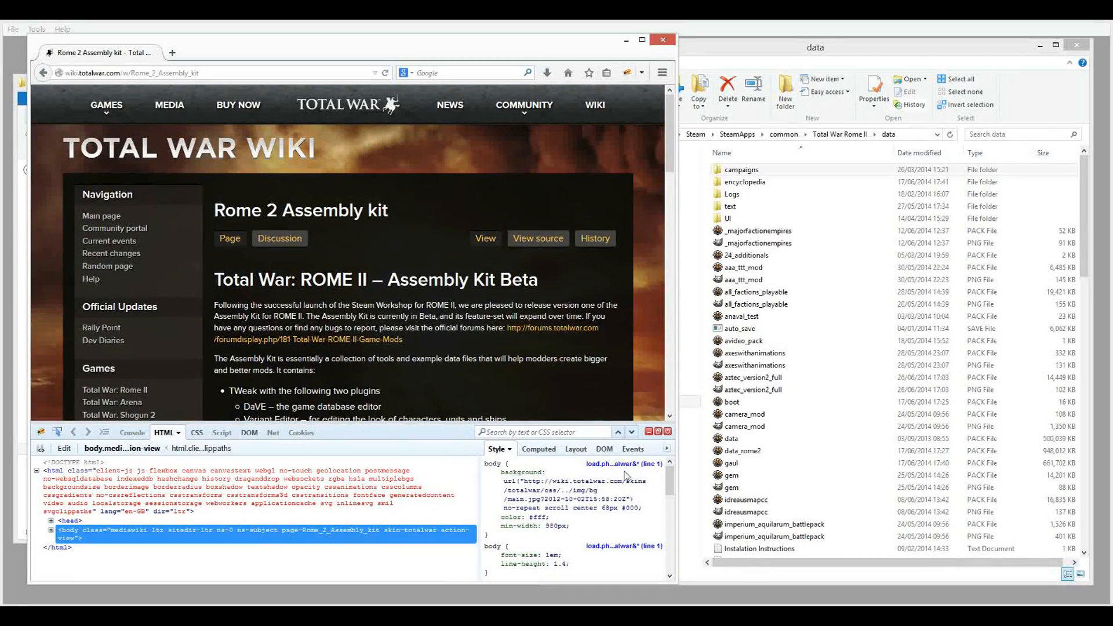
# - Read the Known Issue section of the Rome 2 Assembly kit wiki page and close the browser window
pyautogui.click(649, 433)
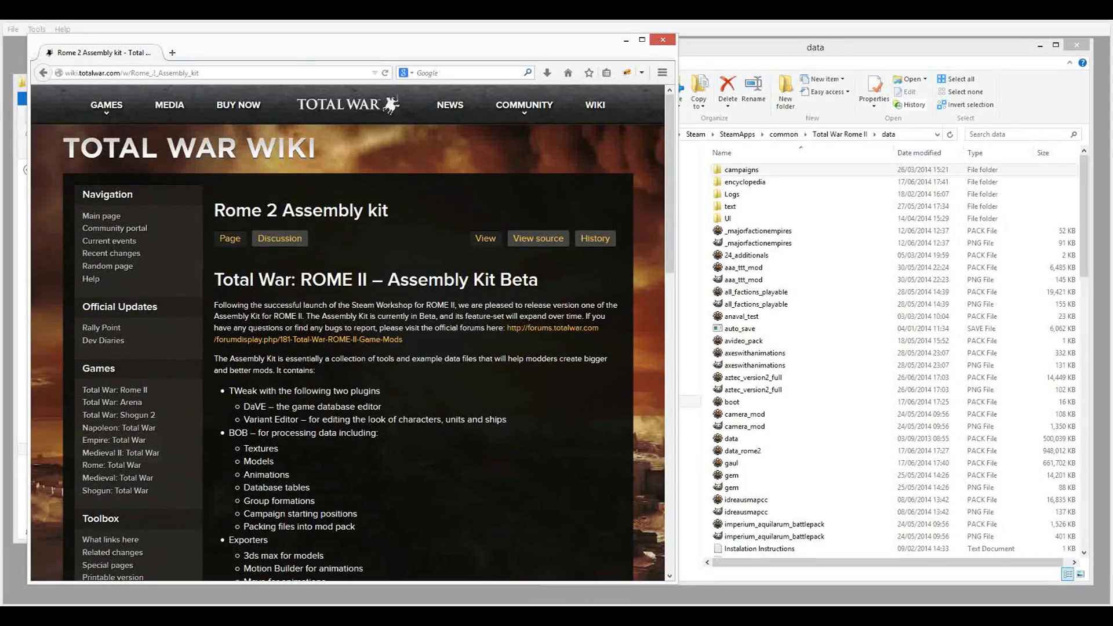
pyautogui.tripleClick(440, 207)
pyautogui.click(309, 412)
pyautogui.scroll(-15, 320, 364)
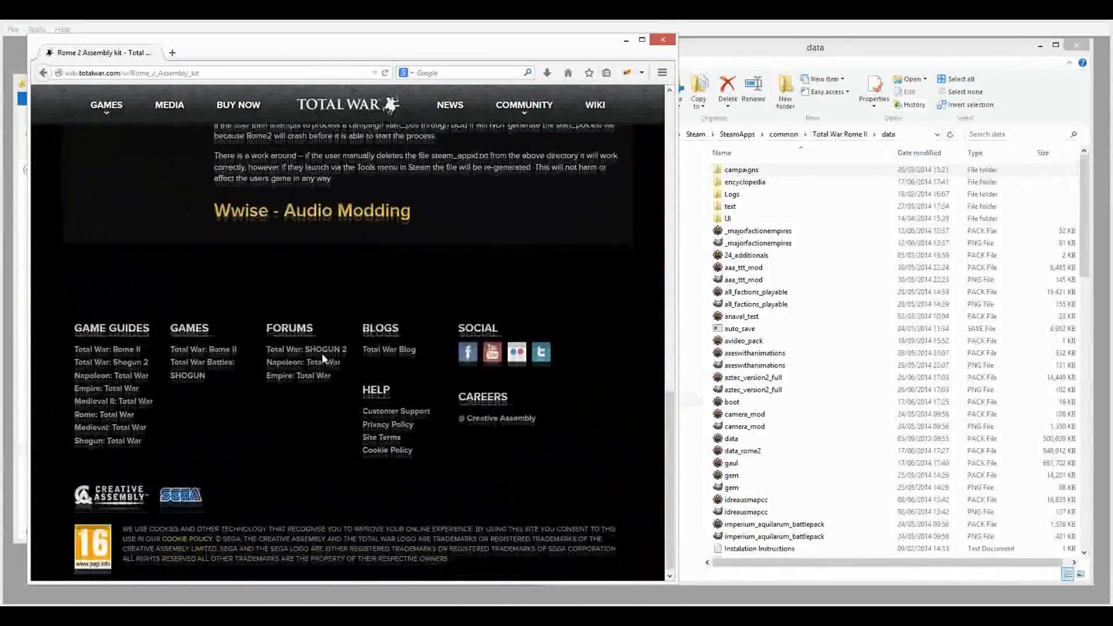
pyautogui.scroll(4, 322, 355)
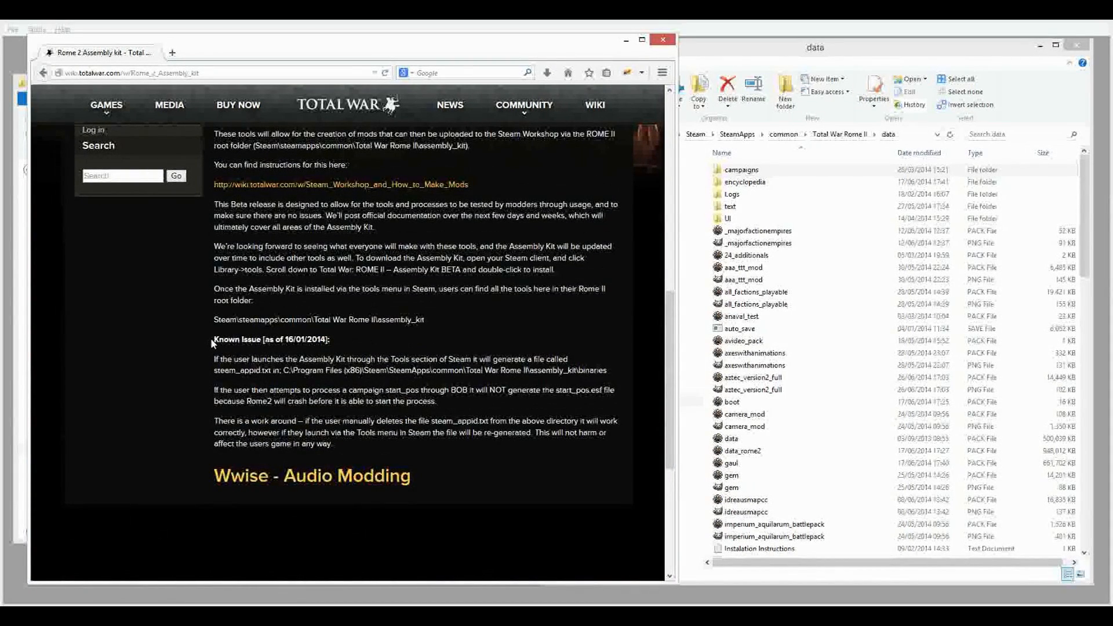
pyautogui.moveTo(210, 339); pyautogui.dragTo(382, 457)
pyautogui.click(404, 393)
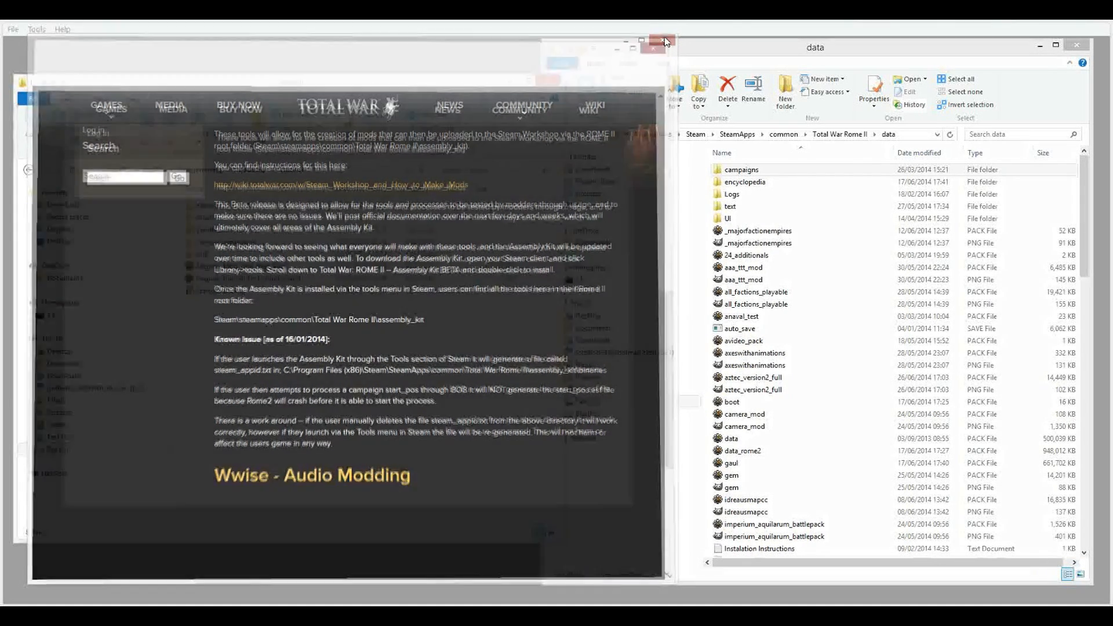
pyautogui.click(664, 40)
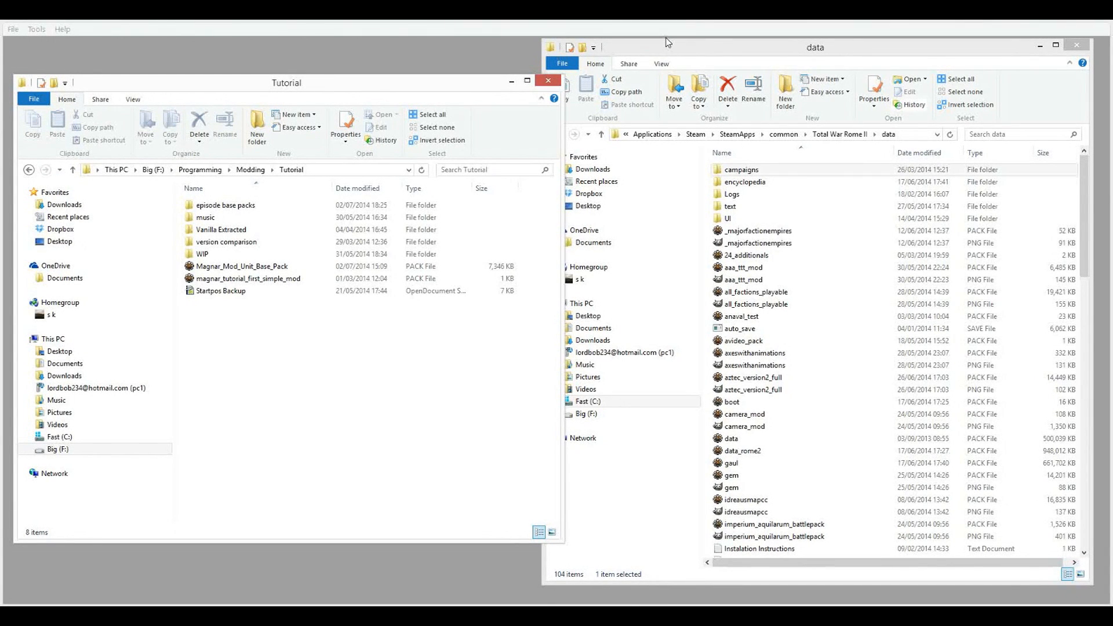
# - Switch from the Tutorial folder to TWeak and restore its maximized window to a floating one
pyautogui.click(231, 267)
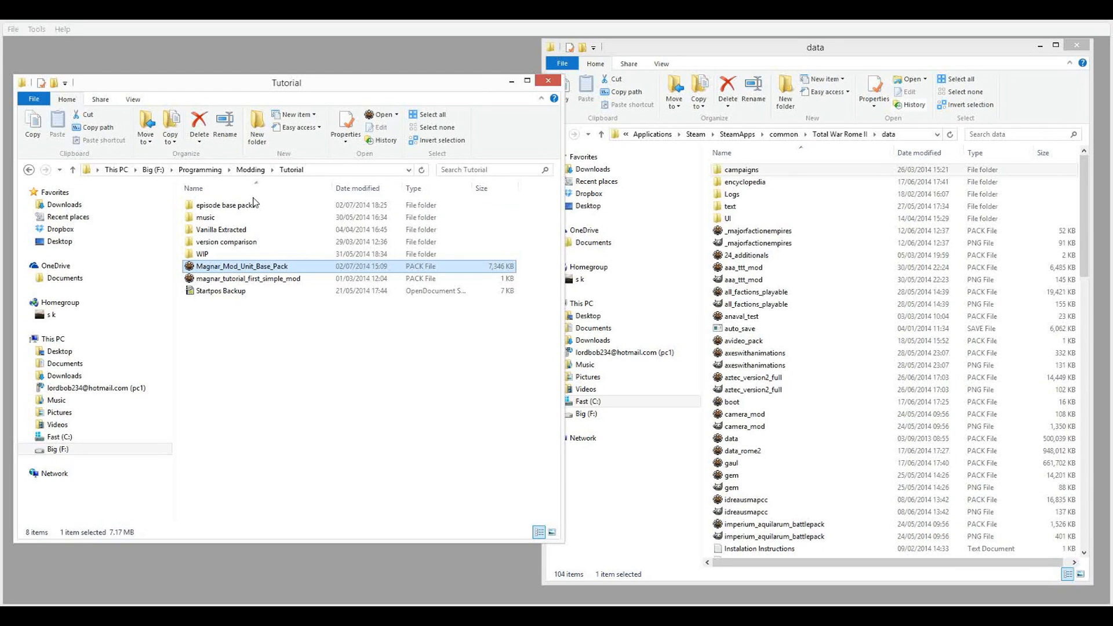
pyautogui.click(452, 35)
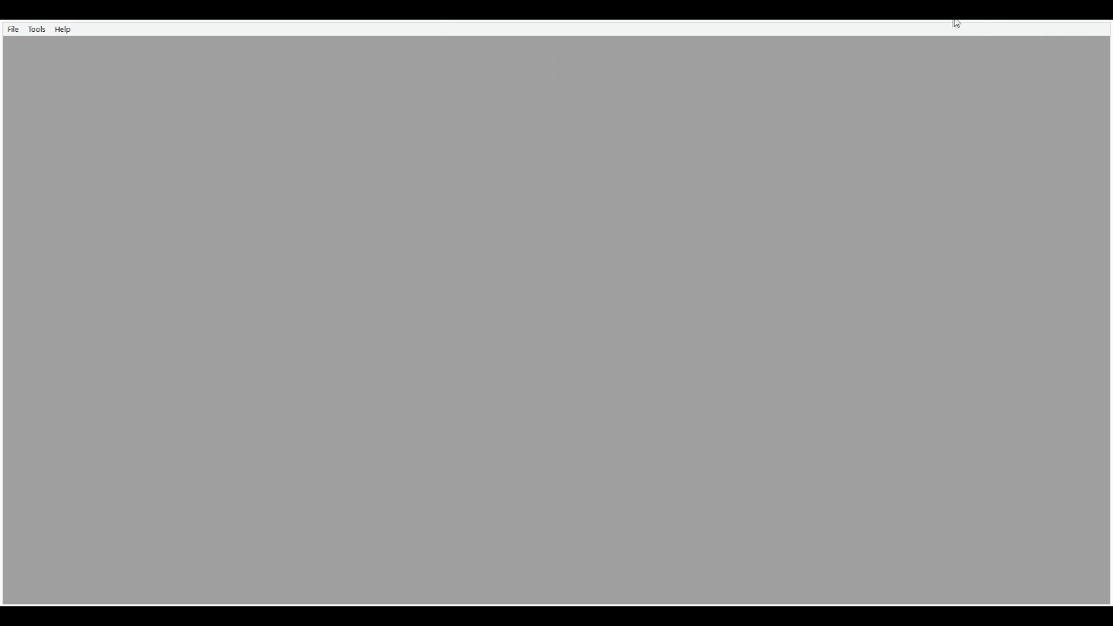
pyautogui.press('super+Right')
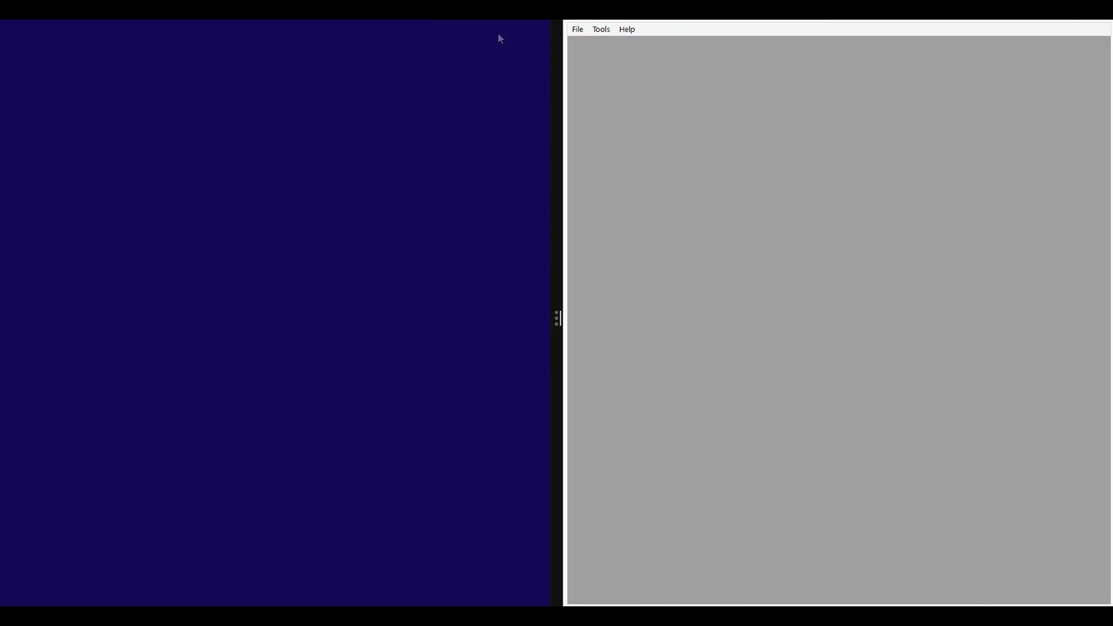
pyautogui.click(119, 66)
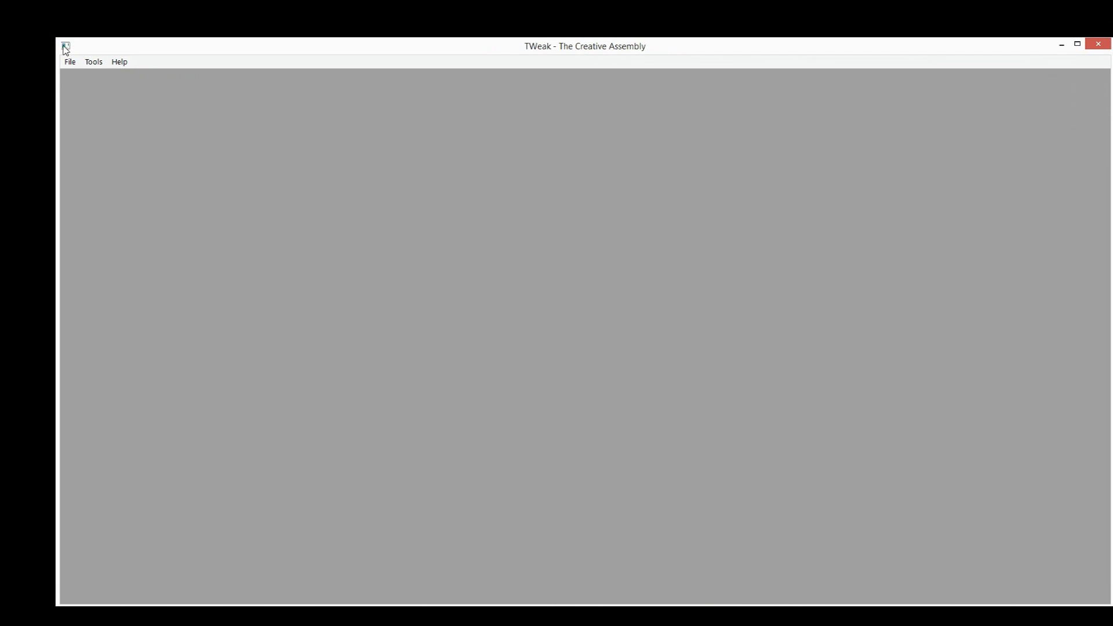
pyautogui.moveTo(259, 52); pyautogui.dragTo(238, 47)
# - Launch the DAVE database visual editor and connect it to the assembly kit's raw_data/db database
pyautogui.click(76, 55)
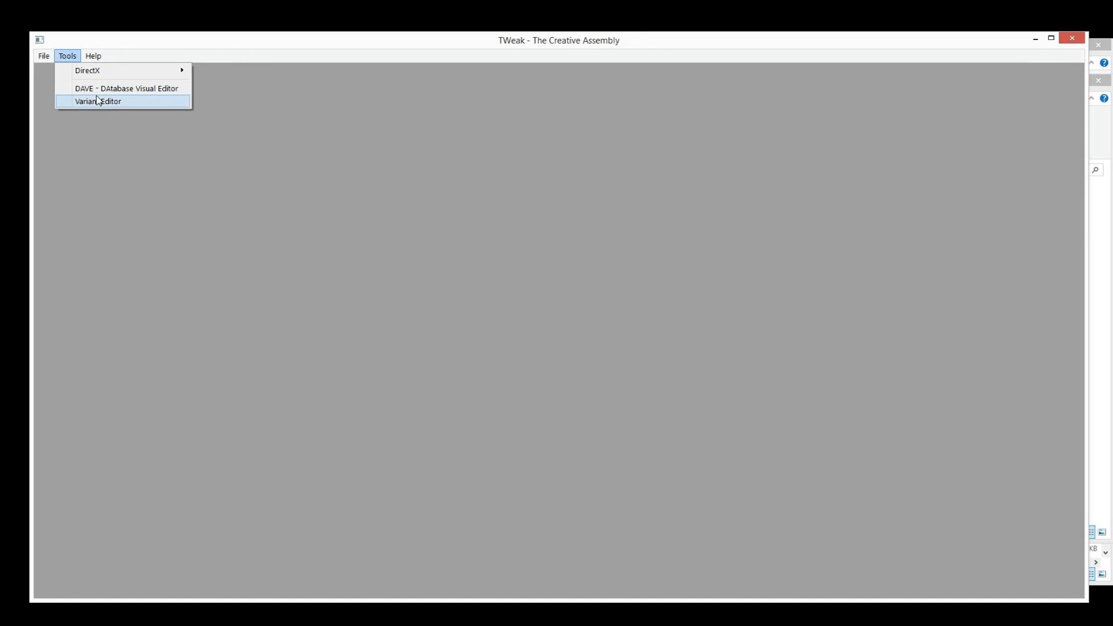
pyautogui.click(103, 89)
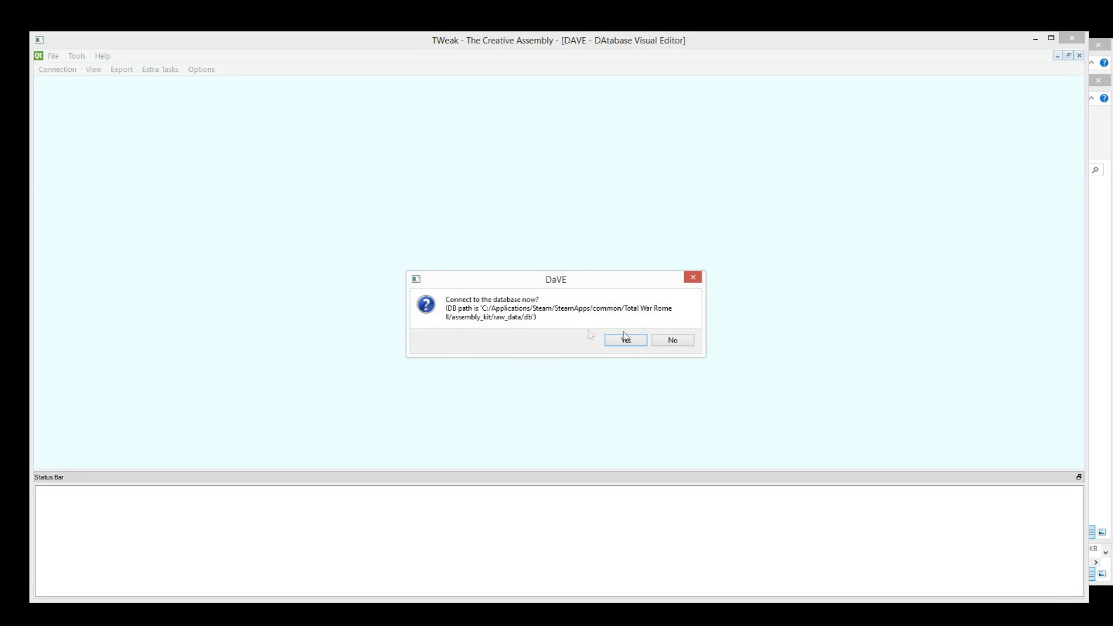
pyautogui.click(631, 341)
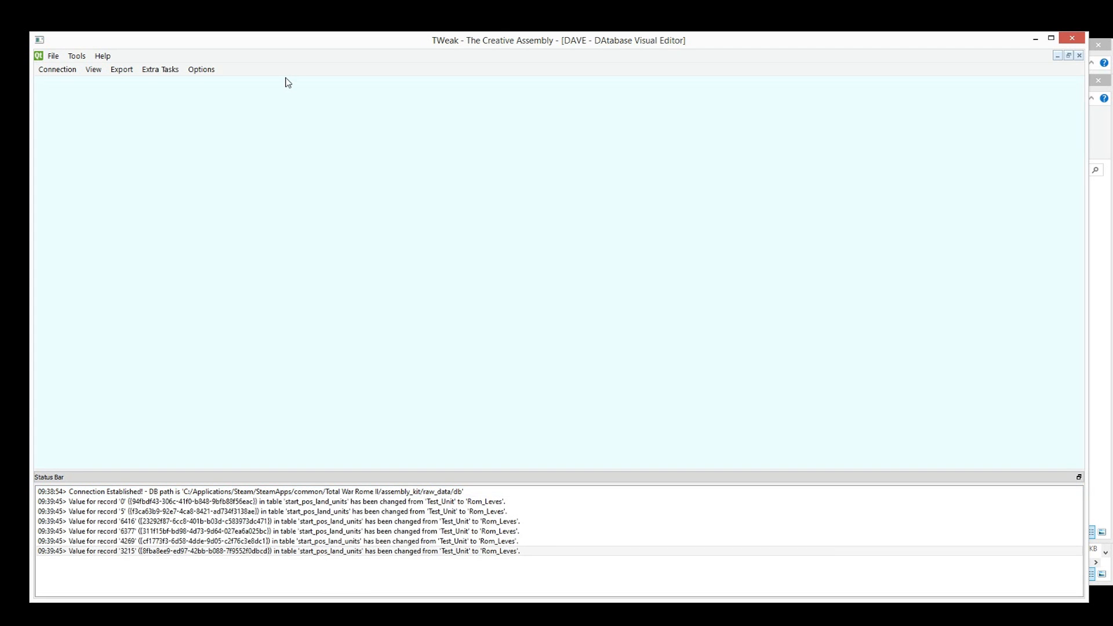
# - Open the Query Launcher and the Form Launcher in DAVE
pyautogui.click(103, 71)
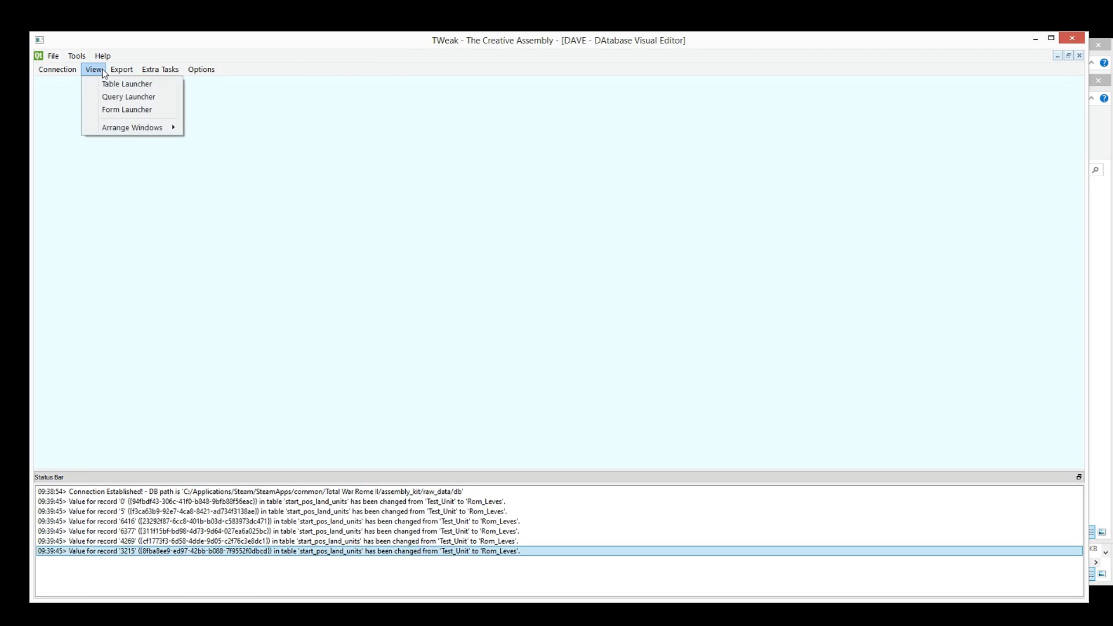
pyautogui.click(464, 49)
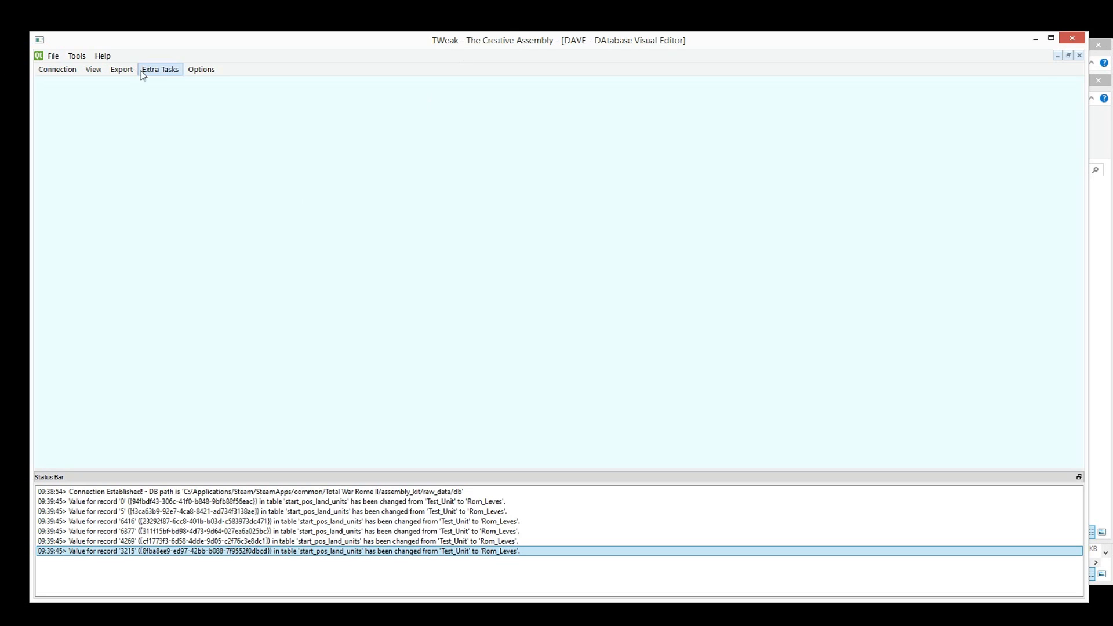
pyautogui.click(89, 72)
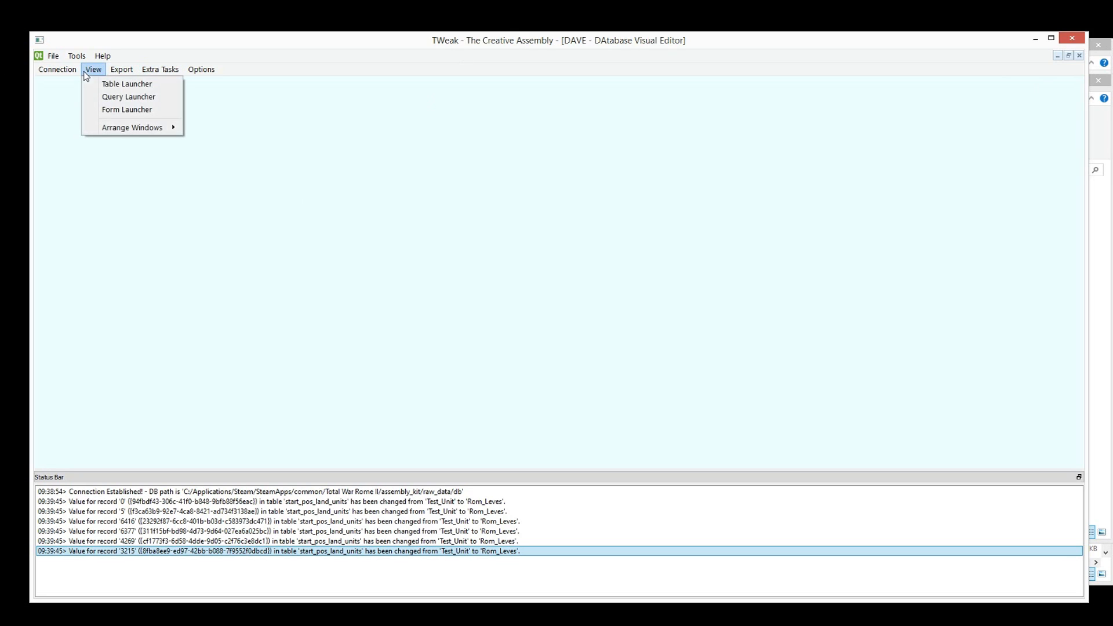
pyautogui.click(107, 97)
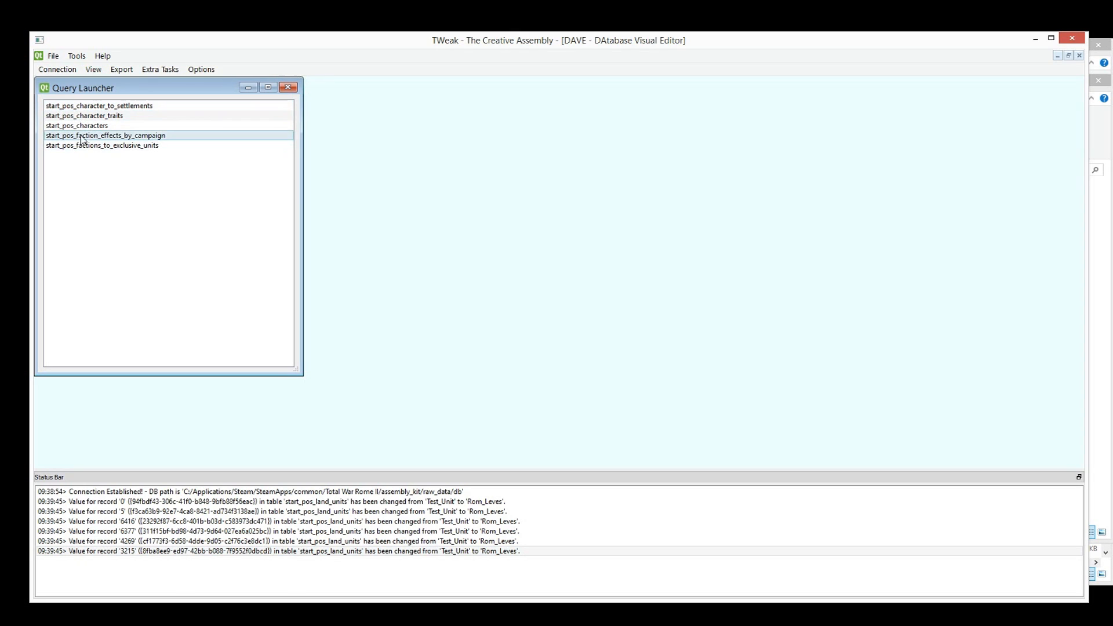
pyautogui.click(93, 69)
pyautogui.click(118, 110)
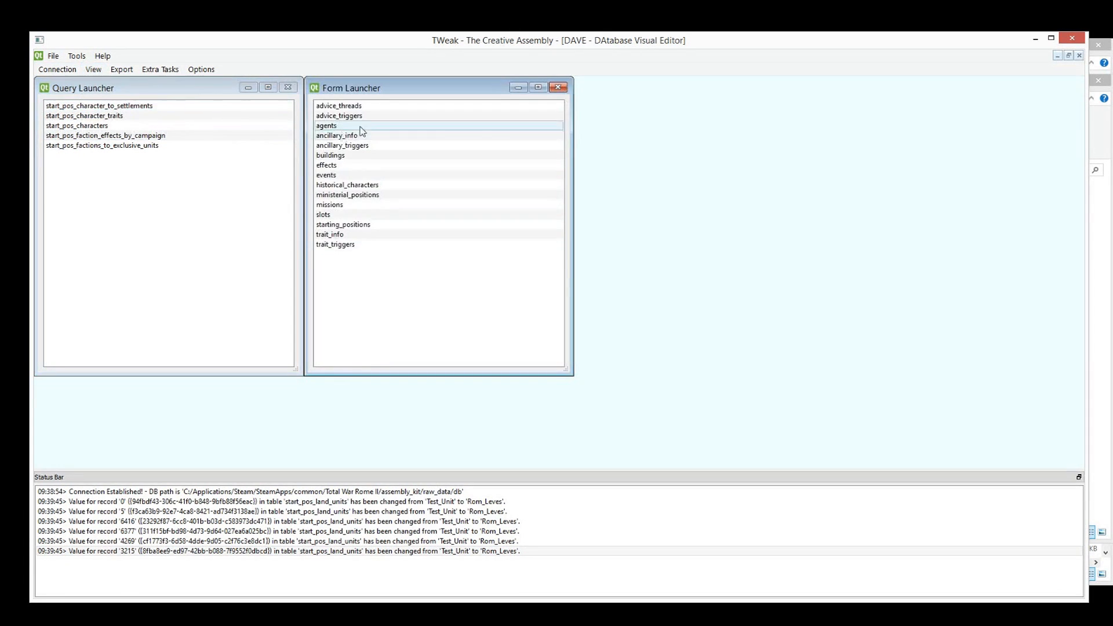
# - Open the starting_positions form, maximize it and look through its sections
pyautogui.click(350, 225)
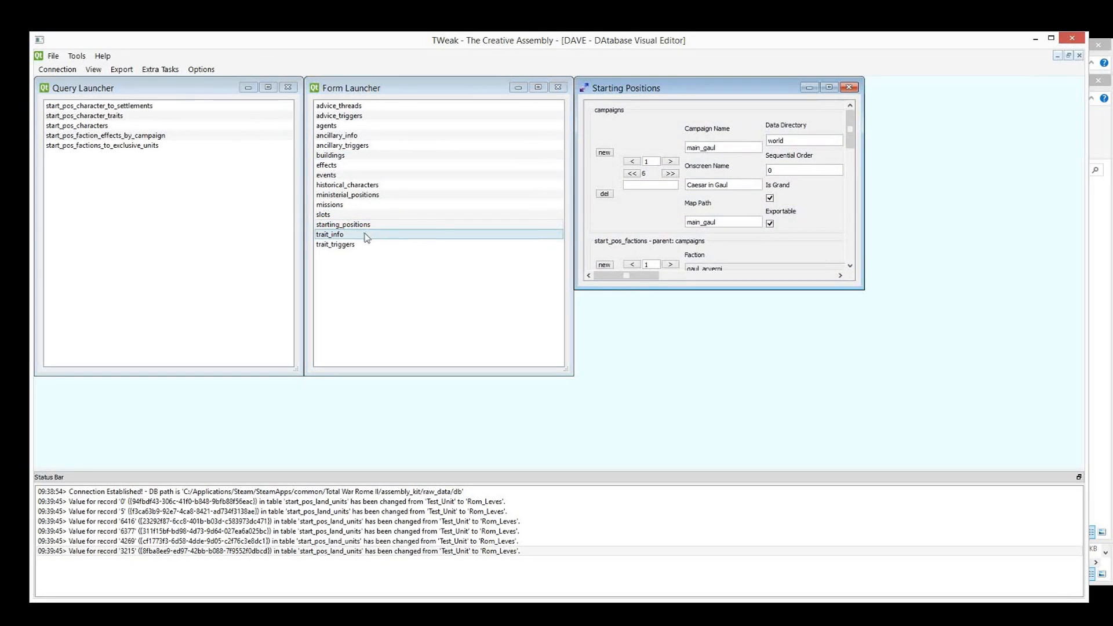
pyautogui.doubleClick(666, 91)
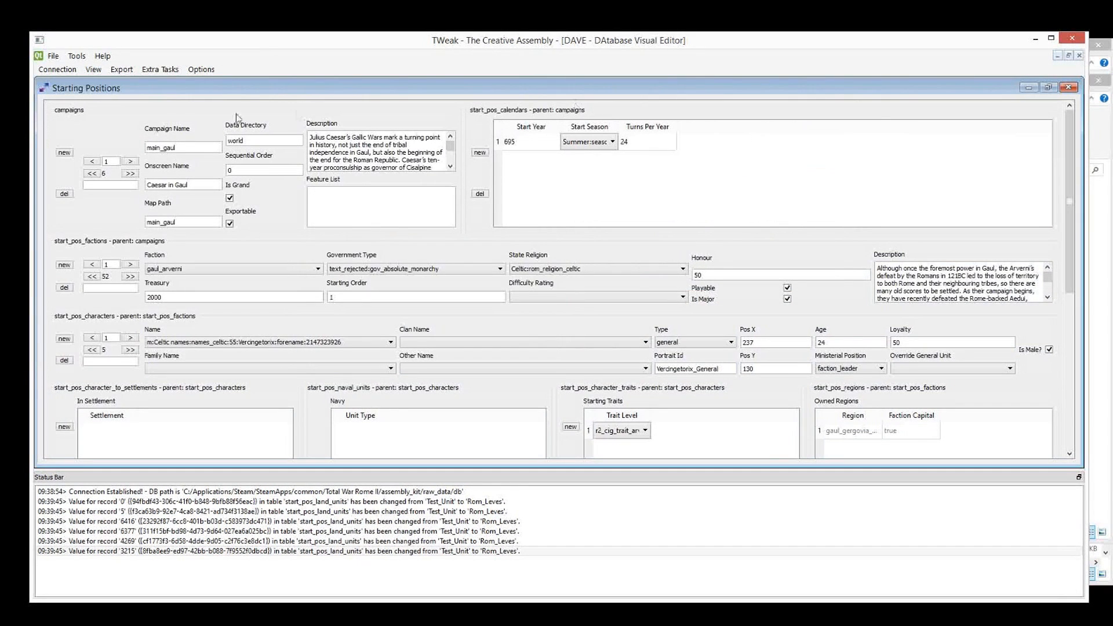
pyautogui.scroll(-5, 431, 326)
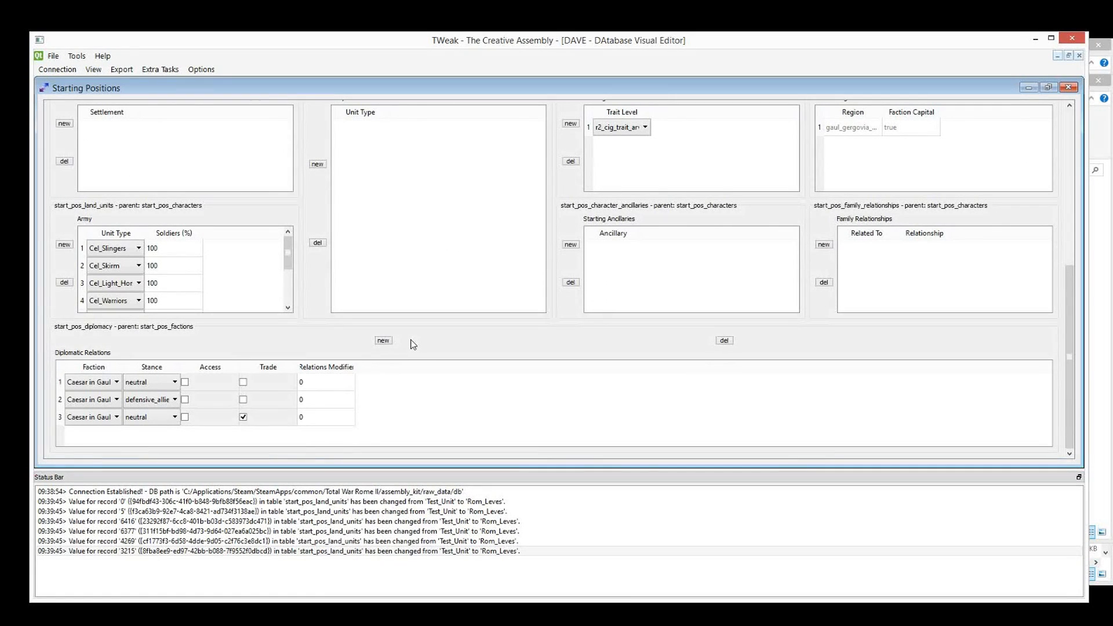
pyautogui.scroll(10, 398, 382)
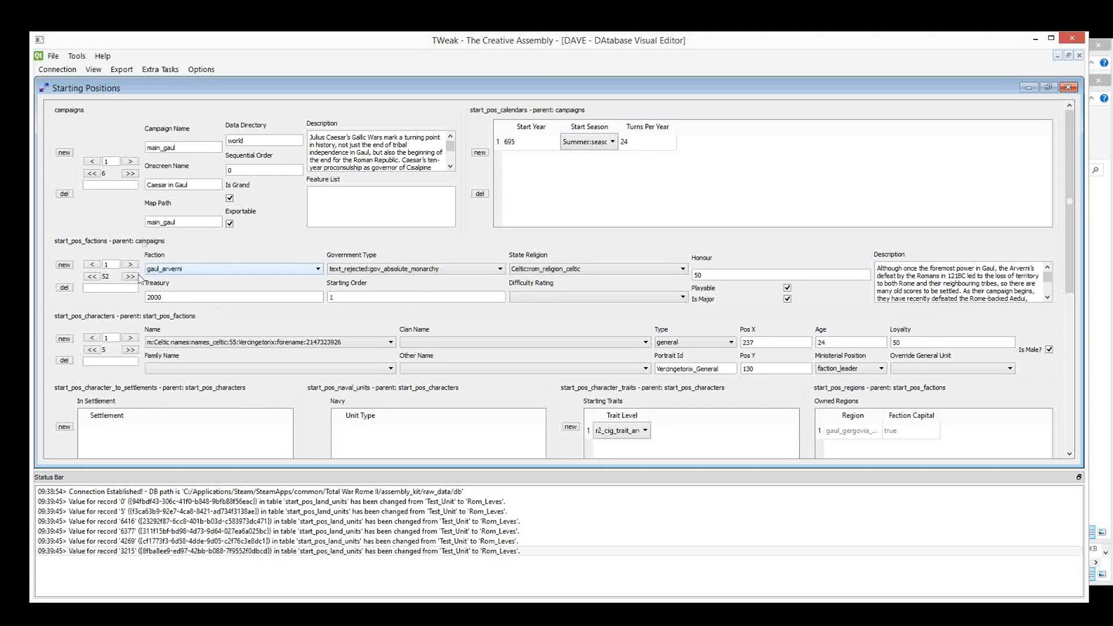
# - Go to the main_rome Grand Campaign record and keep rom_rome as the faction
pyautogui.click(130, 162)
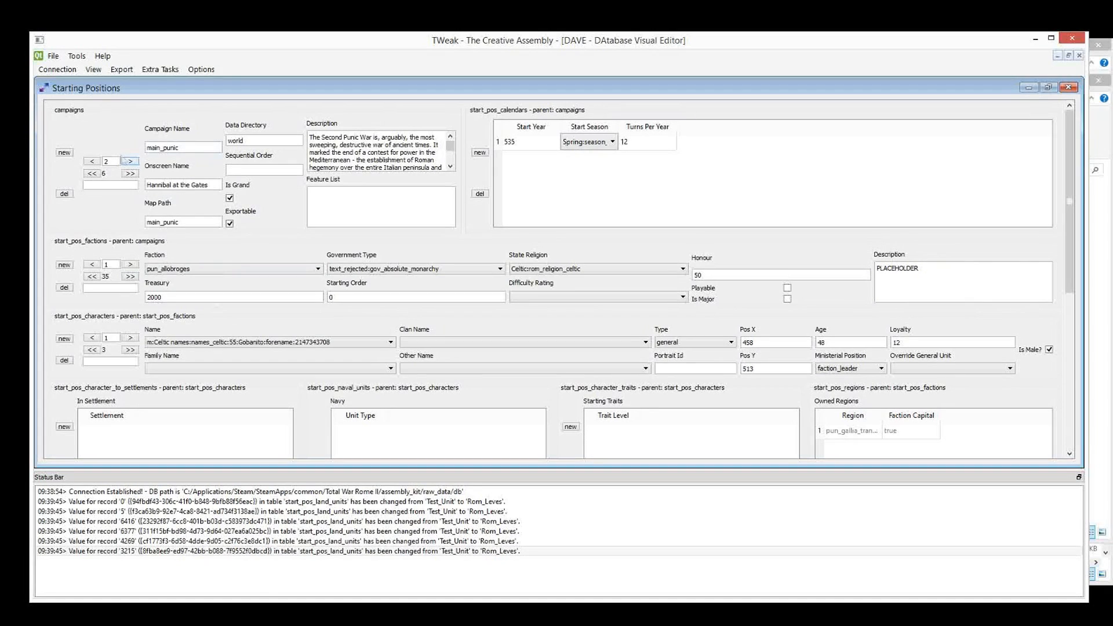
pyautogui.click(133, 162)
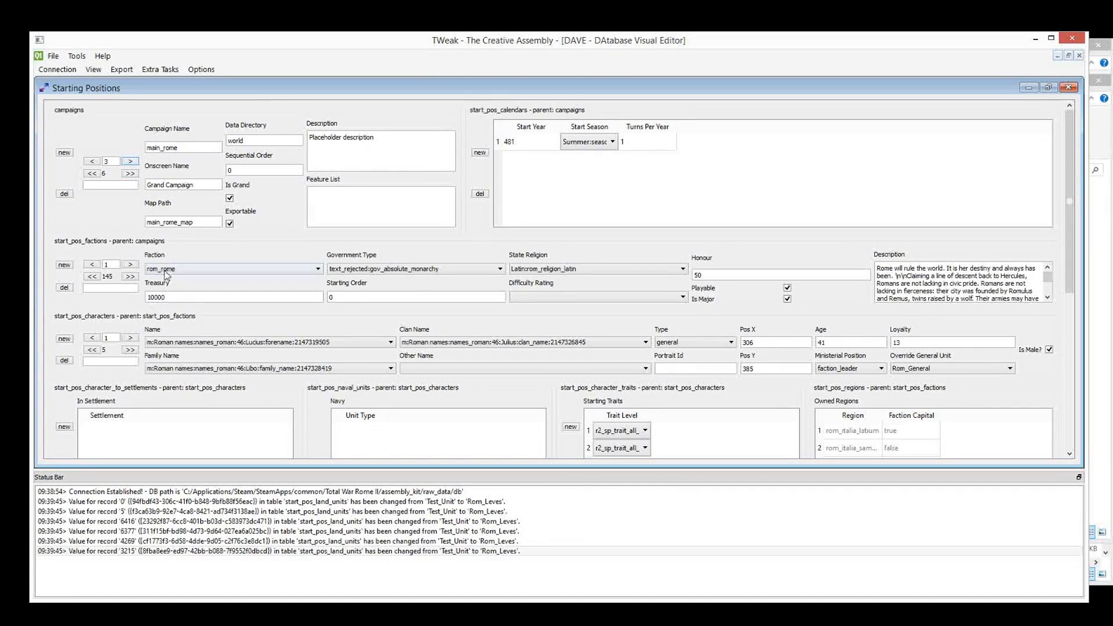
pyautogui.click(318, 271)
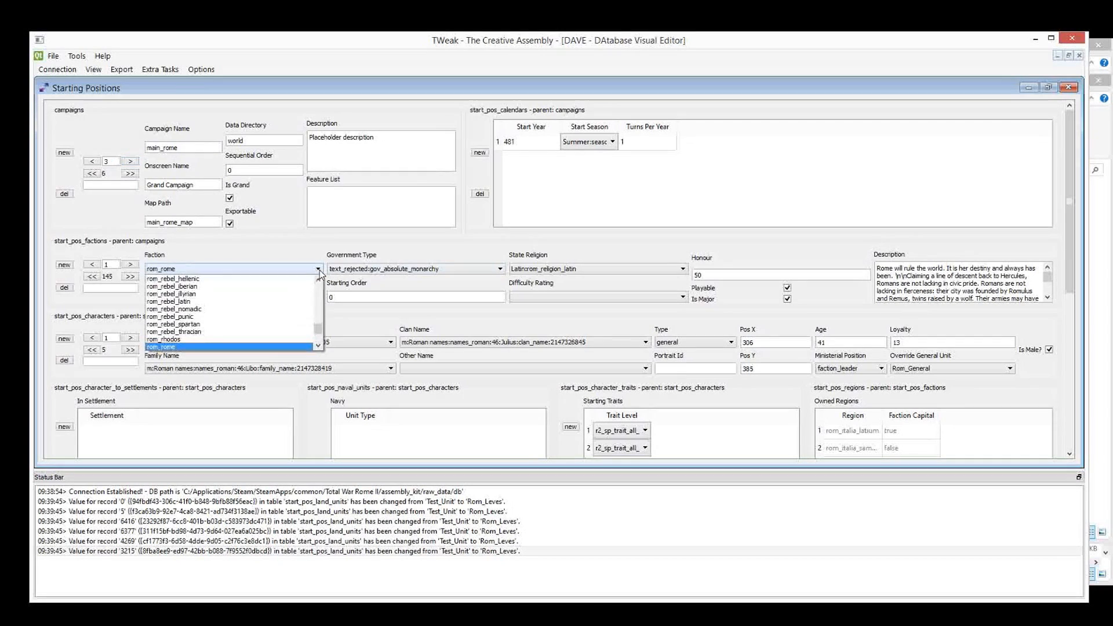
pyautogui.click(272, 346)
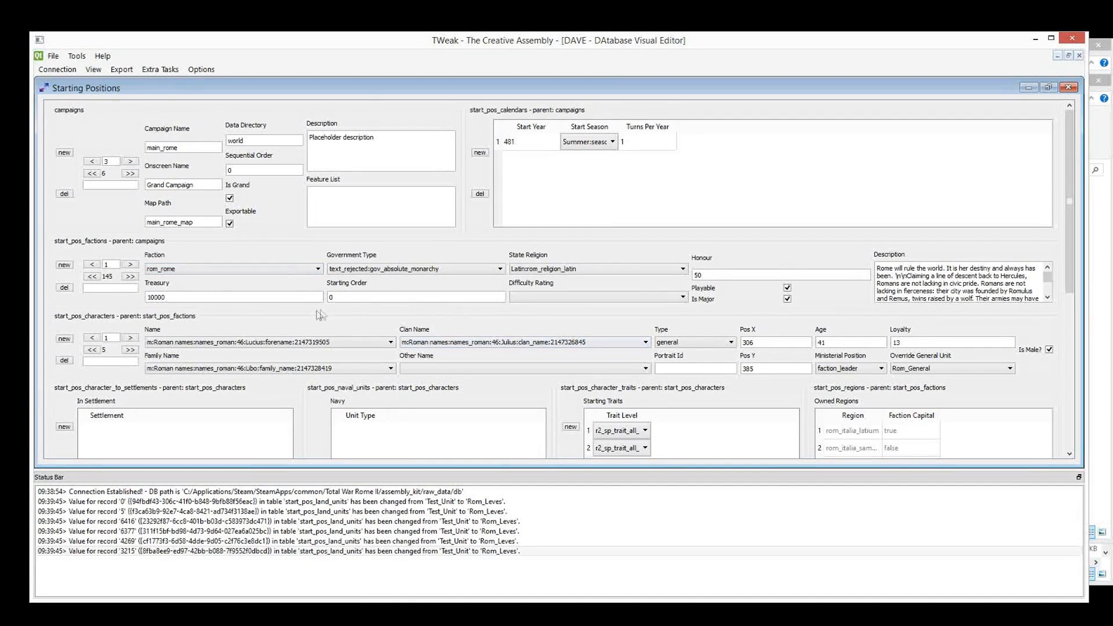
# - Set the rom_rome faction's treasury to 20000 and close the Starting Positions form
pyautogui.scroll(-1, 320, 315)
pyautogui.doubleClick(156, 262)
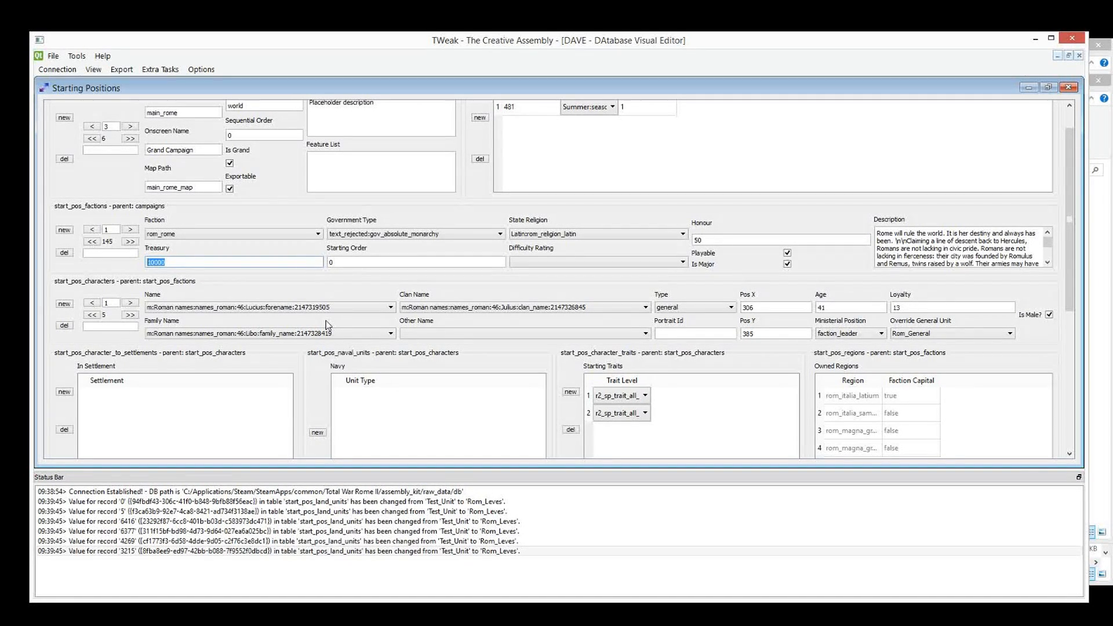
pyautogui.write('20')
pyautogui.press('Return')
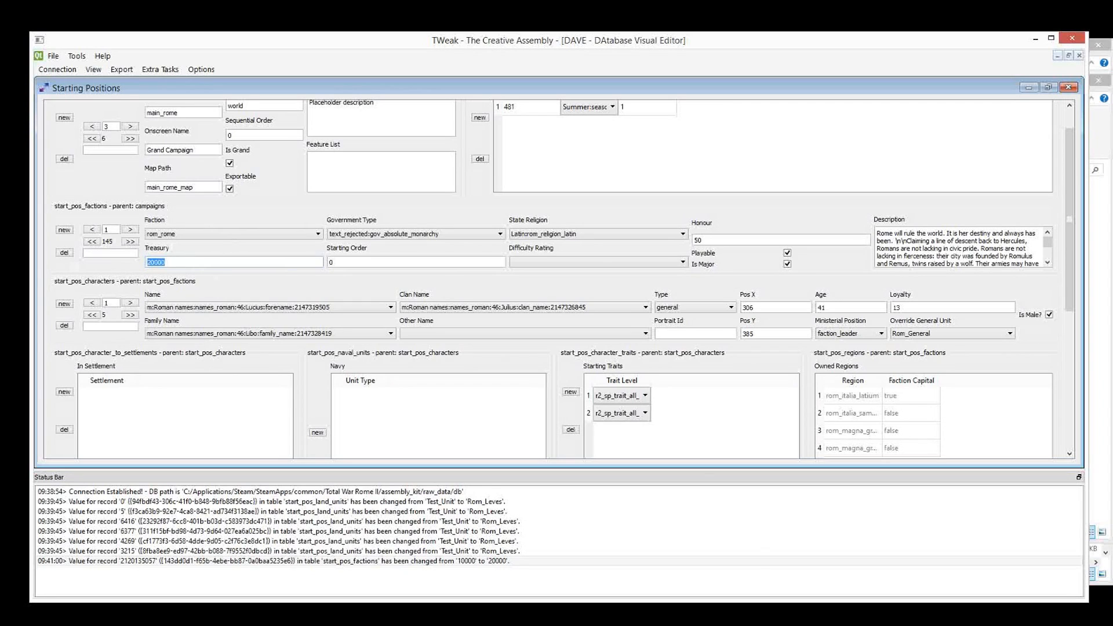
pyautogui.click(107, 274)
pyautogui.scroll(-1, 185, 279)
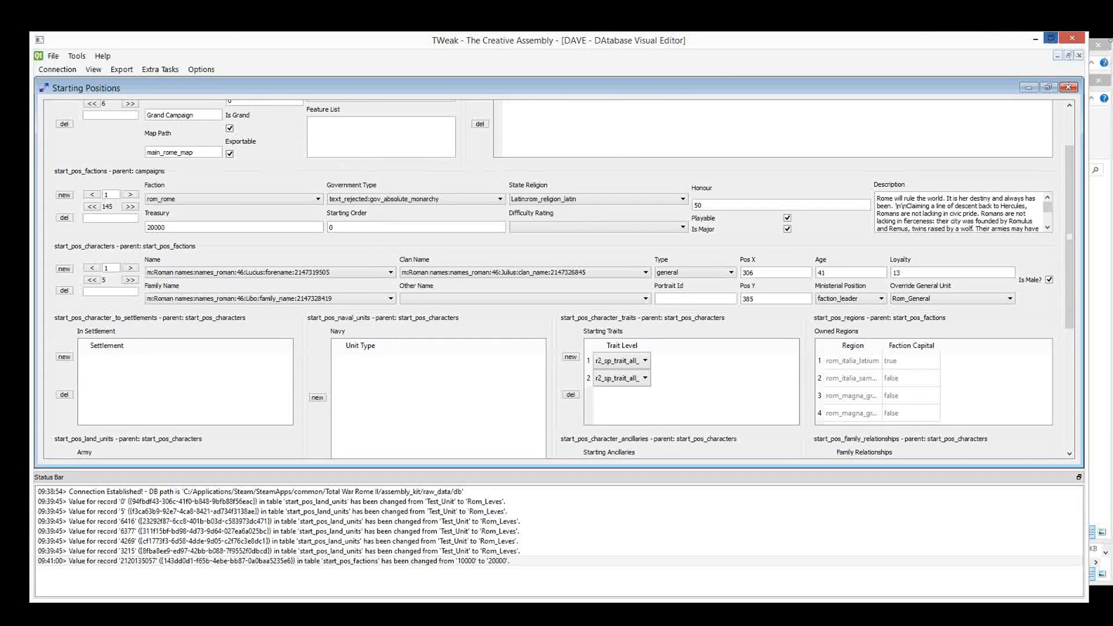
pyautogui.click(1068, 87)
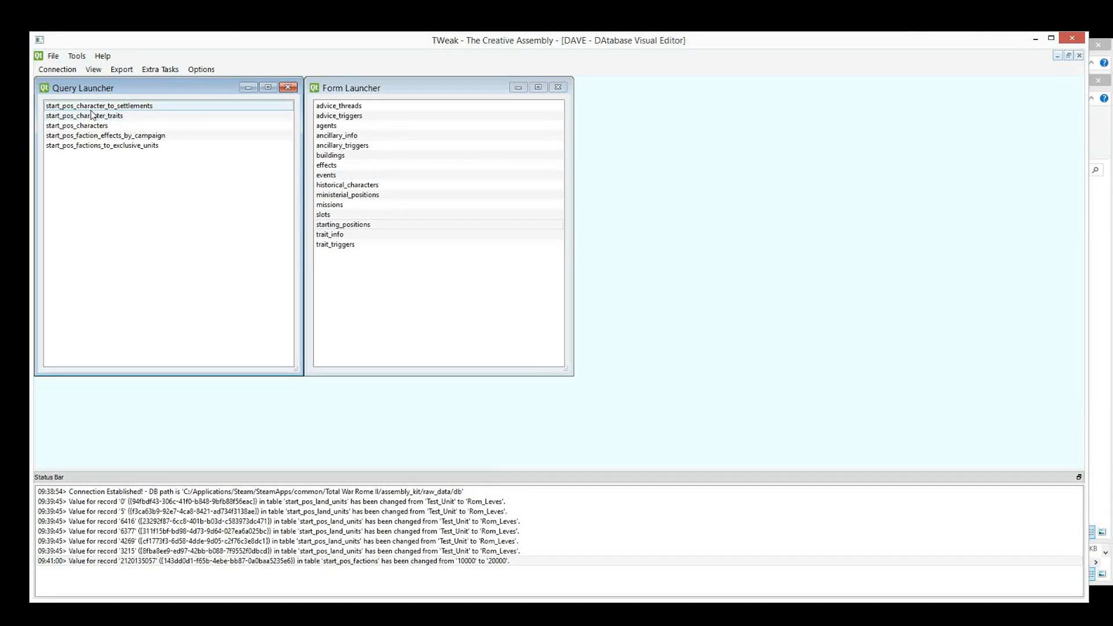
# - Open the Table Launcher and browse its list around the start_pos tables
pyautogui.click(93, 70)
pyautogui.click(126, 84)
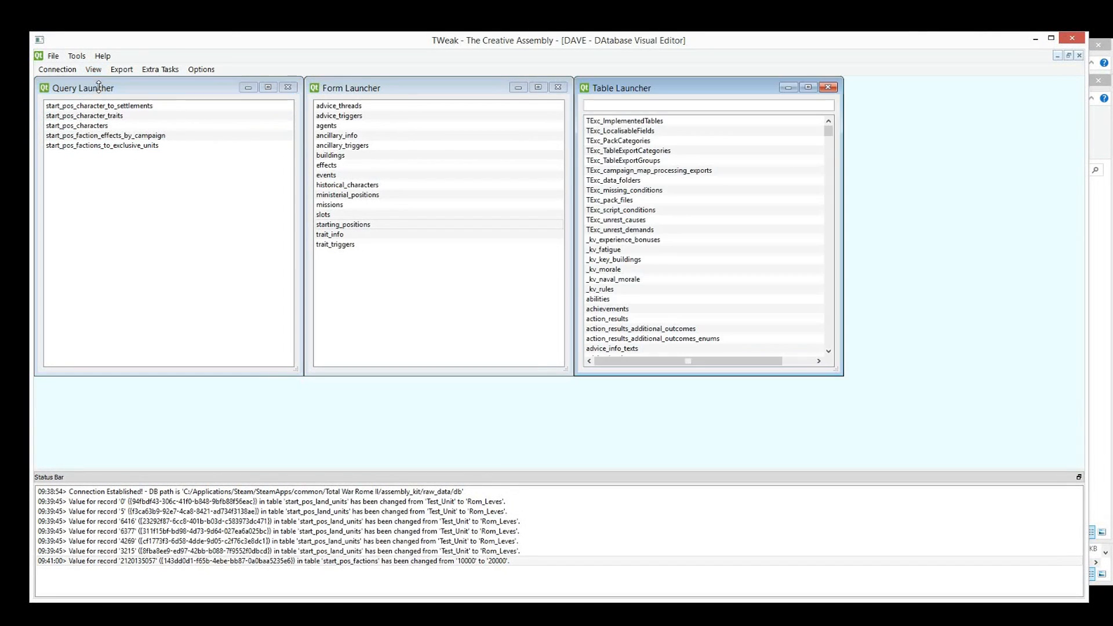
pyautogui.moveTo(832, 129); pyautogui.dragTo(811, 302)
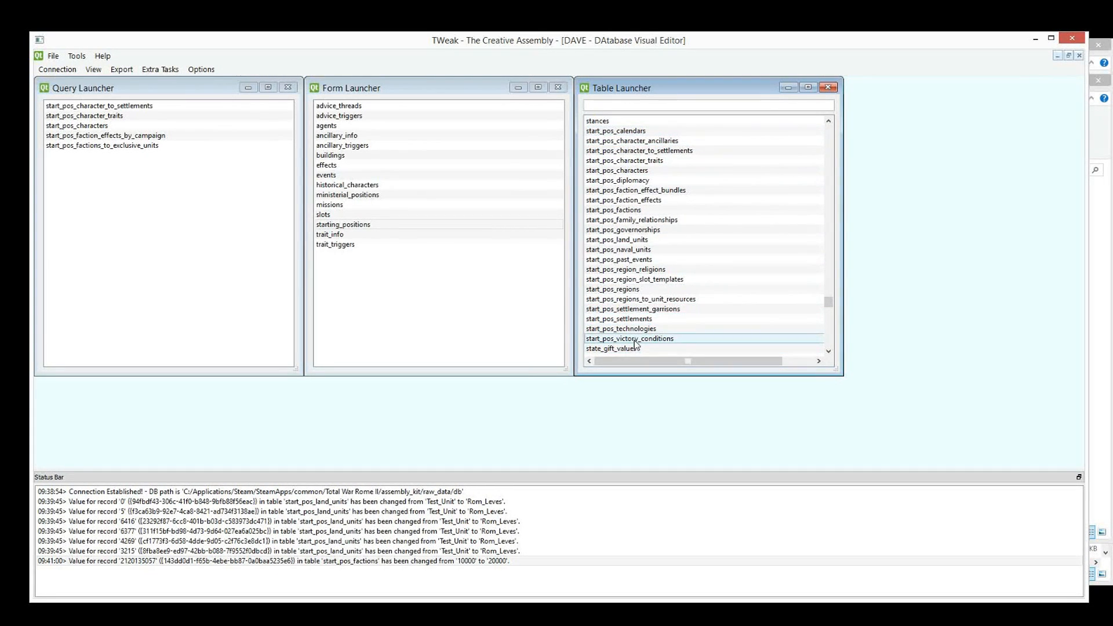
pyautogui.scroll(10, 643, 342)
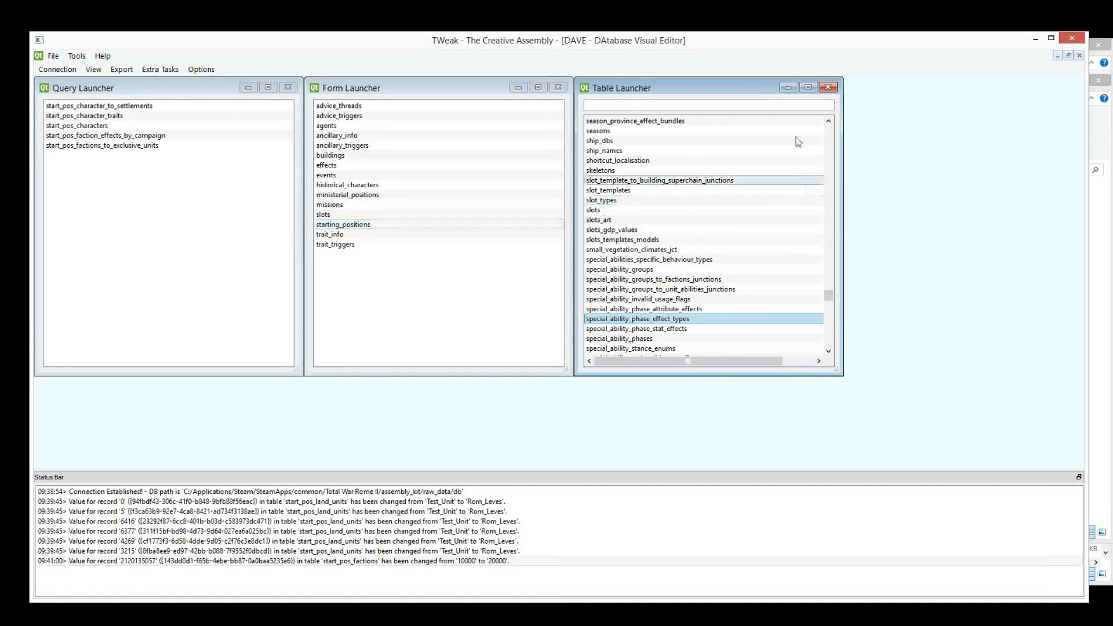
# - Examine the starting_positions form entry, the latest change in the status log and the start_pos tables
pyautogui.click(341, 226)
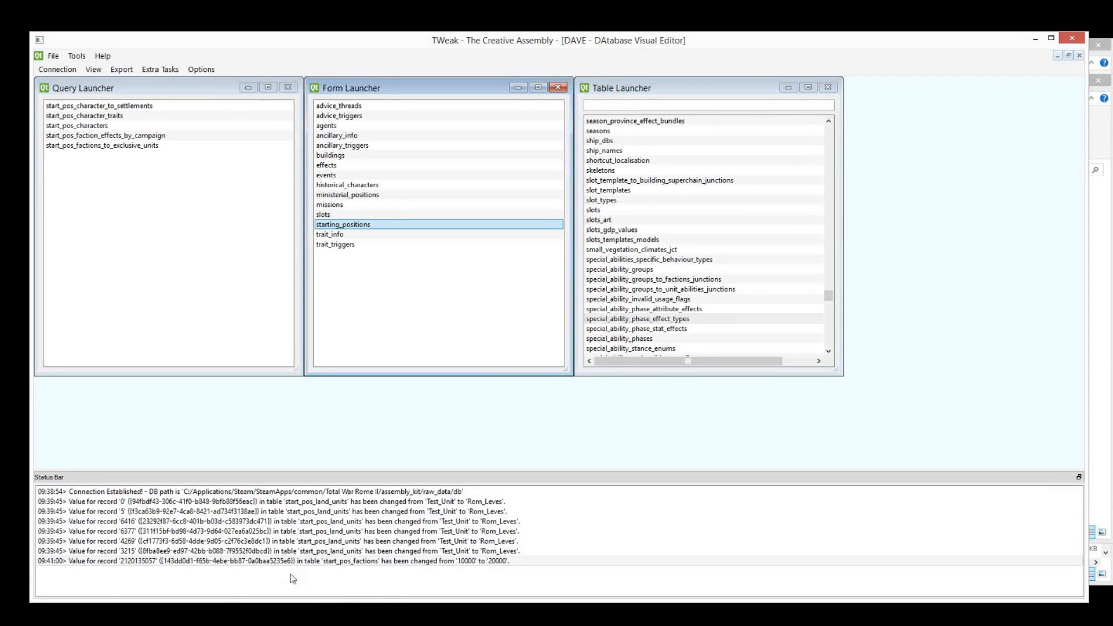
pyautogui.click(273, 561)
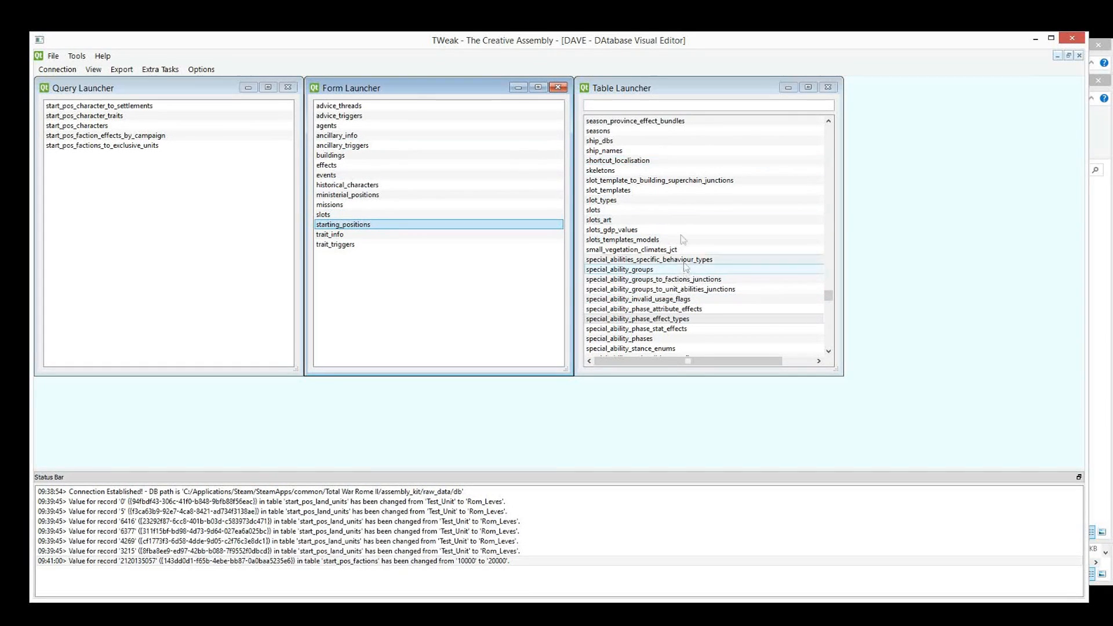
pyautogui.click(664, 158)
pyautogui.scroll(-8, 672, 169)
pyautogui.scroll(-1, 677, 180)
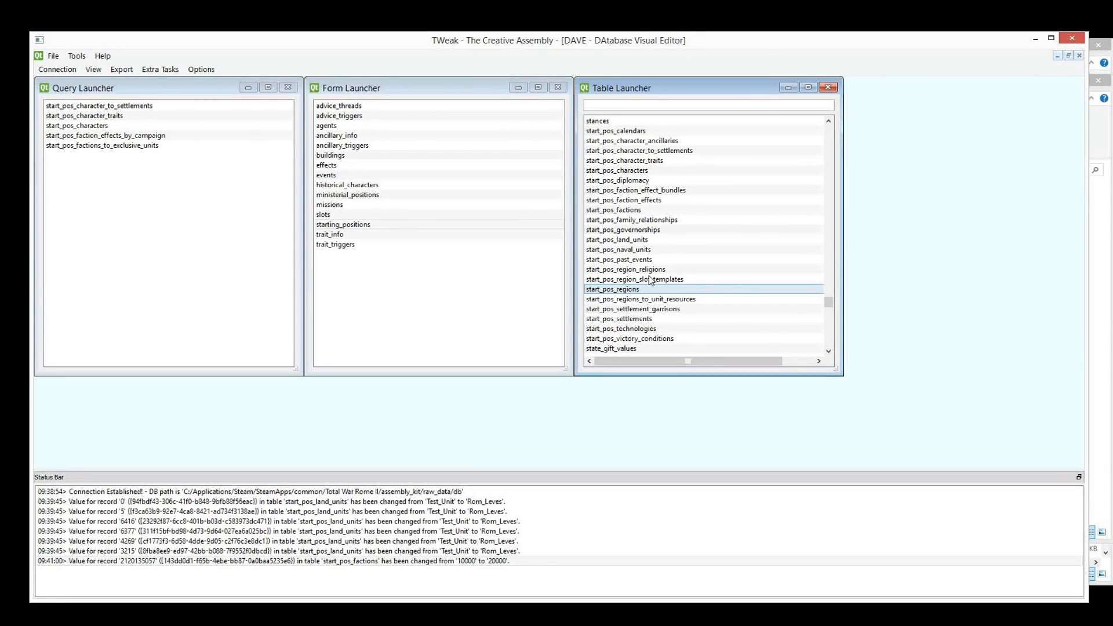
pyautogui.click(688, 241)
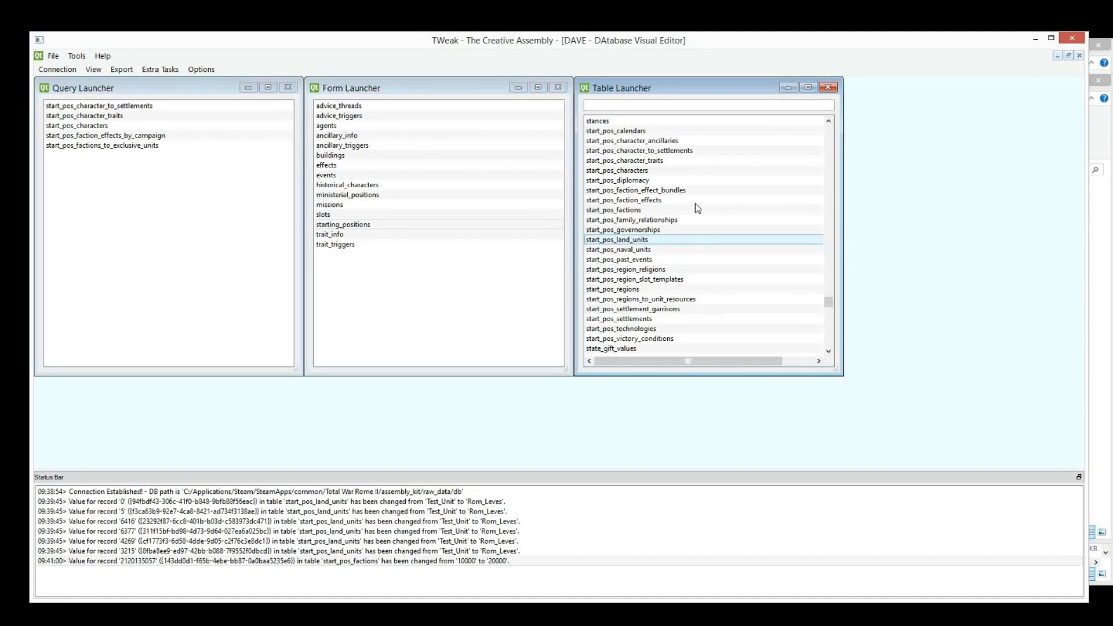
pyautogui.moveTo(695, 283); pyautogui.dragTo(637, 193)
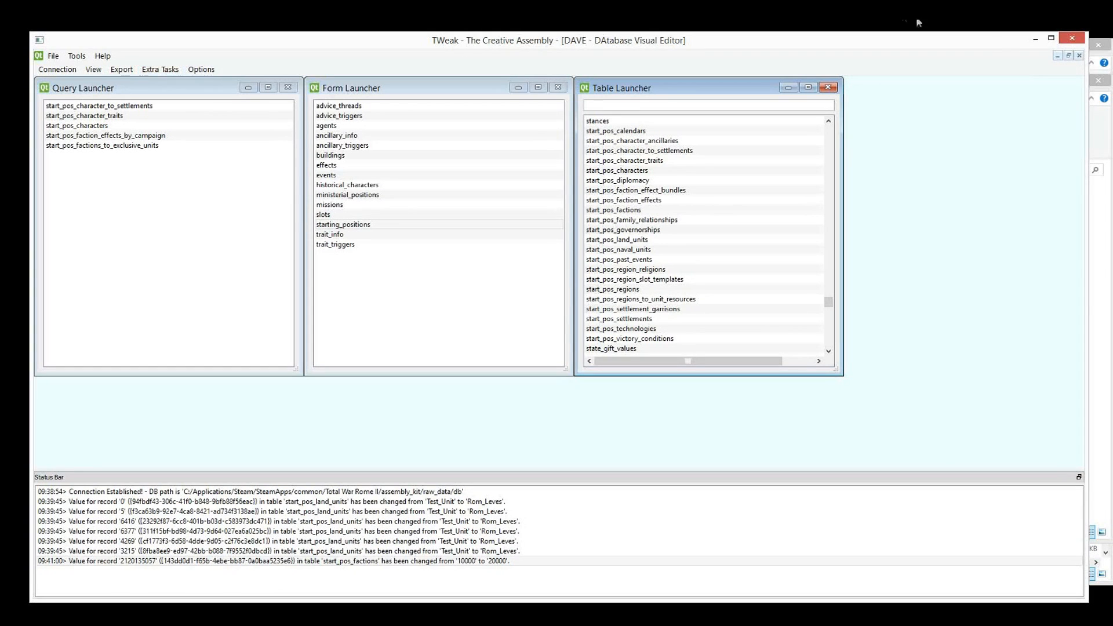
# - Switch to the assembly kit's binaries folder in File Explorer and launch BOB.AssemblyKit
pyautogui.click(316, 606)
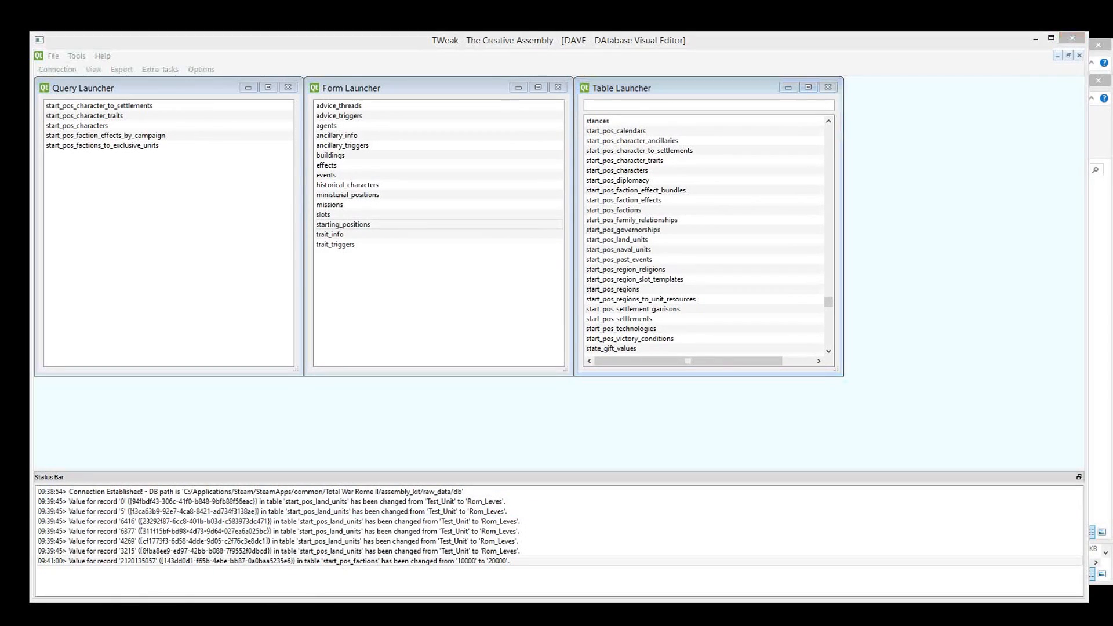
pyautogui.click(203, 565)
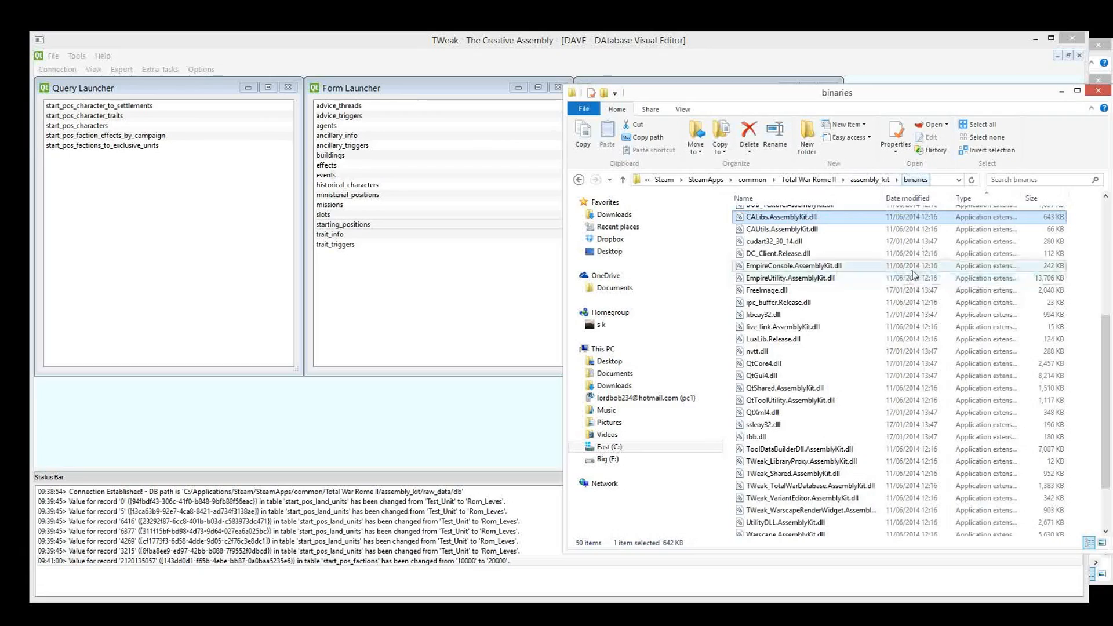
pyautogui.scroll(7, 913, 274)
pyautogui.doubleClick(796, 229)
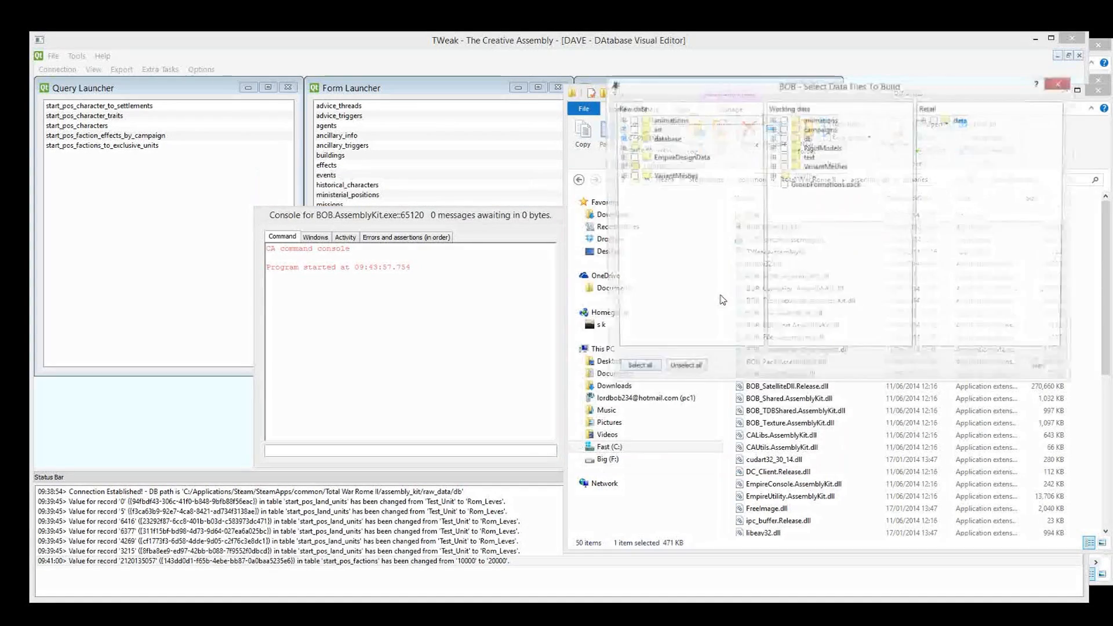
pyautogui.moveTo(663, 91); pyautogui.dragTo(192, 102)
# - Expand campaigns and main_rome in BOB's working data and bring up the available actions for startpos.esf
pyautogui.click(300, 140)
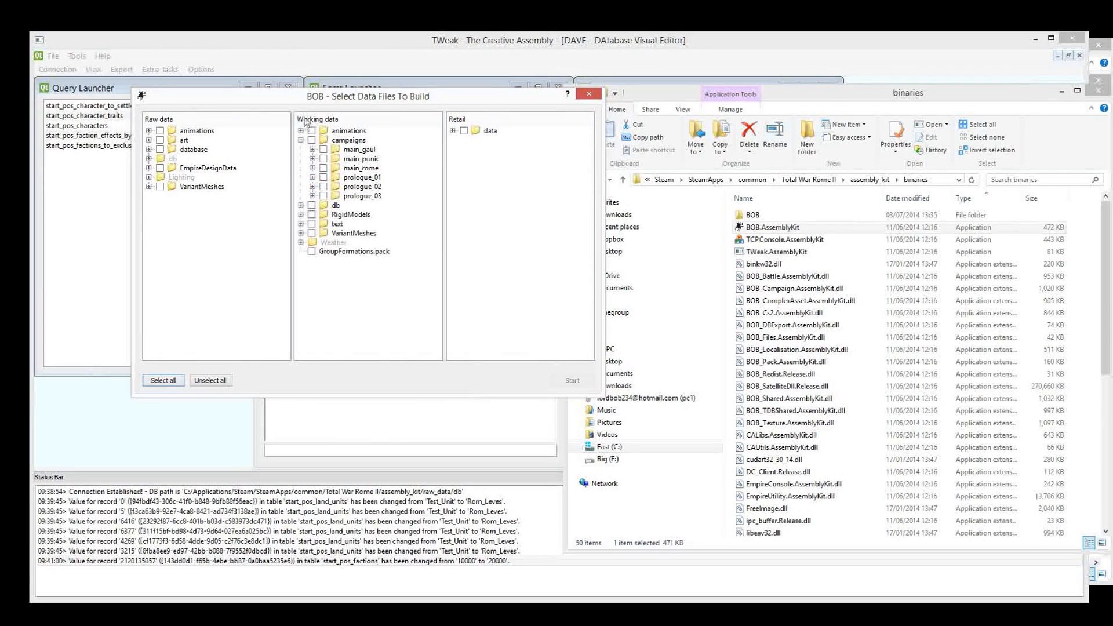
pyautogui.click(313, 168)
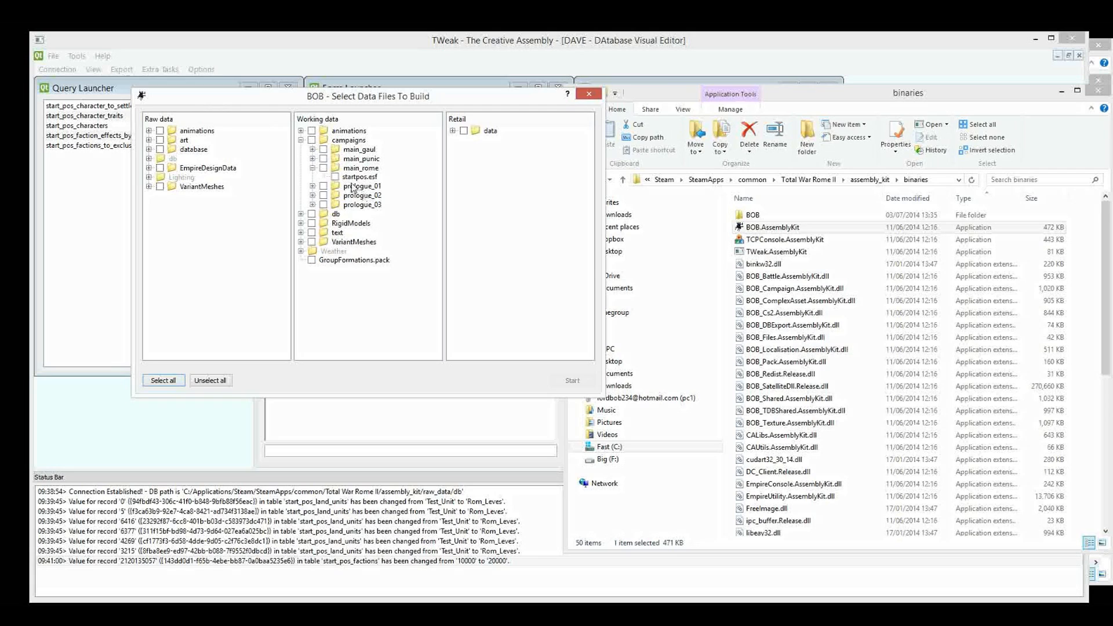
pyautogui.moveTo(334, 178)
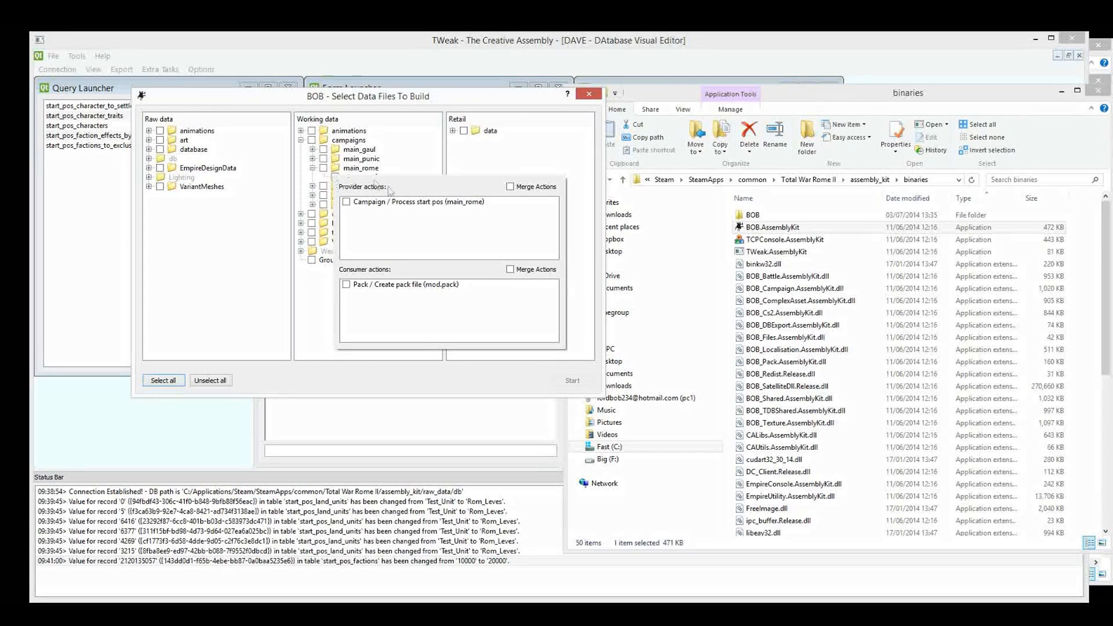
pyautogui.click(207, 223)
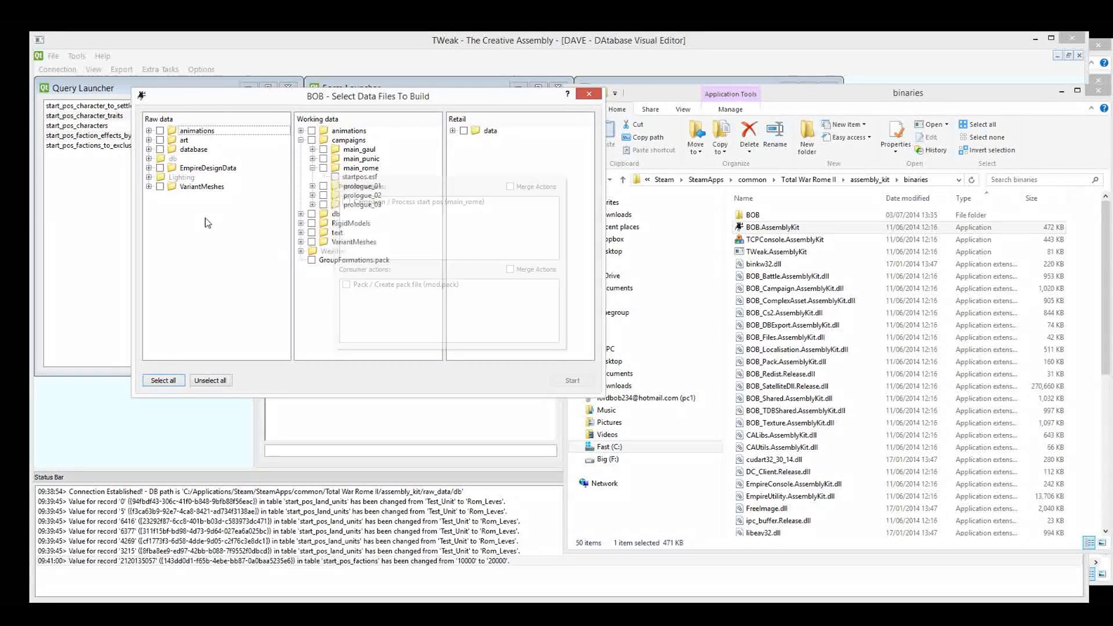
pyautogui.click(337, 180)
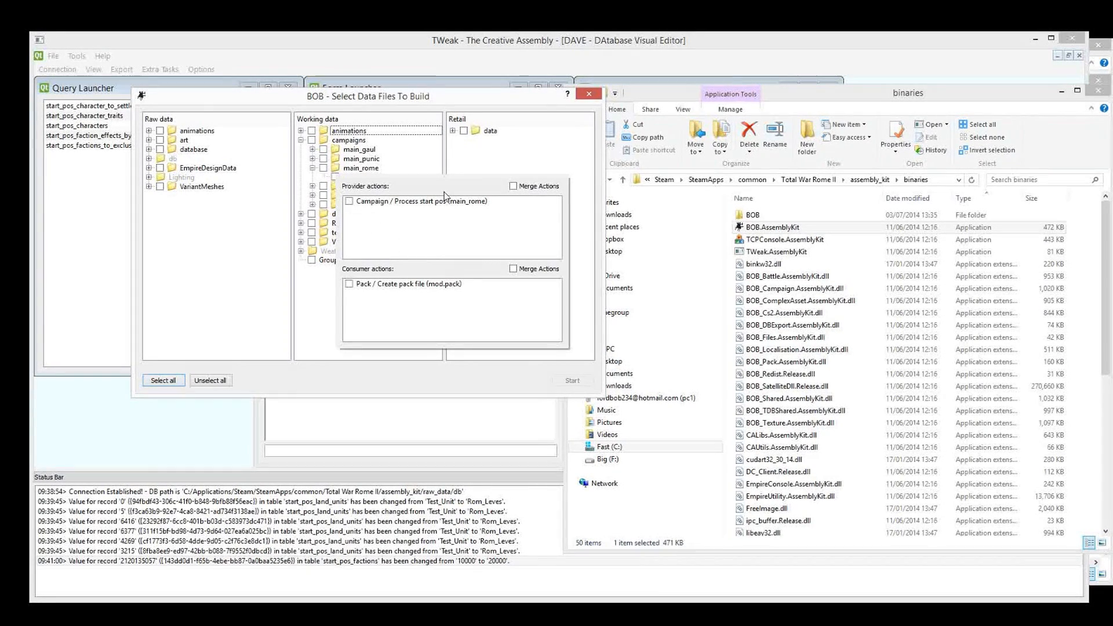
# - Enable the Process start pos (main_rome) and Create pack file (mod.pack) actions for startpos.esf and start the build
pyautogui.click(348, 203)
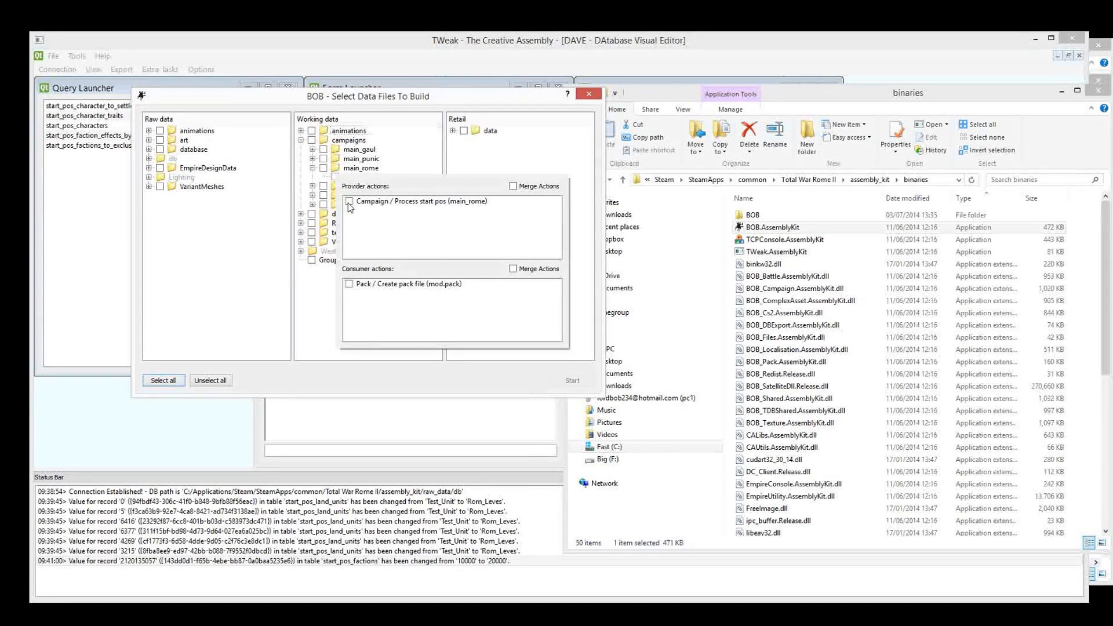
pyautogui.click(349, 284)
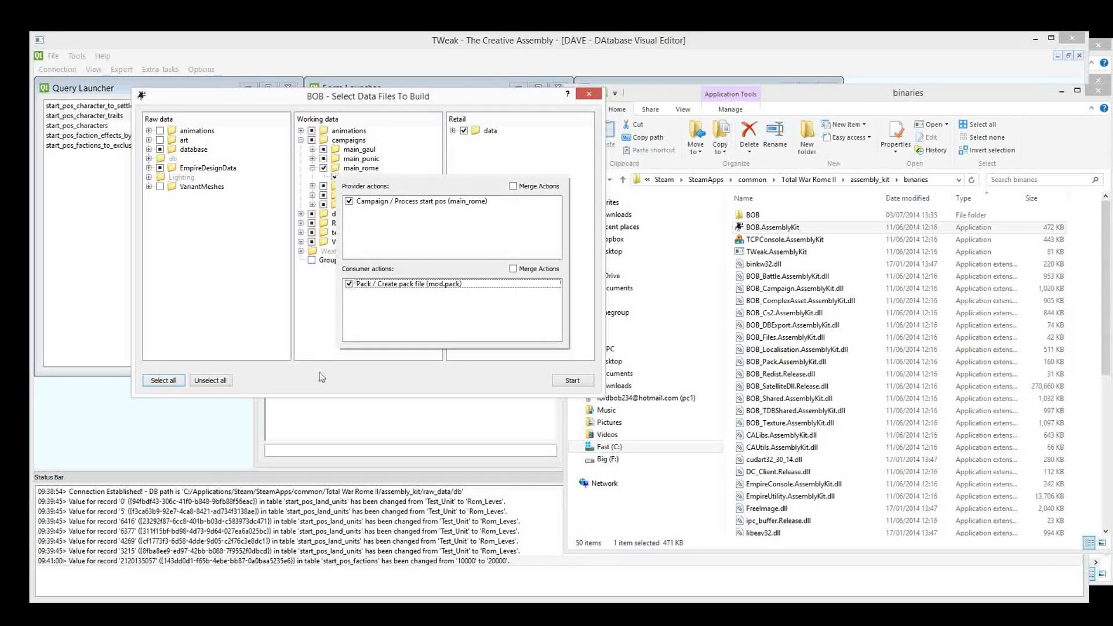
pyautogui.click(349, 283)
pyautogui.click(349, 284)
pyautogui.click(248, 258)
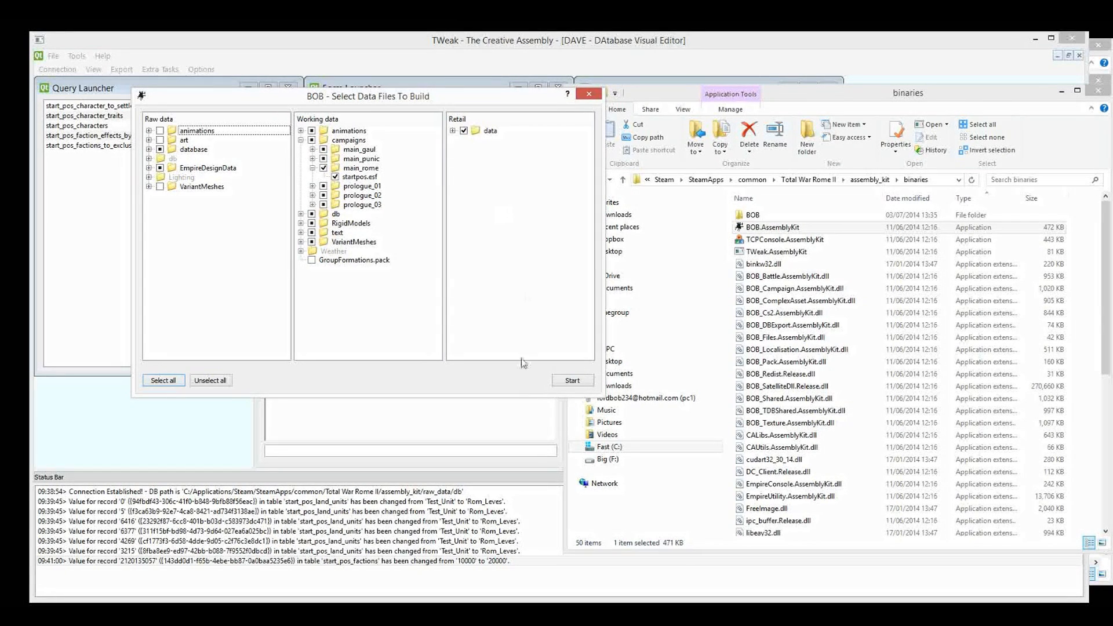
pyautogui.click(586, 380)
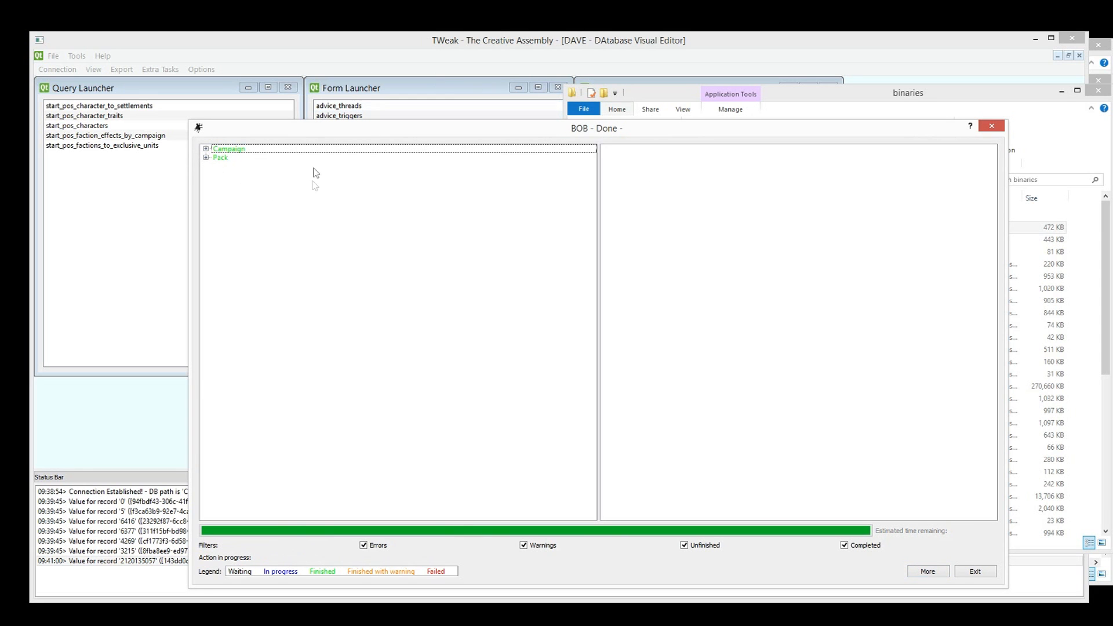
# - Review the completed Campaign and Pack build actions, including a table conversion's output, and exit BOB
pyautogui.click(206, 149)
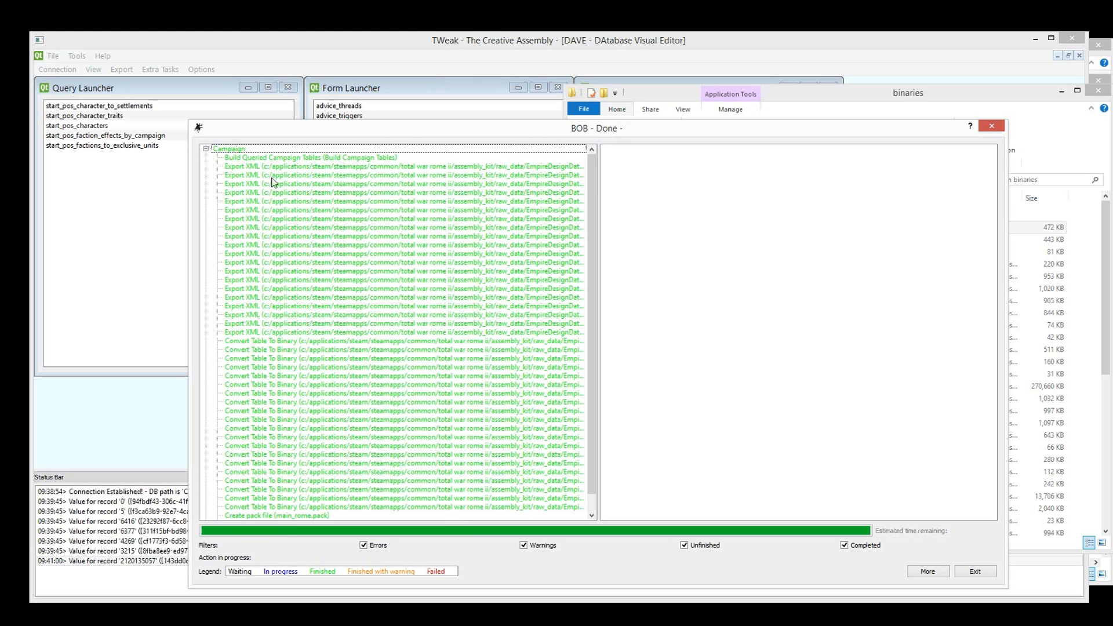
pyautogui.scroll(-2, 594, 186)
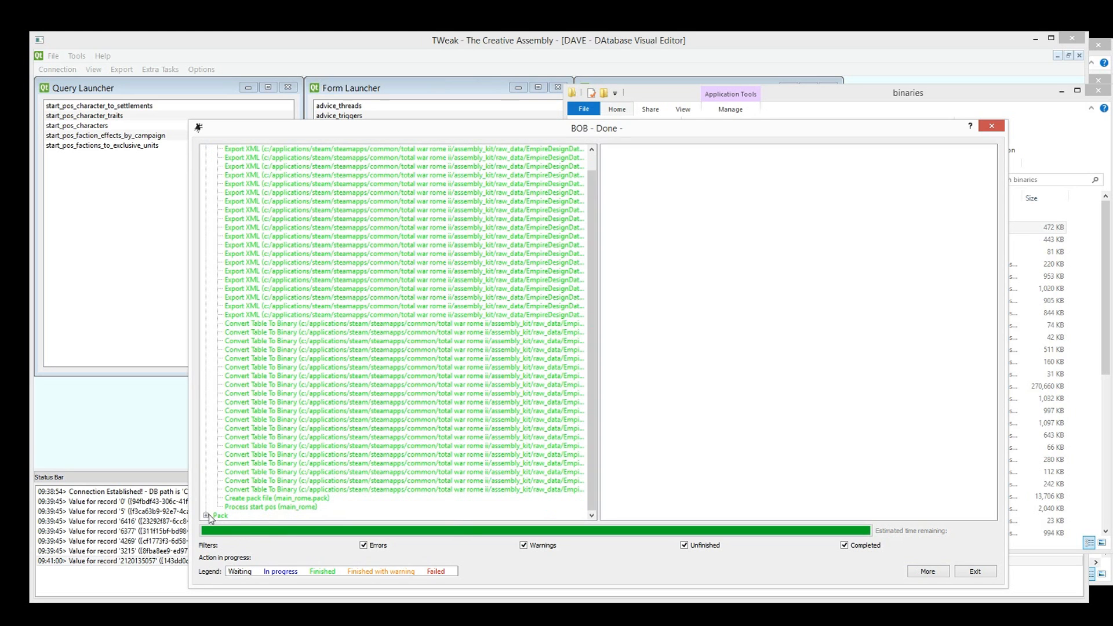
pyautogui.click(206, 515)
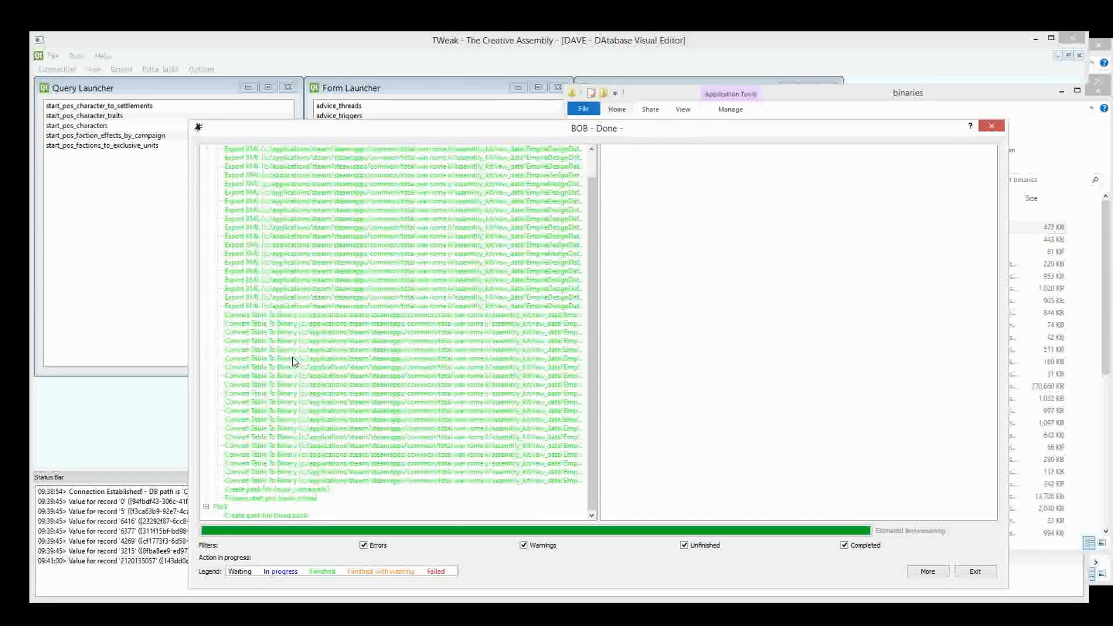
pyautogui.click(241, 515)
pyautogui.click(352, 386)
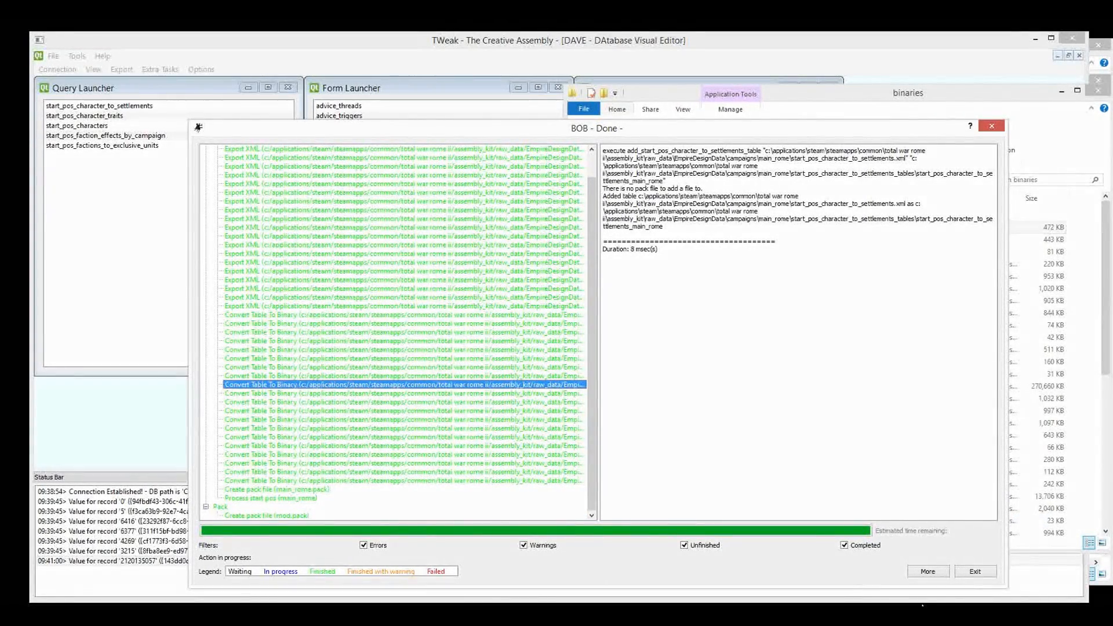
pyautogui.click(988, 573)
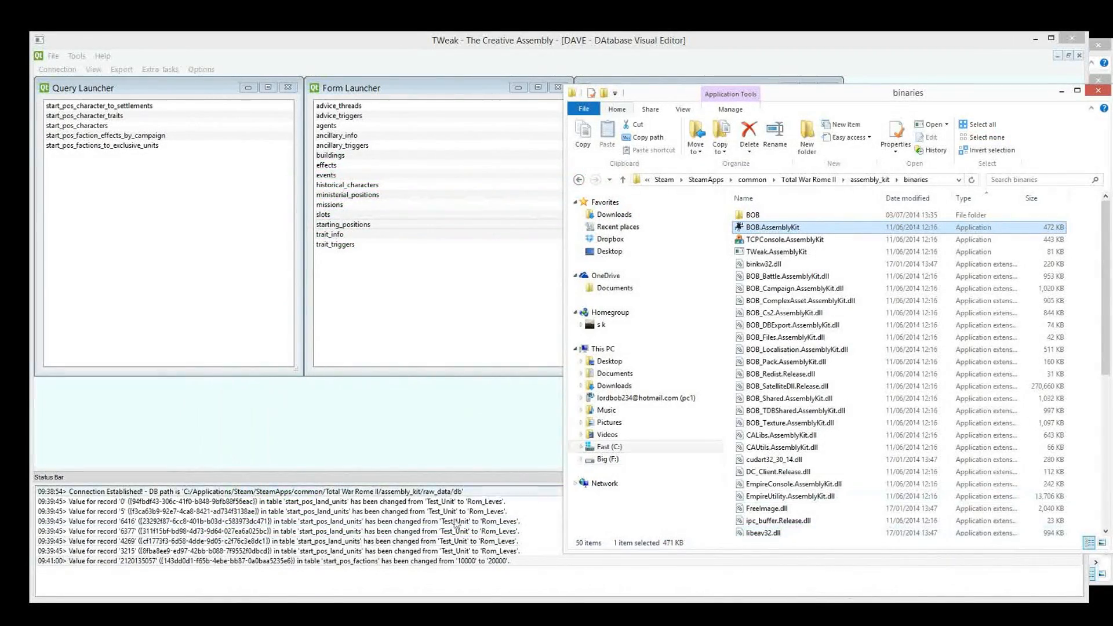
# - Go from the binaries folder to assembly_kit's retail\data folder in File Explorer
pyautogui.moveTo(200, 615)
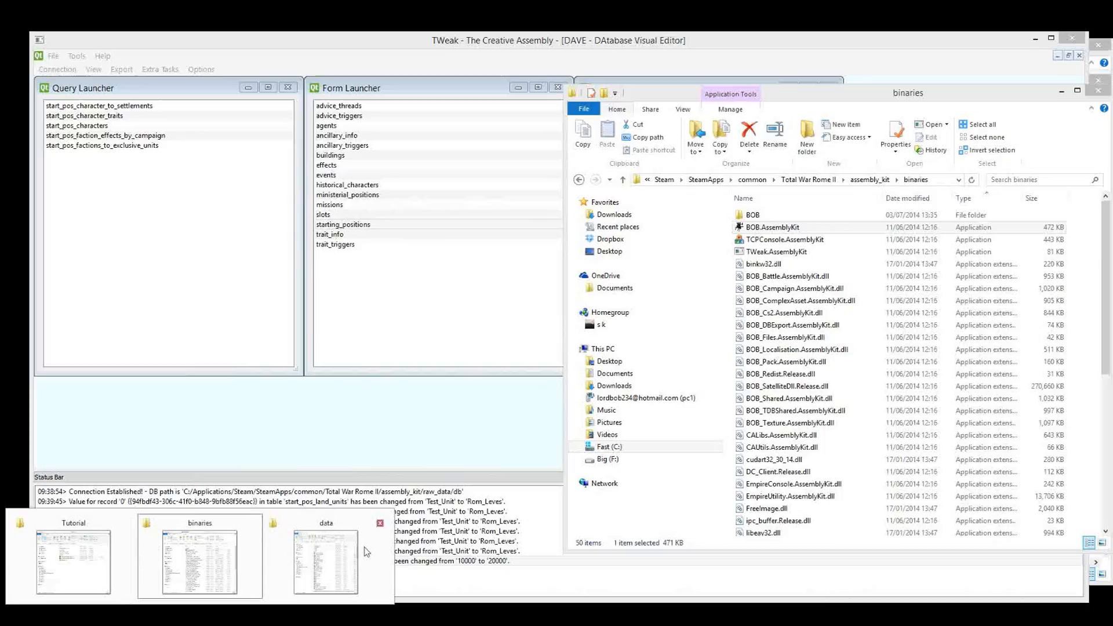
pyautogui.moveTo(124, 553)
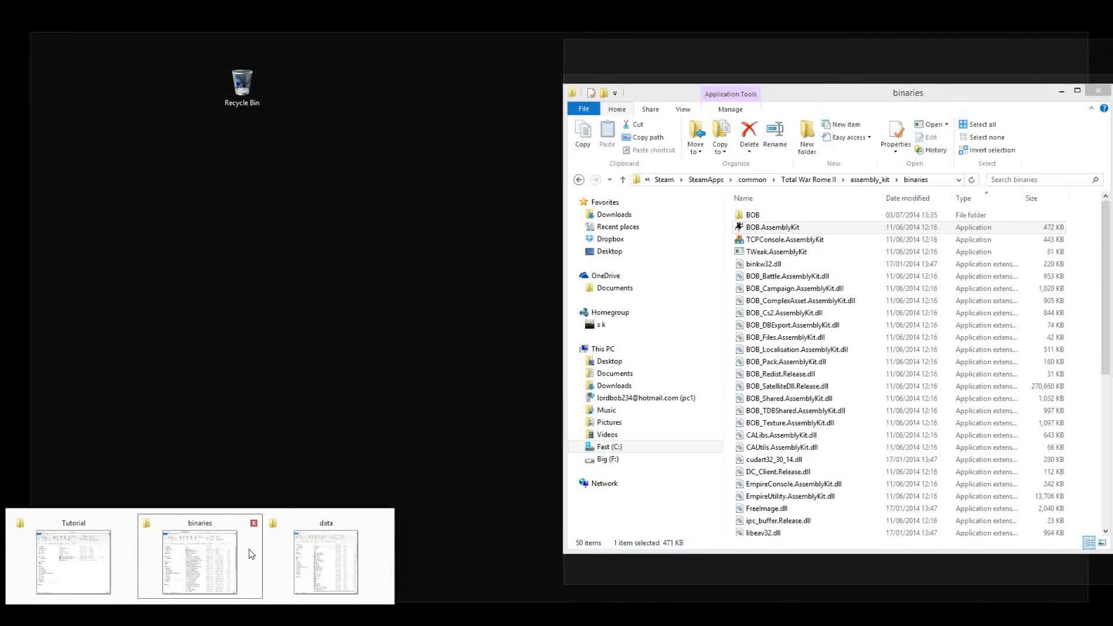
pyautogui.click(248, 552)
pyautogui.moveTo(828, 93); pyautogui.dragTo(632, 84)
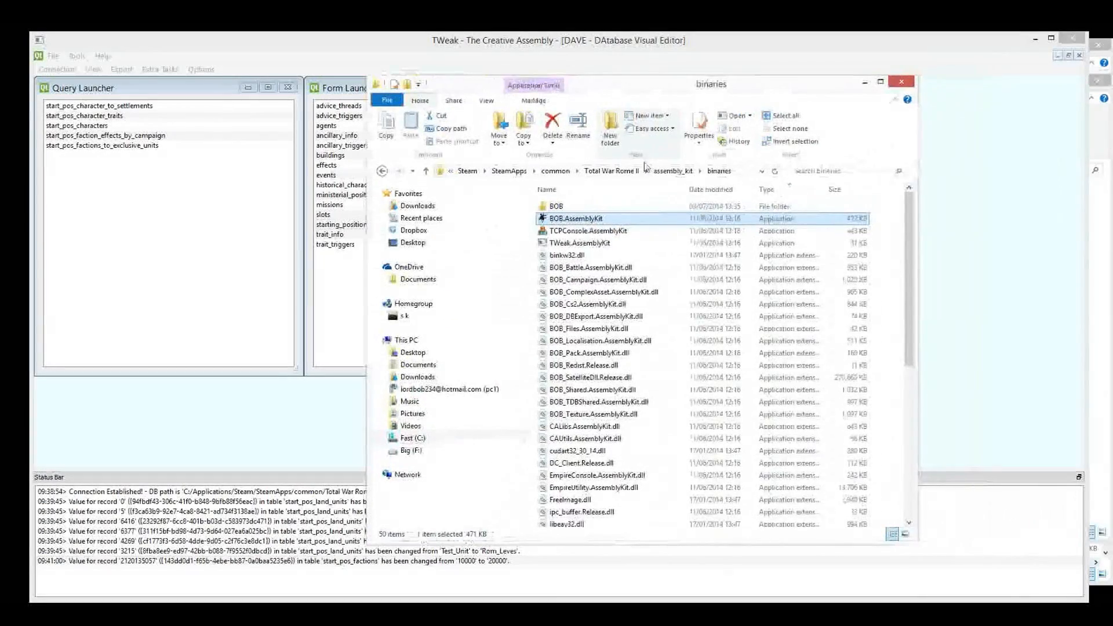
pyautogui.click(663, 171)
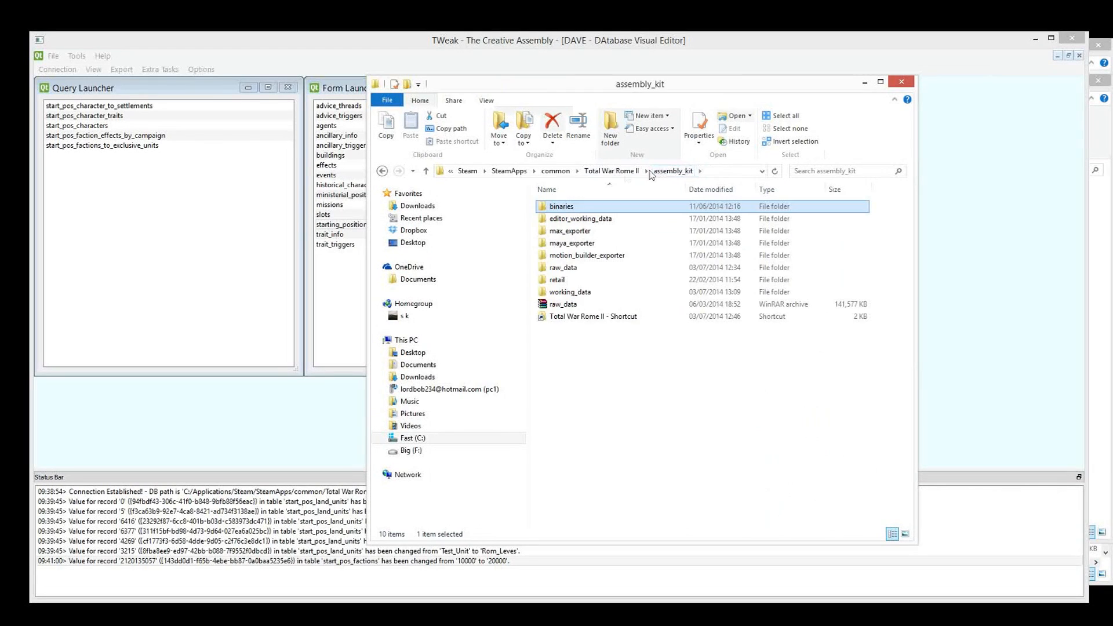
pyautogui.doubleClick(580, 281)
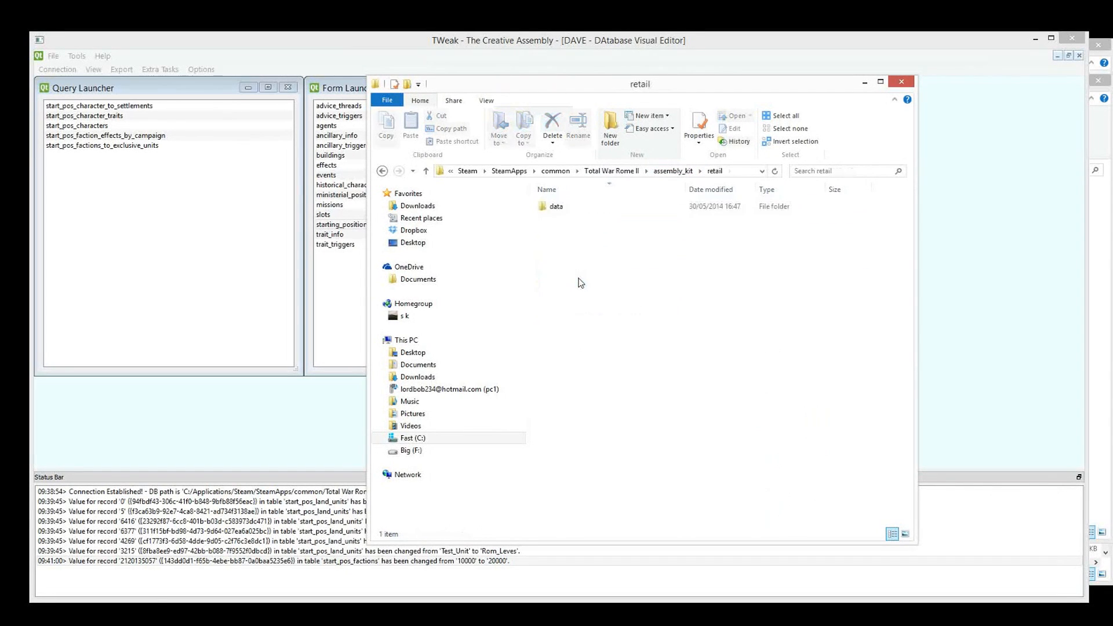
pyautogui.doubleClick(570, 210)
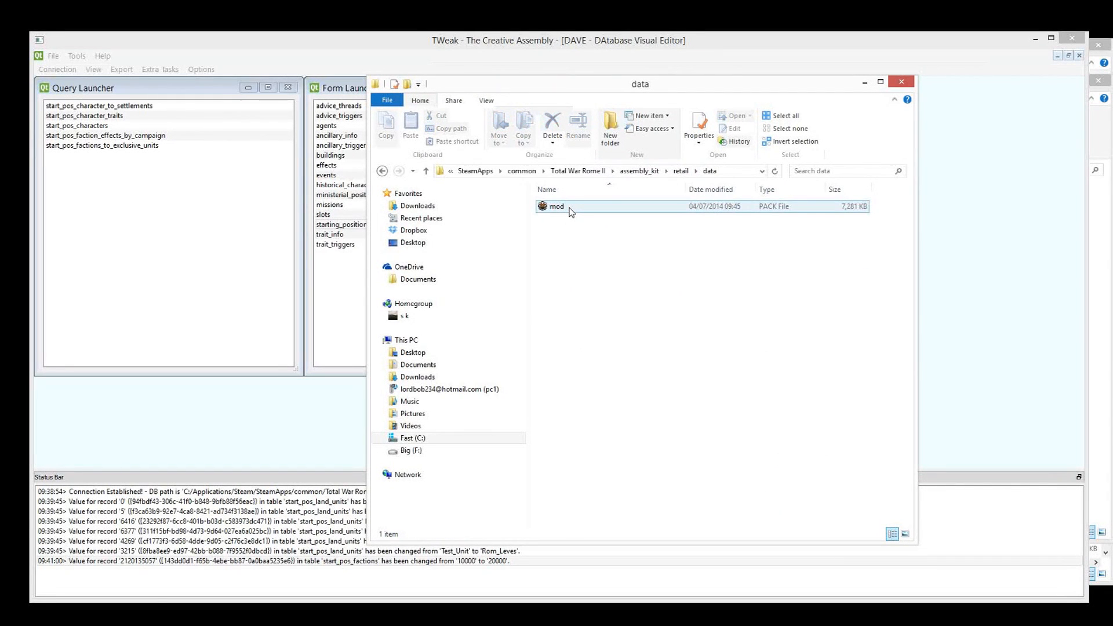
# - Open the mod pack in Pack File Manager, expand its campaigns and main_rome folders, and enlarge the window
pyautogui.doubleClick(571, 210)
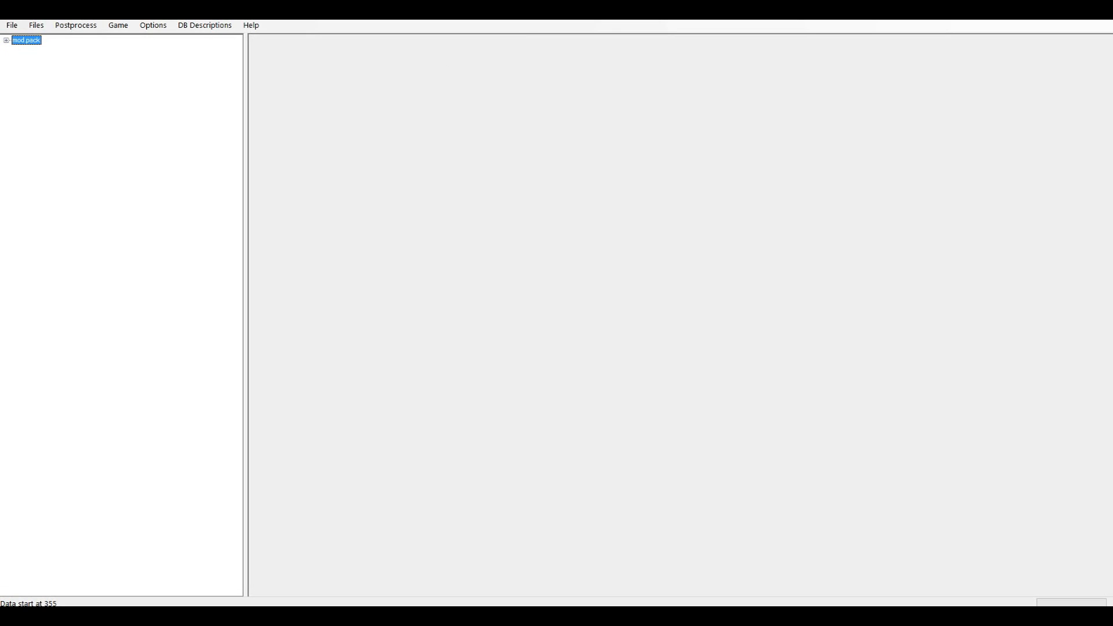
pyautogui.moveTo(145, 21); pyautogui.dragTo(313, 101)
pyautogui.click(168, 133)
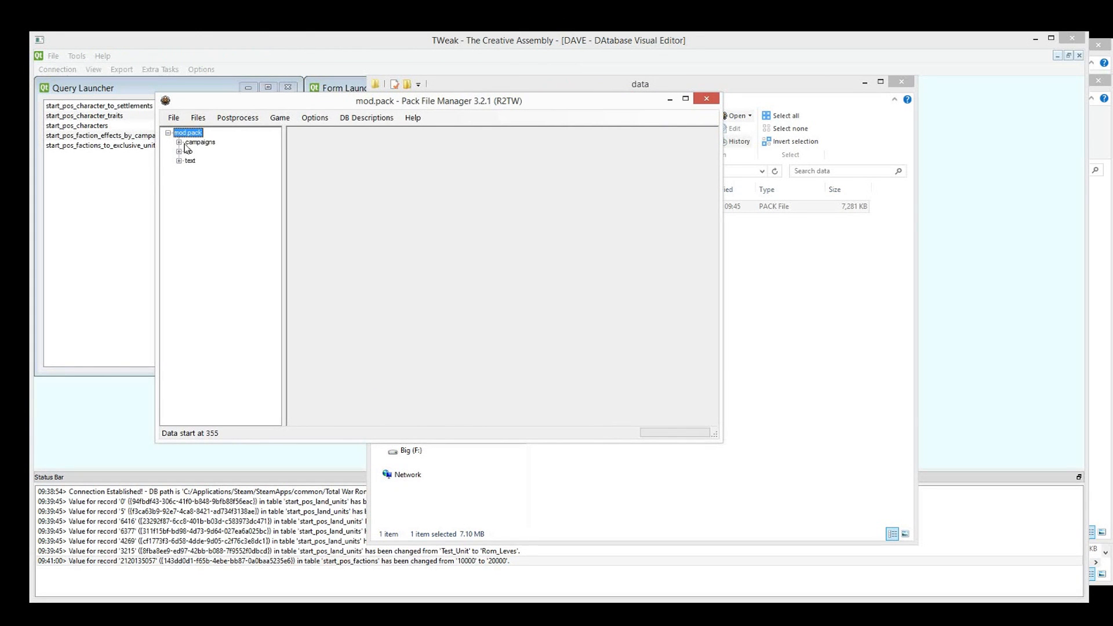
pyautogui.click(179, 142)
pyautogui.click(190, 151)
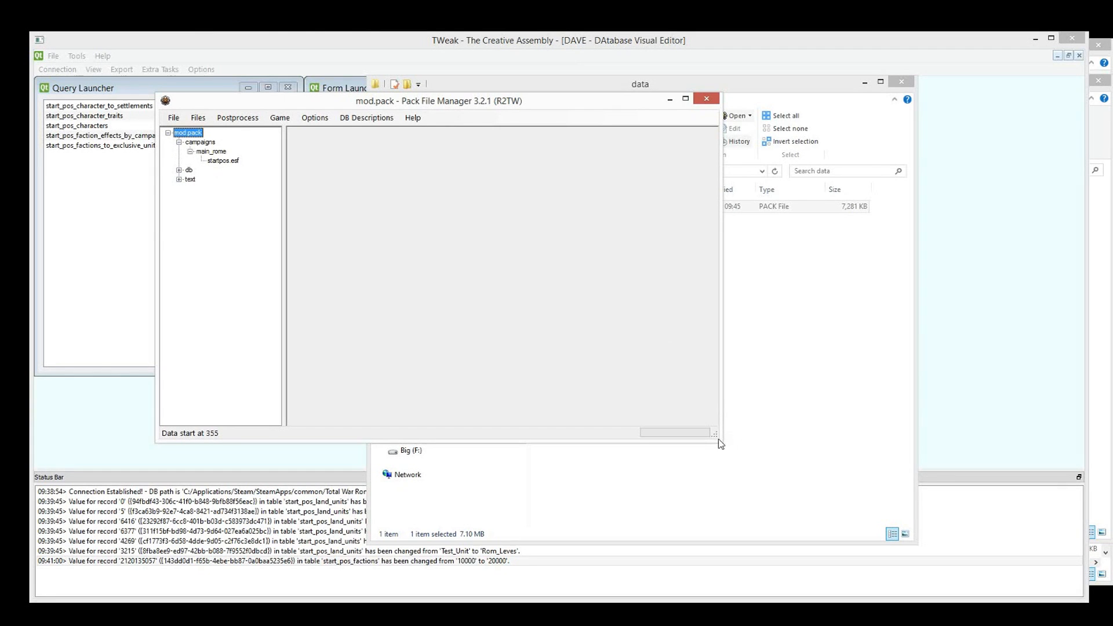
pyautogui.moveTo(715, 433); pyautogui.dragTo(1030, 555)
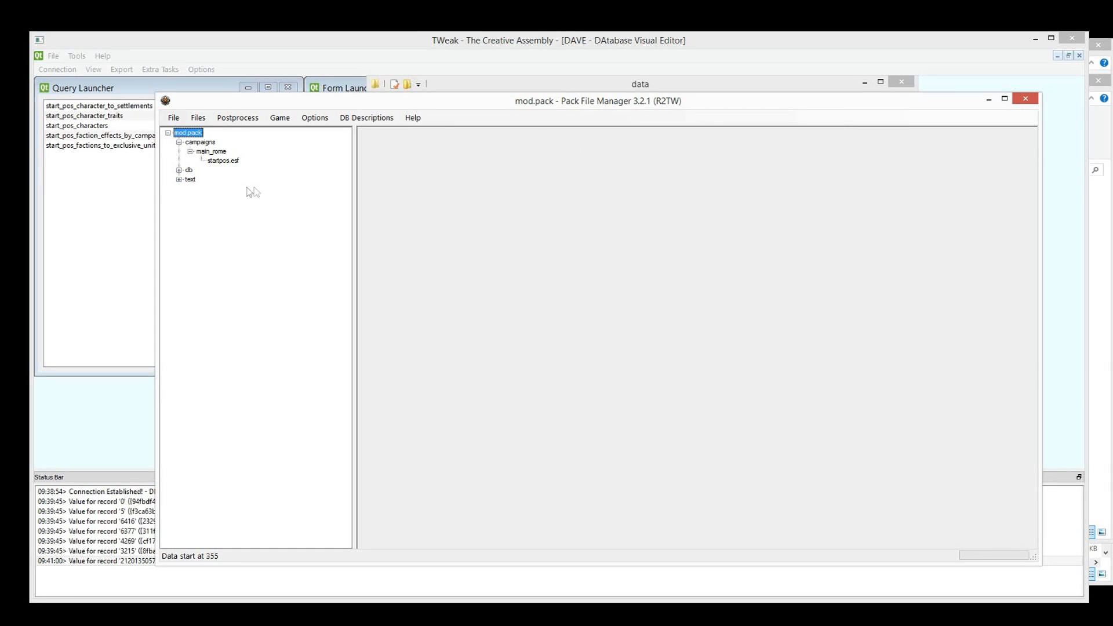
# - View startpos.esf and expand CAMPAIGN_STARTPOS through COMPRESSED_DATA and CAMPAIGN_ENV to the contents of CAMPAIGN_MODEL
pyautogui.click(219, 168)
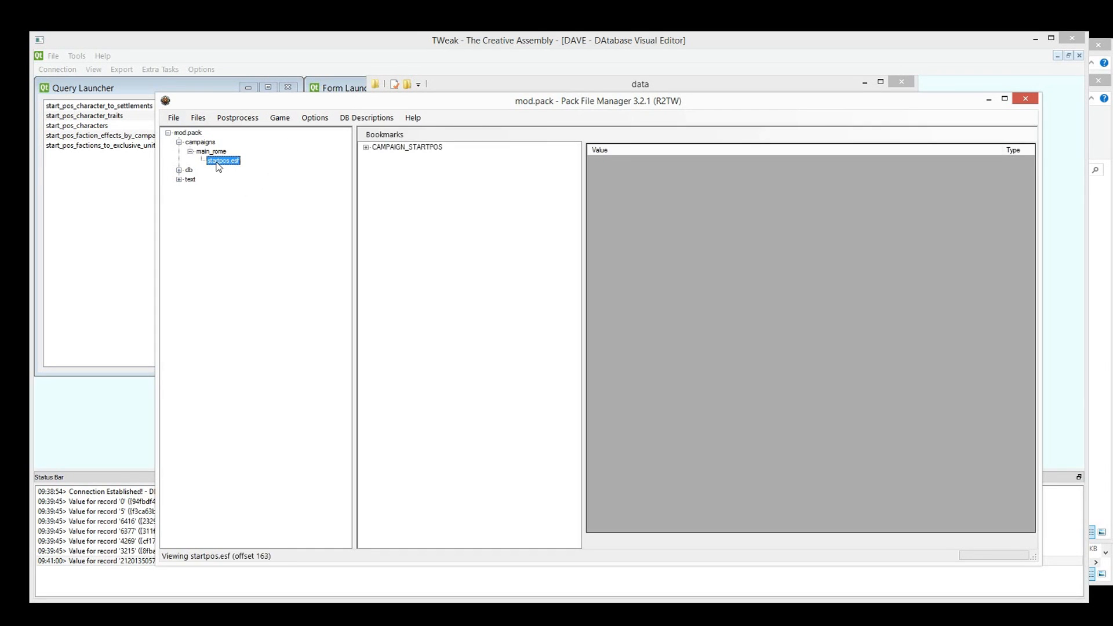
pyautogui.moveTo(356, 159); pyautogui.dragTo(289, 160)
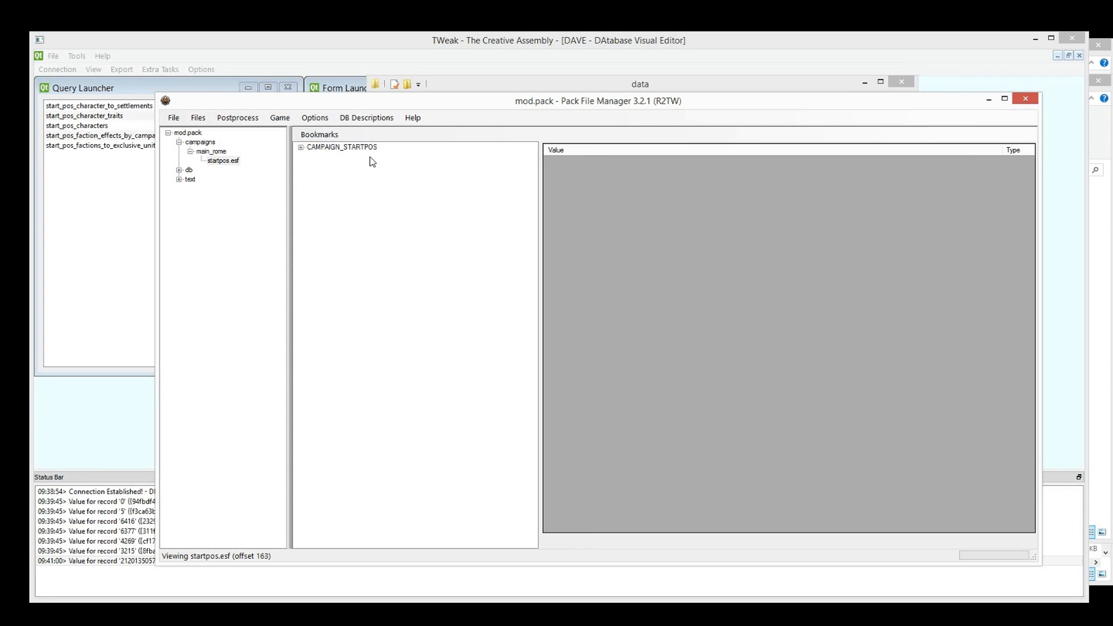
pyautogui.click(300, 148)
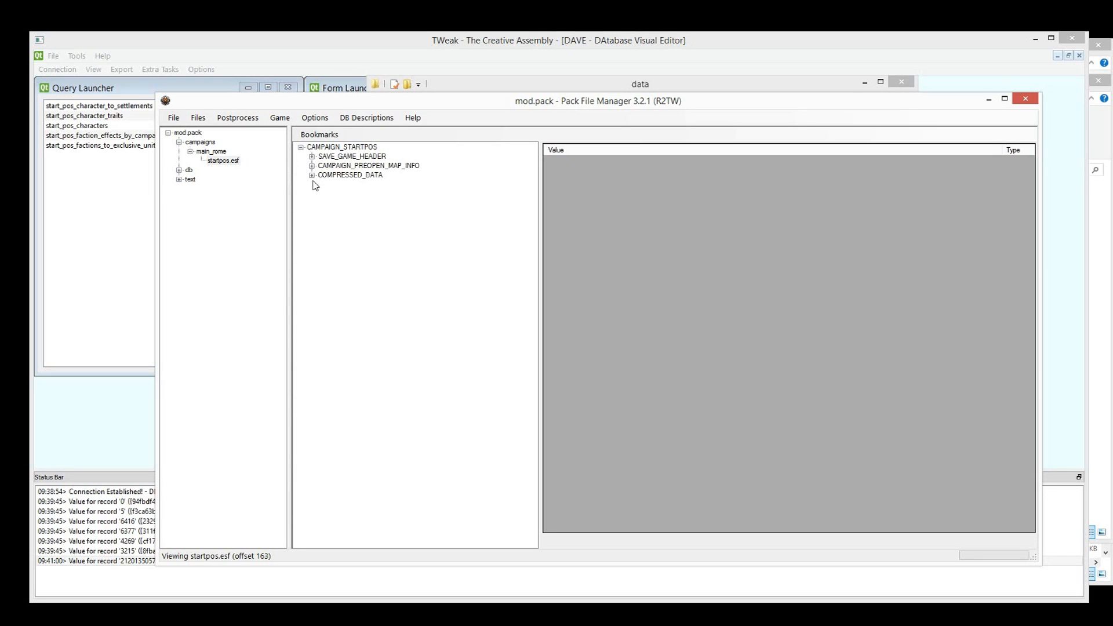
pyautogui.click(313, 175)
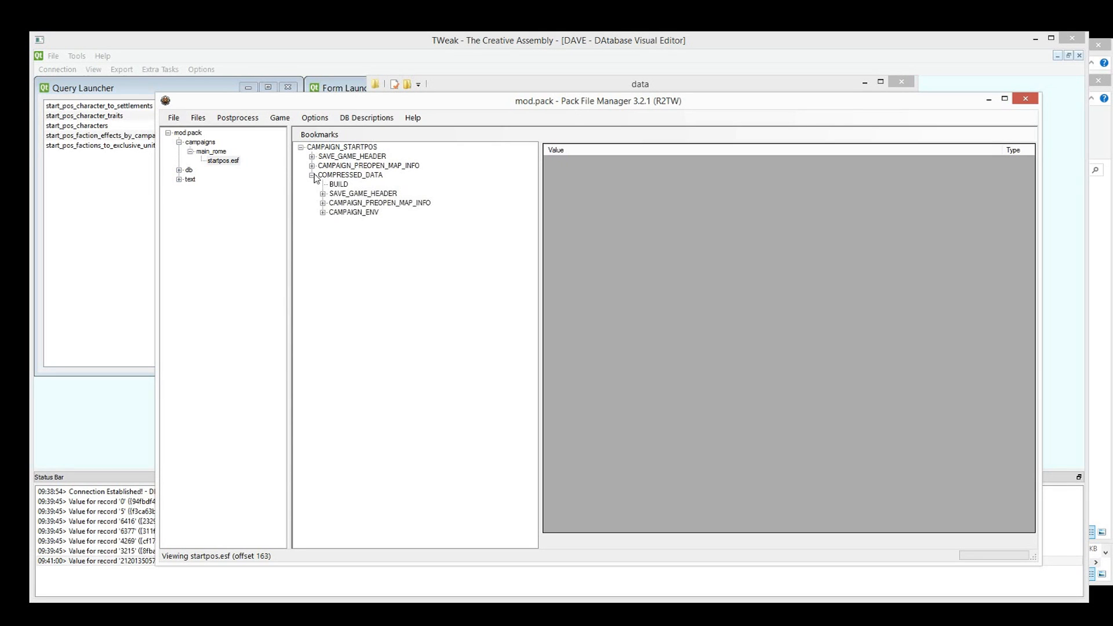
pyautogui.click(323, 212)
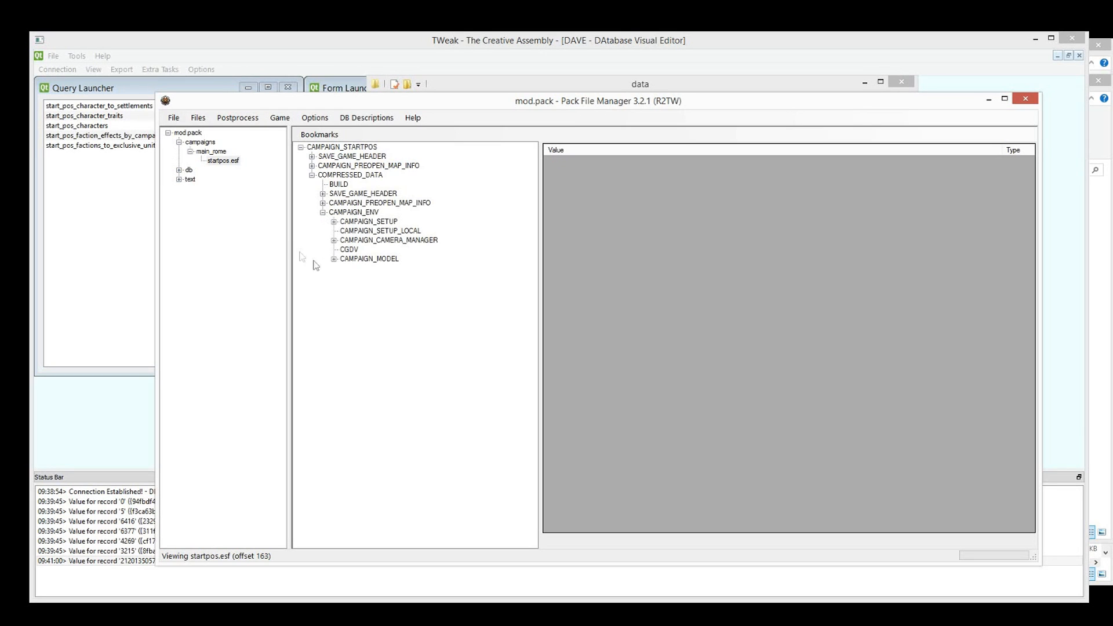
pyautogui.click(333, 260)
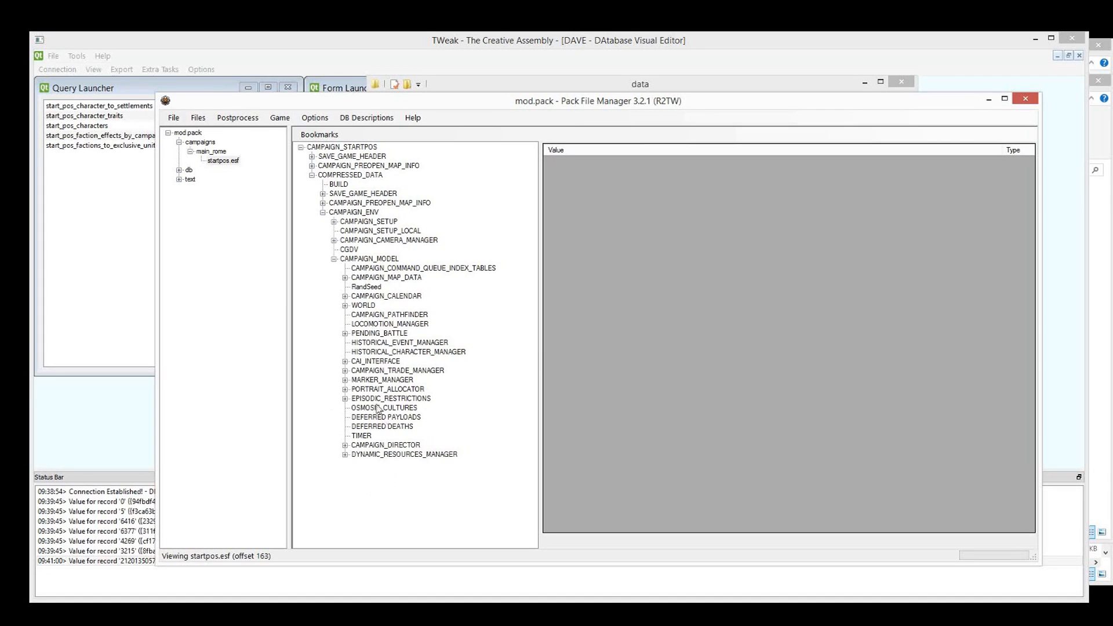
# - Expand WORLD, FACTION_ARRAY and FACTION_ARRAY - 0, view its FACTION record and select the faction name value
pyautogui.click(345, 306)
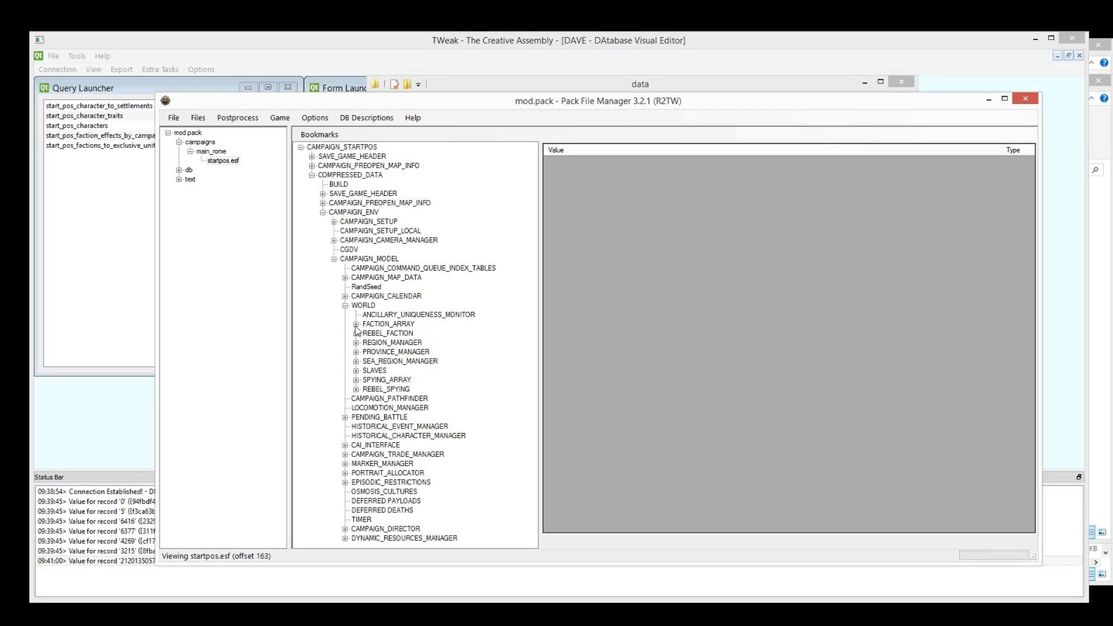
pyautogui.click(356, 324)
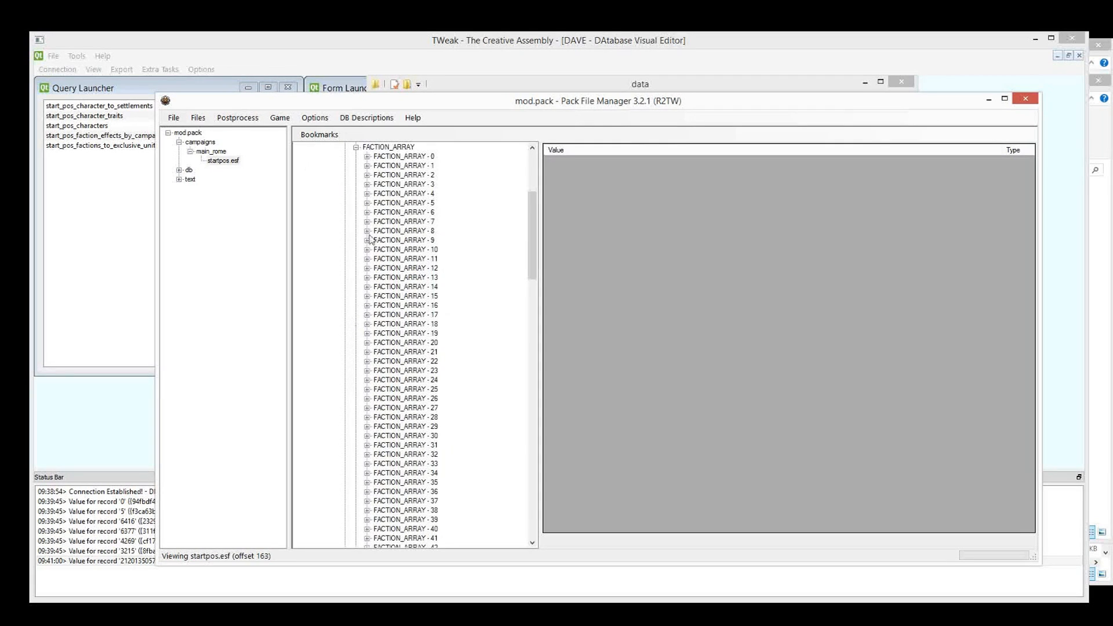
pyautogui.click(367, 157)
pyautogui.click(399, 167)
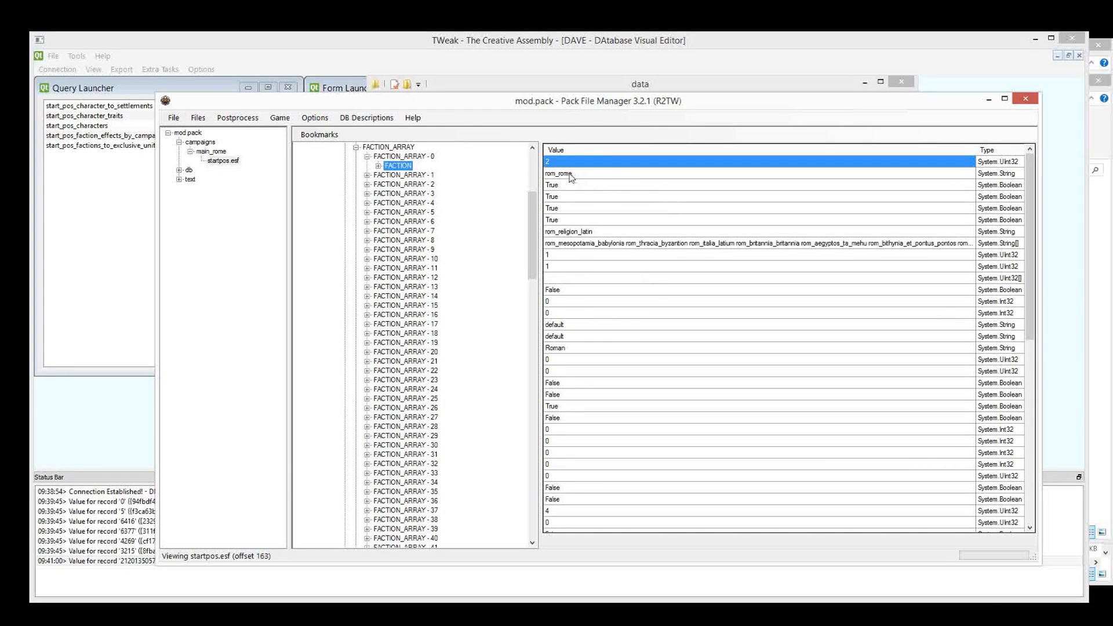
pyautogui.click(561, 174)
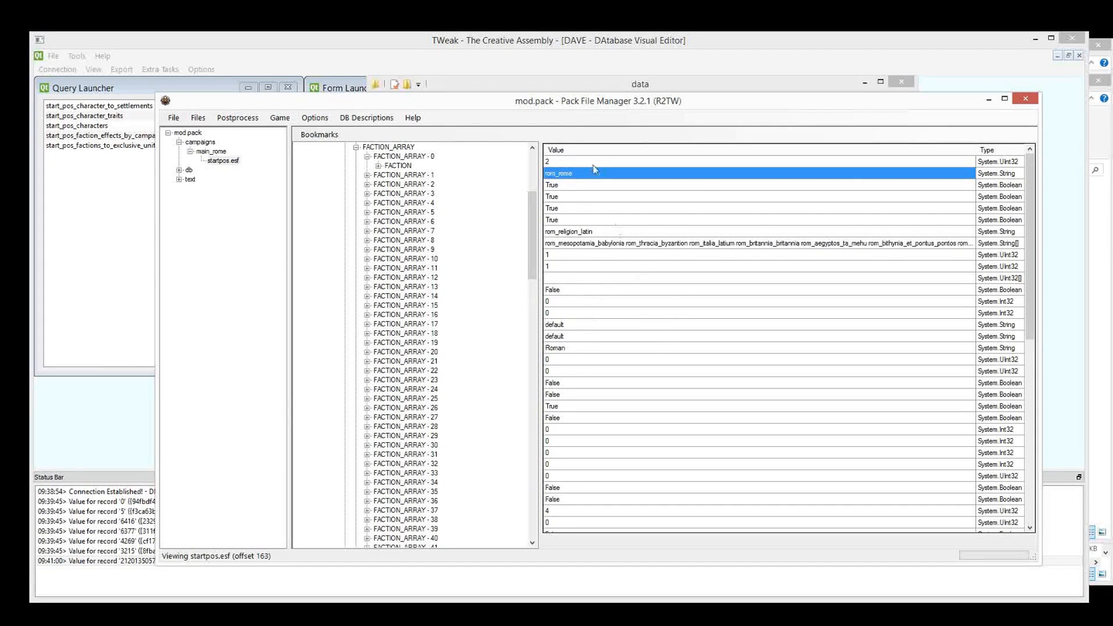
pyautogui.click(406, 156)
pyautogui.click(397, 166)
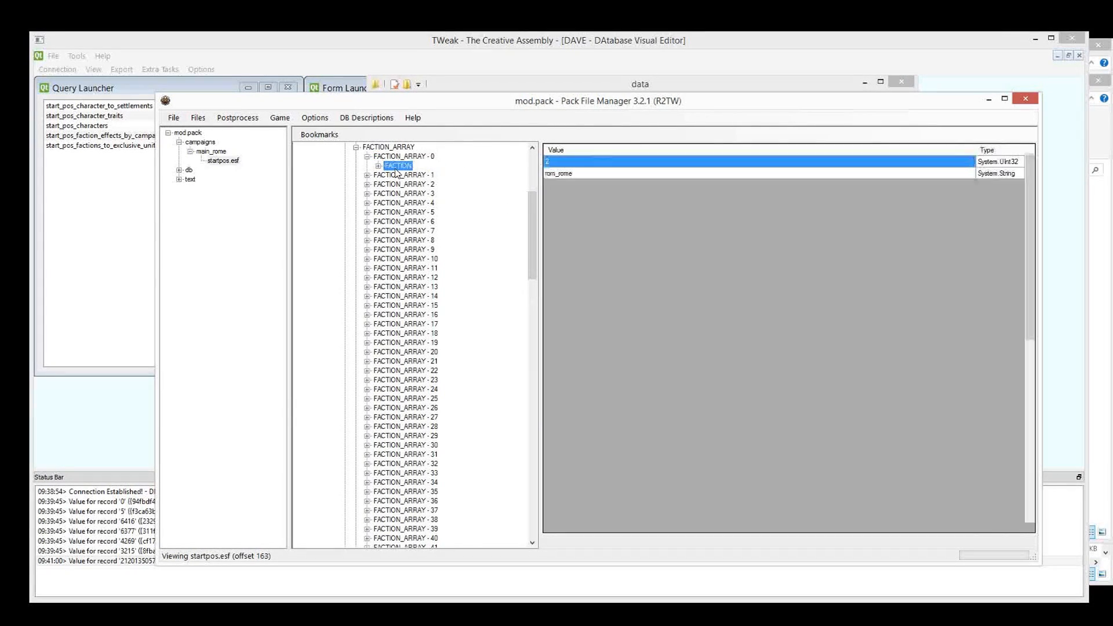
pyautogui.click(571, 173)
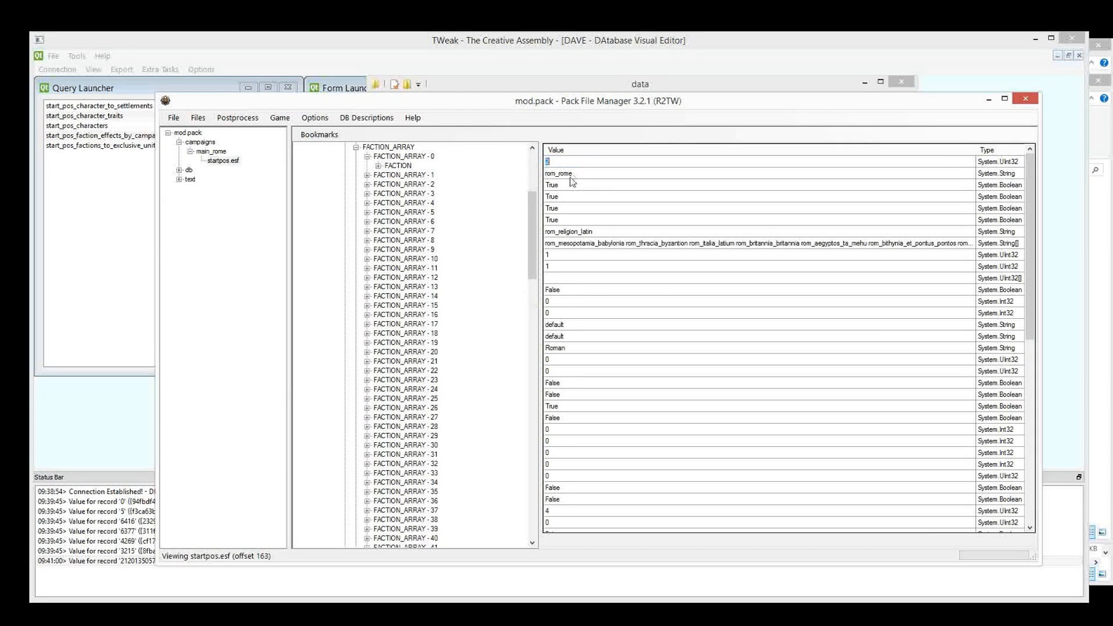
# - Expand FACTION_ARRAY - 1, view its FACTION record and select the faction name value
pyautogui.click(367, 175)
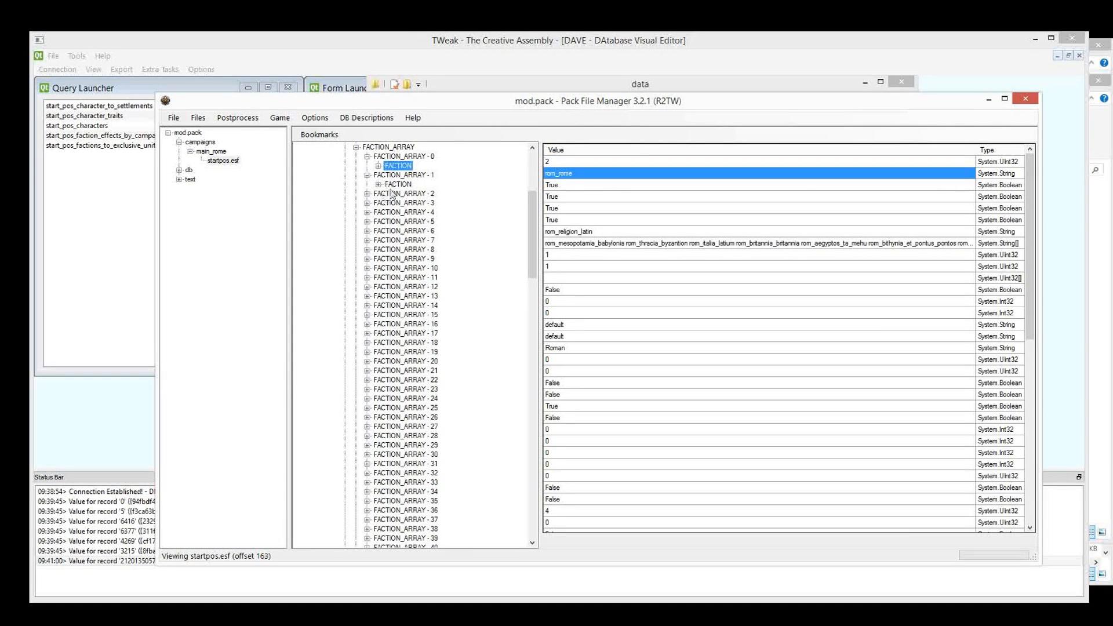
pyautogui.click(397, 184)
pyautogui.click(585, 174)
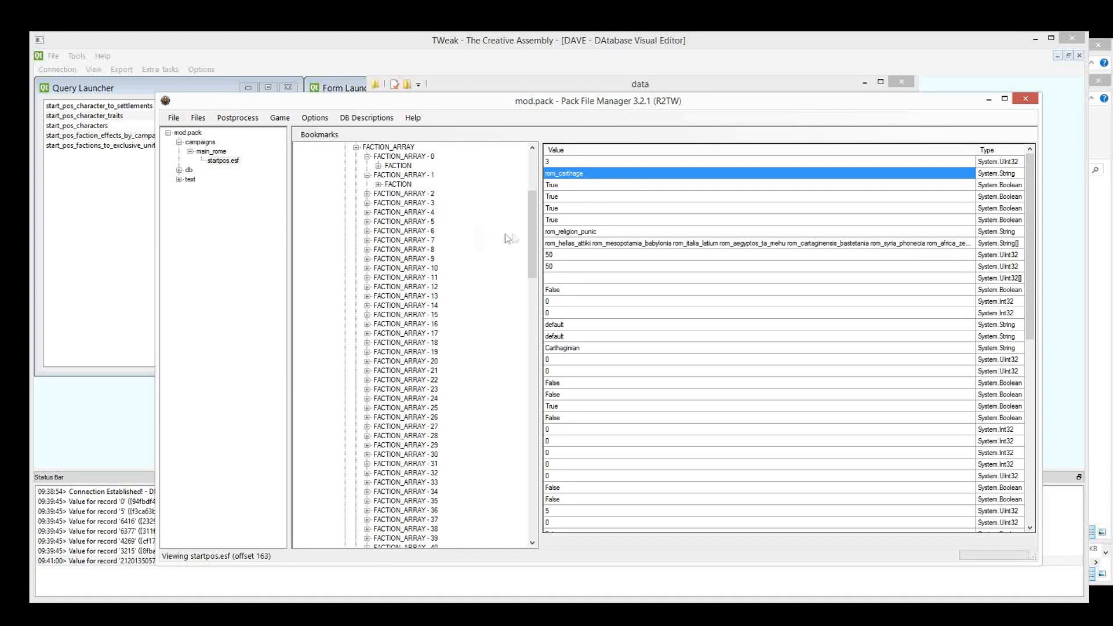
# - Examine the rest of the FACTION_ARRAY - 1 faction record's values and what types they are
pyautogui.moveTo(534, 226); pyautogui.dragTo(534, 188)
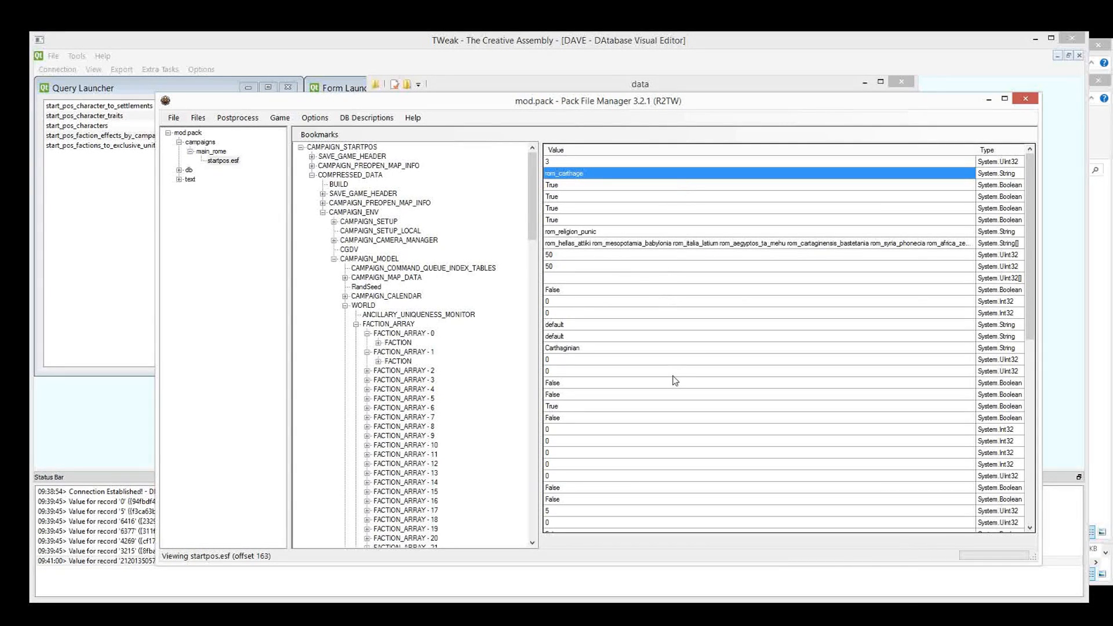
pyautogui.click(568, 316)
pyautogui.click(603, 360)
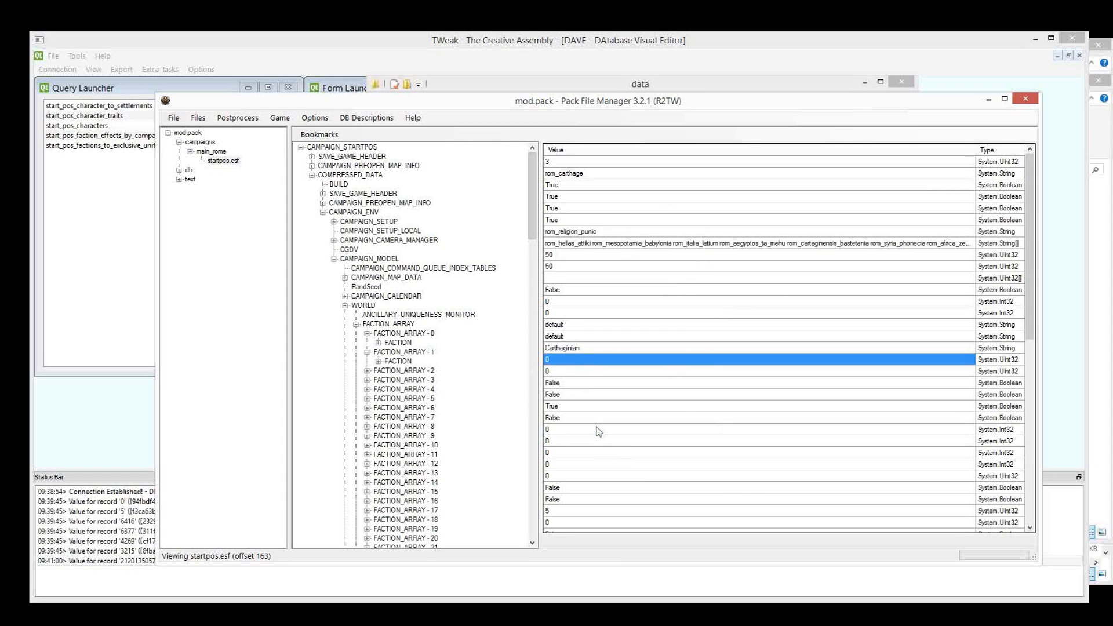
pyautogui.click(598, 430)
pyautogui.click(632, 200)
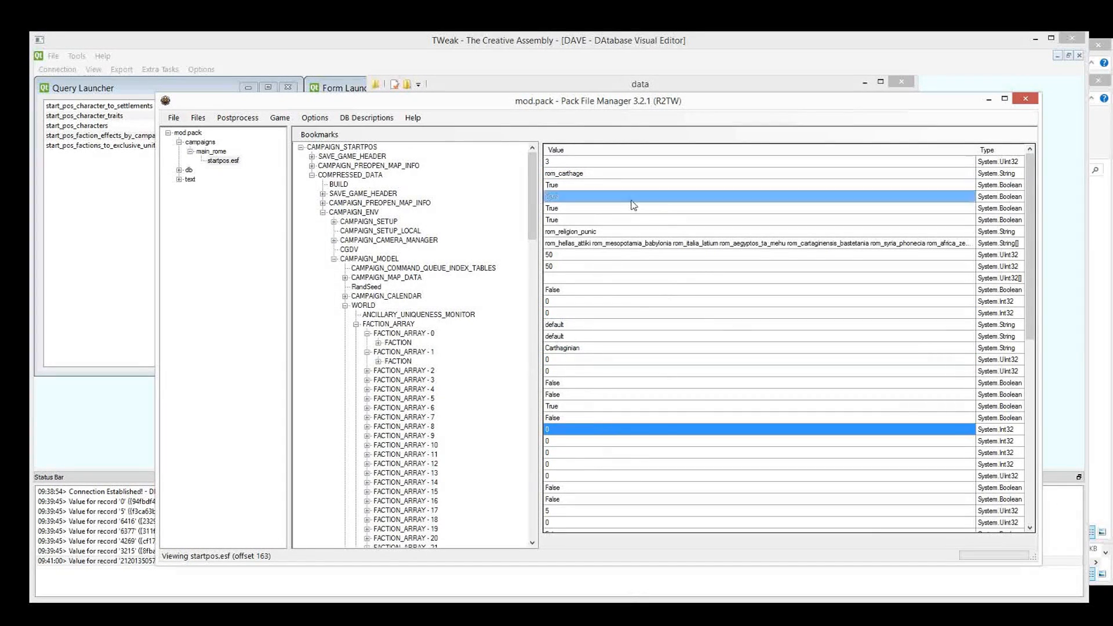
pyautogui.scroll(-10, 719, 226)
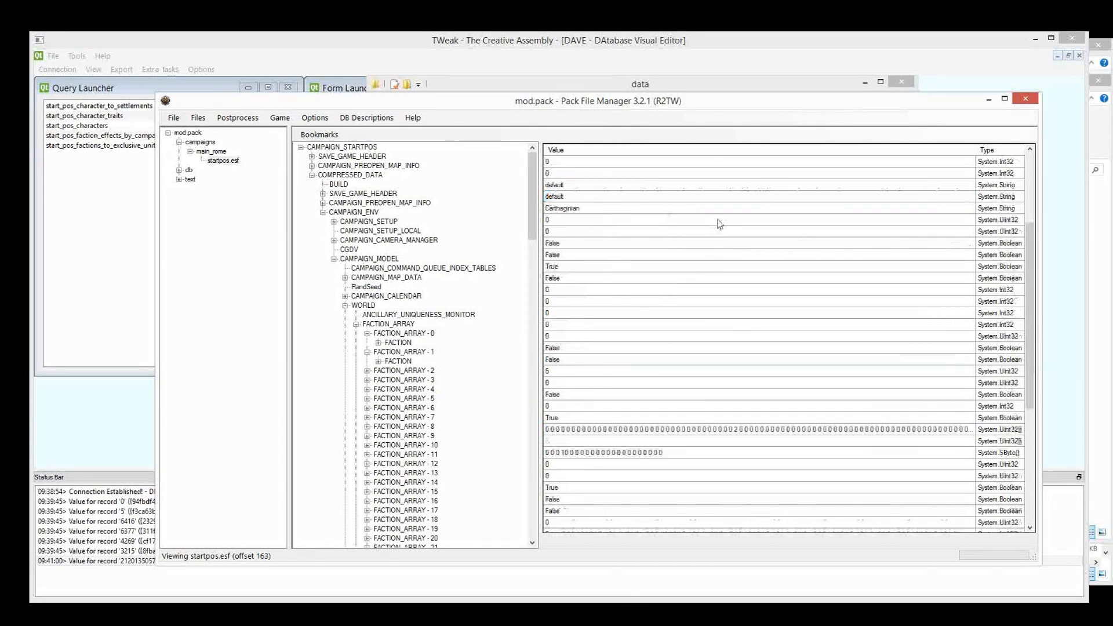
pyautogui.click(643, 267)
pyautogui.click(568, 255)
pyautogui.keyDown('shift'); pyautogui.click(577, 302); pyautogui.keyUp('shift')
# - Expand the FACTION record of FACTION_ARRAY - 0 and check the first value in its FACTION_ECONOMICS entry
pyautogui.click(397, 361)
pyautogui.click(378, 342)
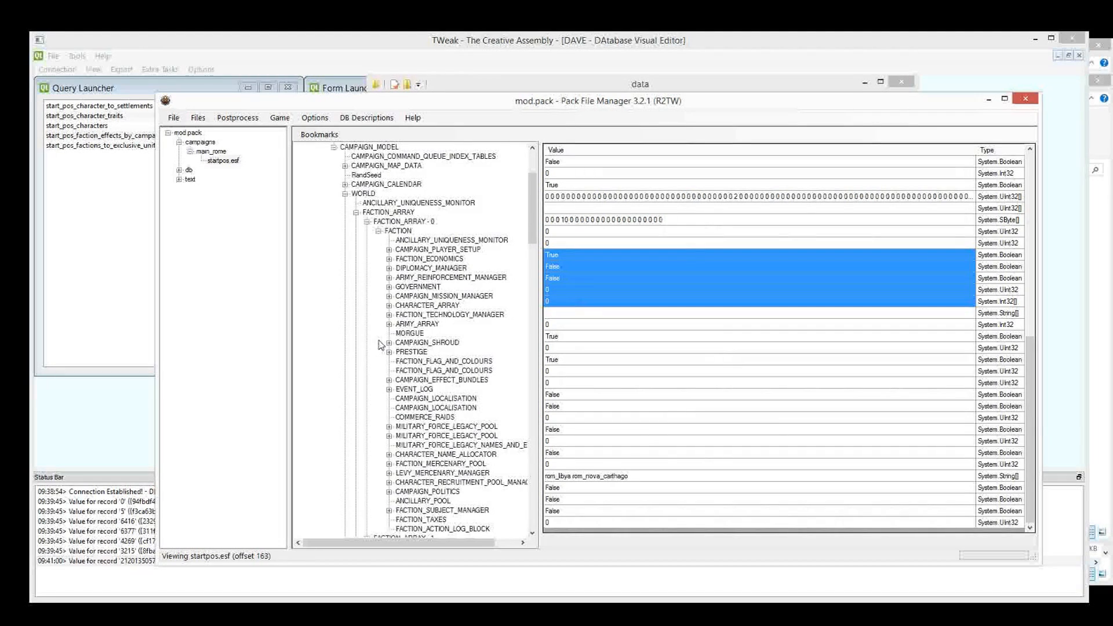
pyautogui.click(412, 234)
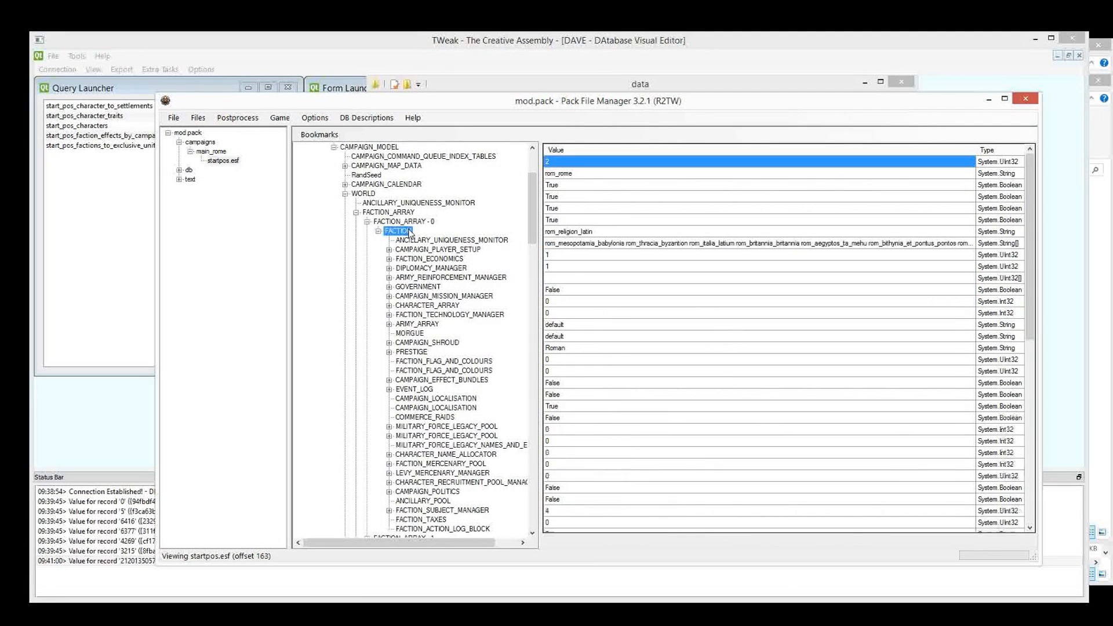
pyautogui.moveTo(535, 200); pyautogui.dragTo(534, 207)
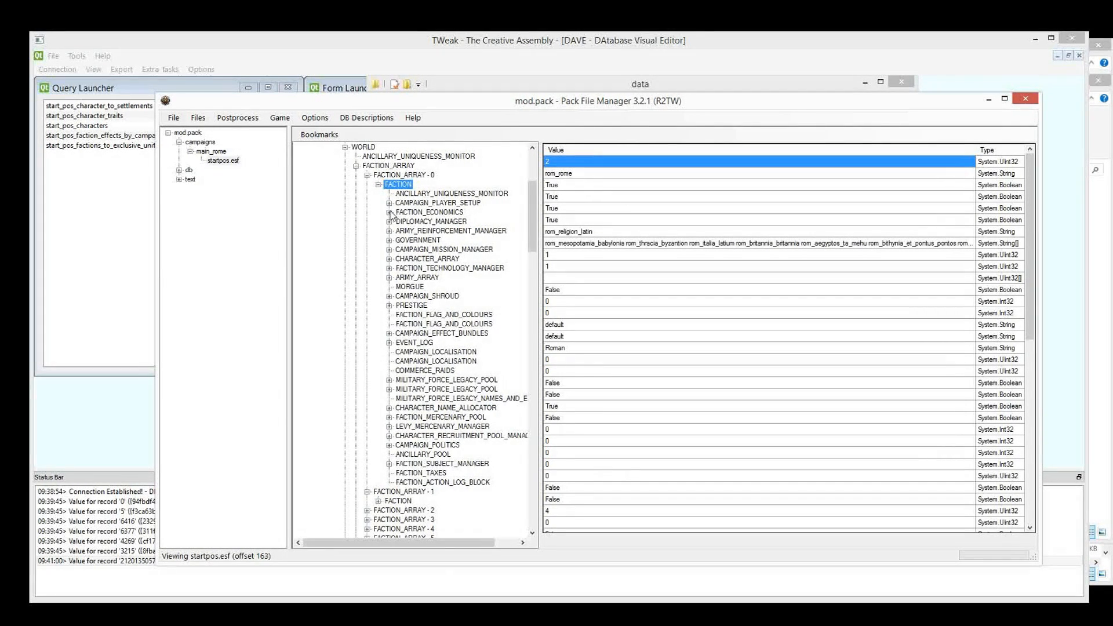
pyautogui.click(389, 212)
pyautogui.click(442, 214)
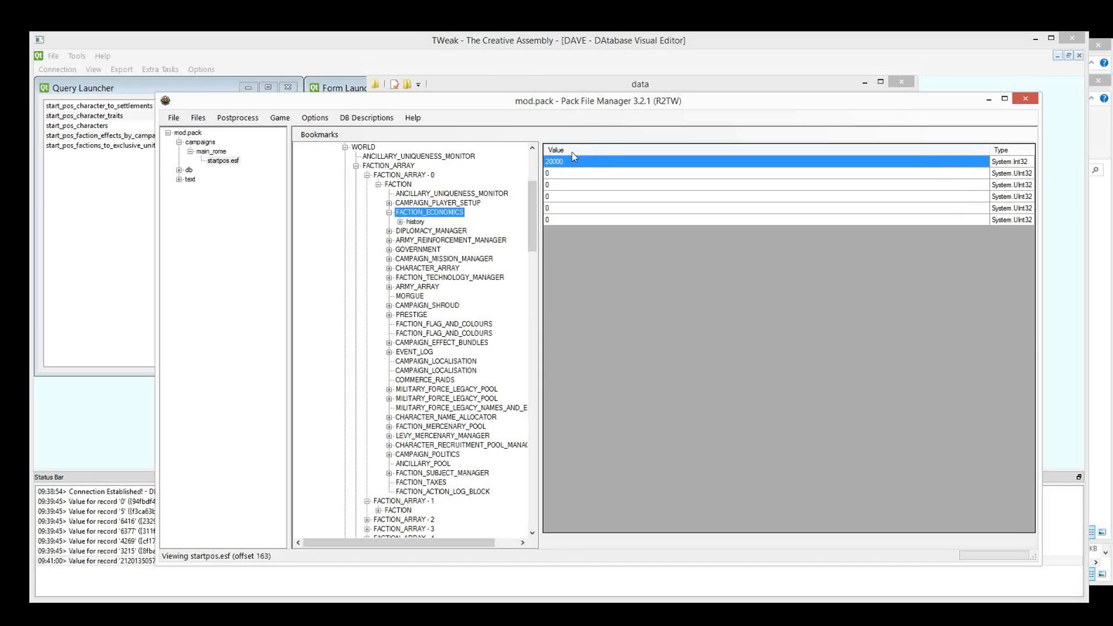
pyautogui.doubleClick(565, 166)
# - Delete the db and text folders from mod.pack, and view the remaining startpos.esf
pyautogui.click(188, 171)
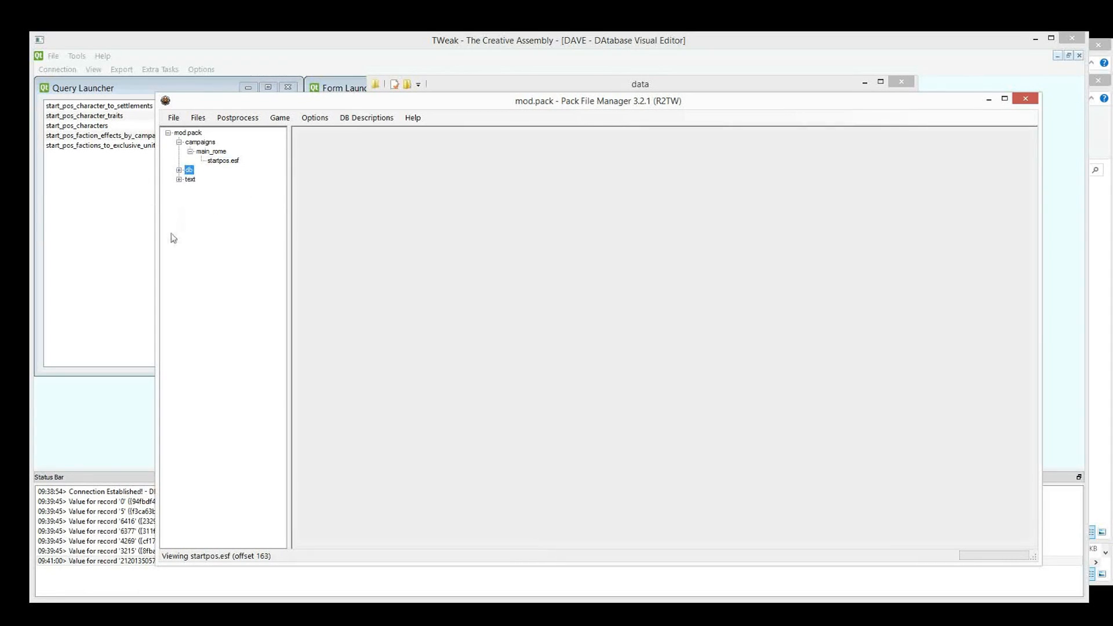
pyautogui.click(179, 170)
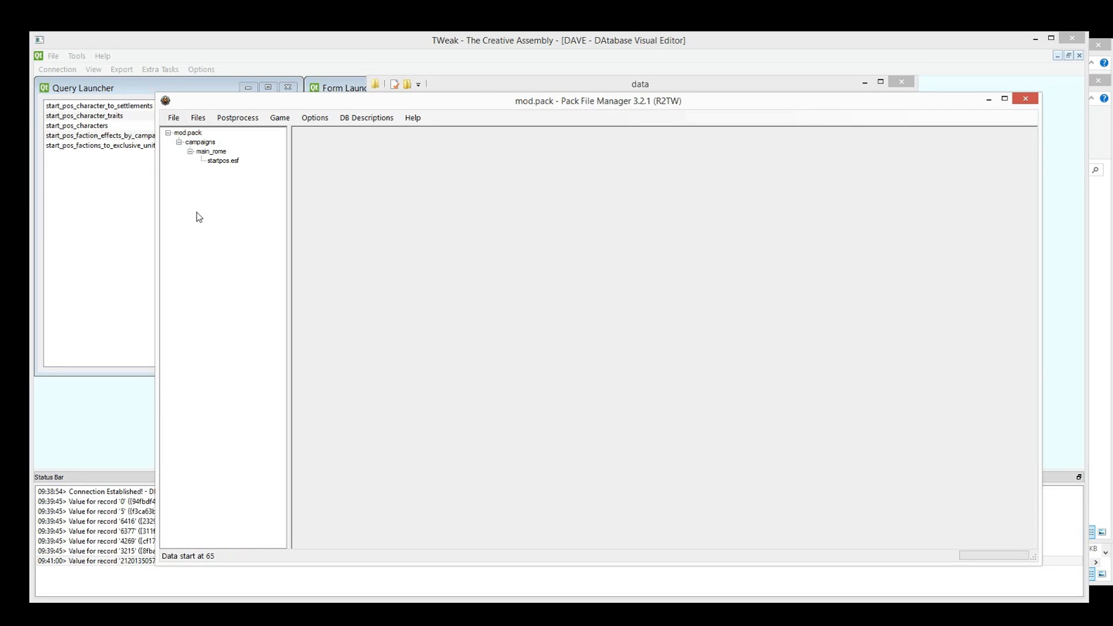
pyautogui.click(234, 163)
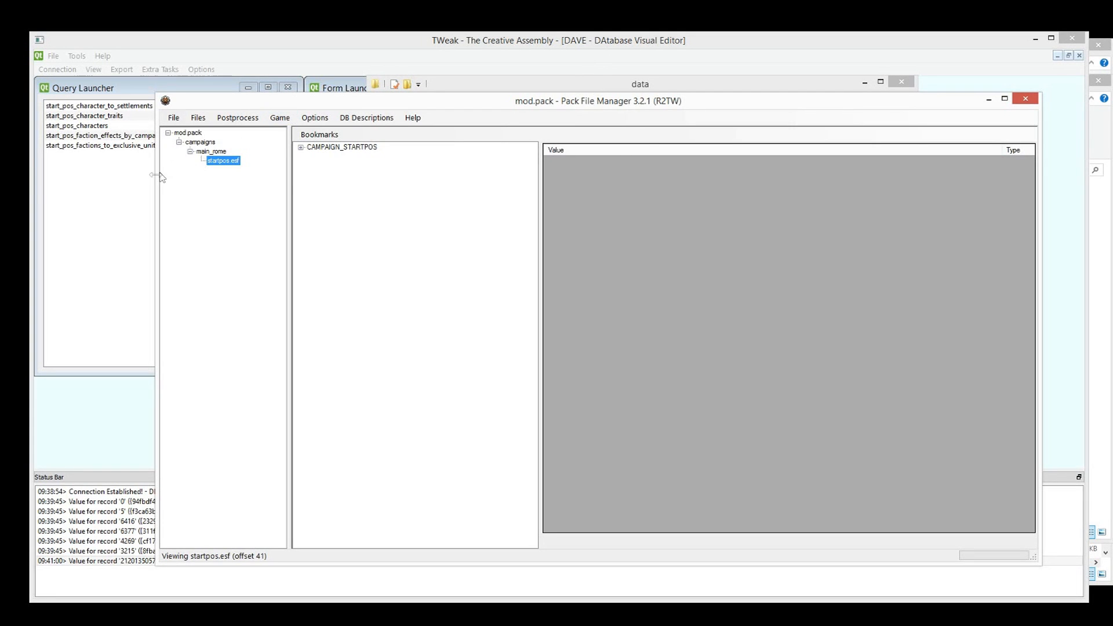
# - Close Pack File Manager, the assembly_kit data folder window and DAVE, agreeing to exit with unsubmitted local table changes
pyautogui.moveTo(155, 174); pyautogui.dragTo(252, 201)
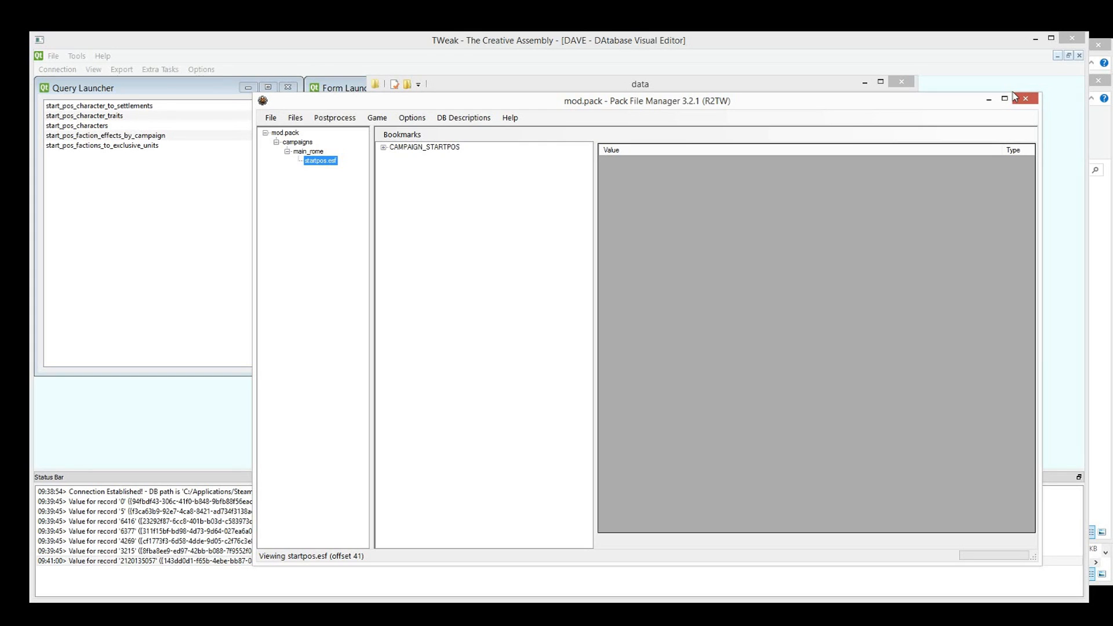
pyautogui.click(1027, 100)
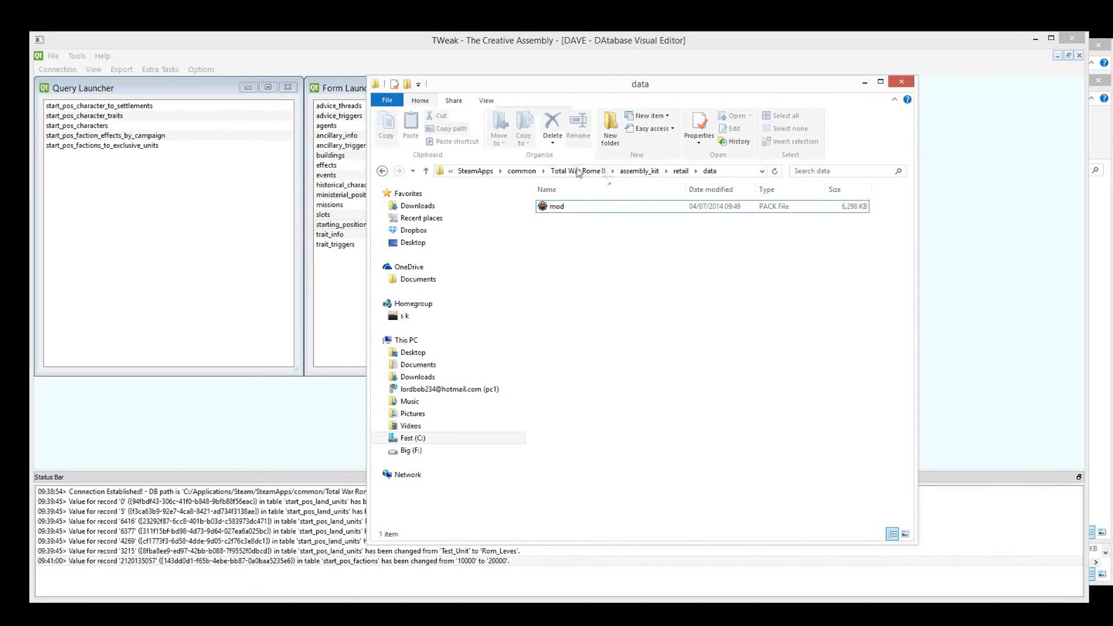
pyautogui.click(579, 208)
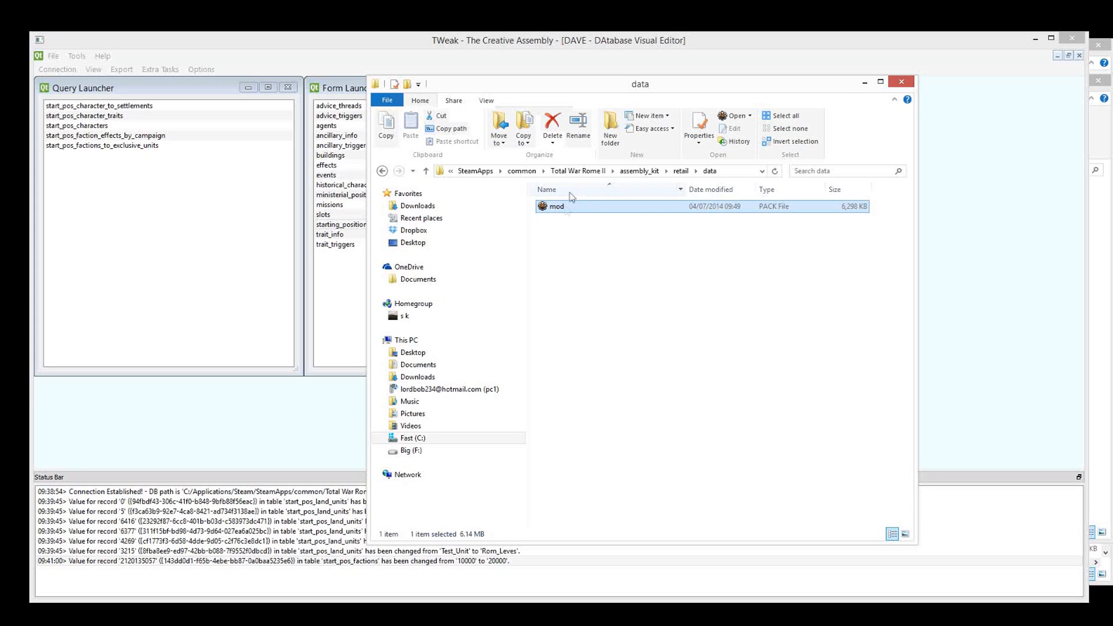
pyautogui.click(901, 82)
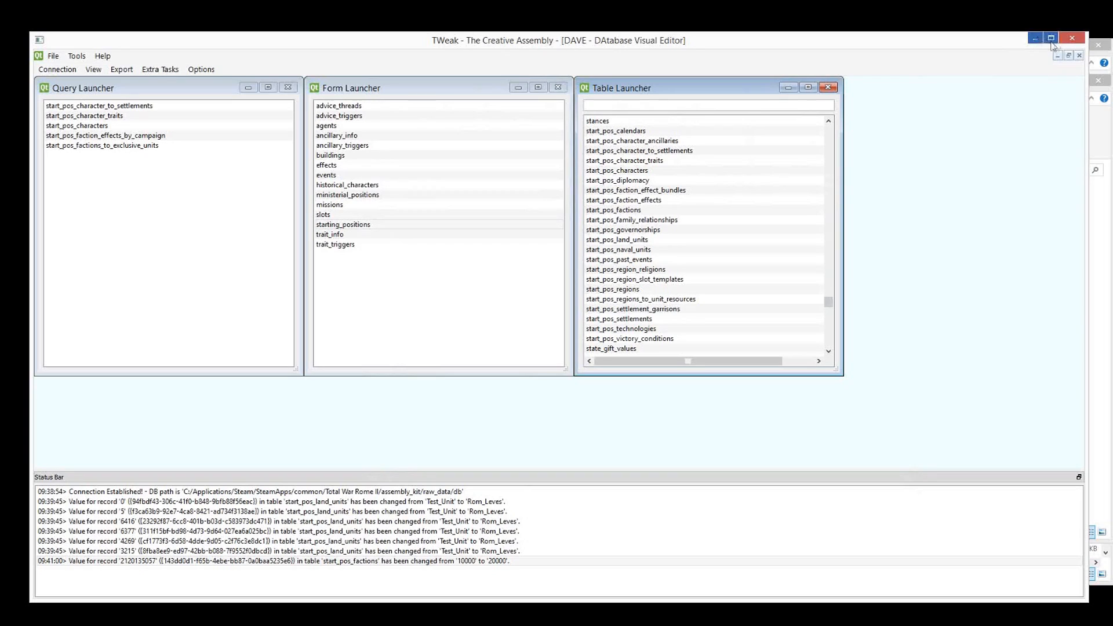
pyautogui.click(1071, 39)
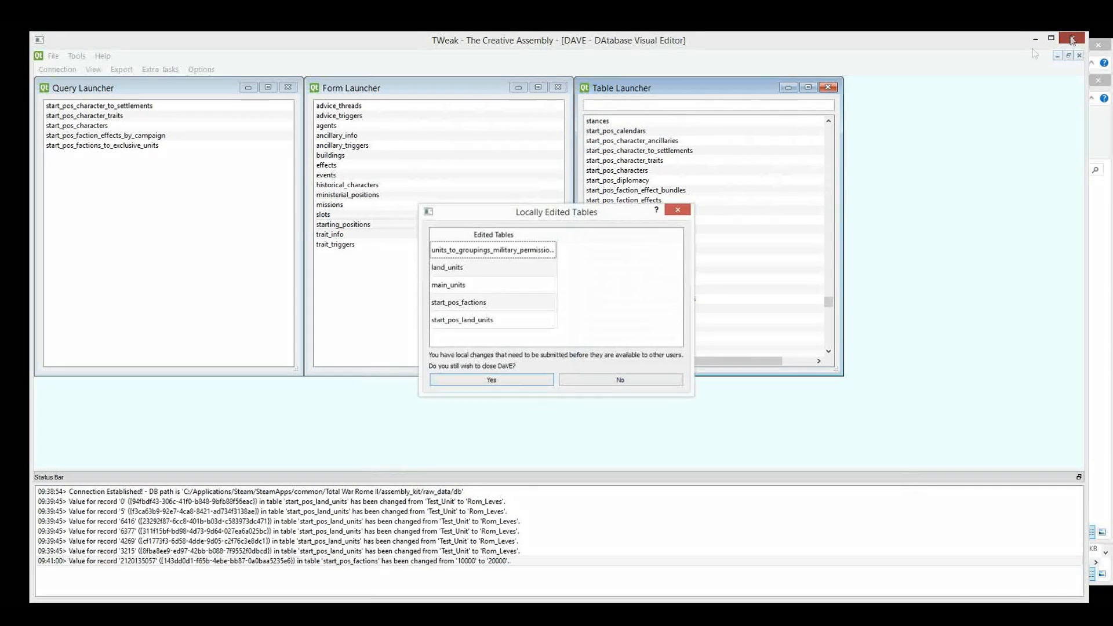
pyautogui.click(534, 380)
# - Launch PackFileManager from the Modding\pfm3 folder in File Explorer, and return to the Tutorial folder
pyautogui.moveTo(897, 82); pyautogui.dragTo(377, 77)
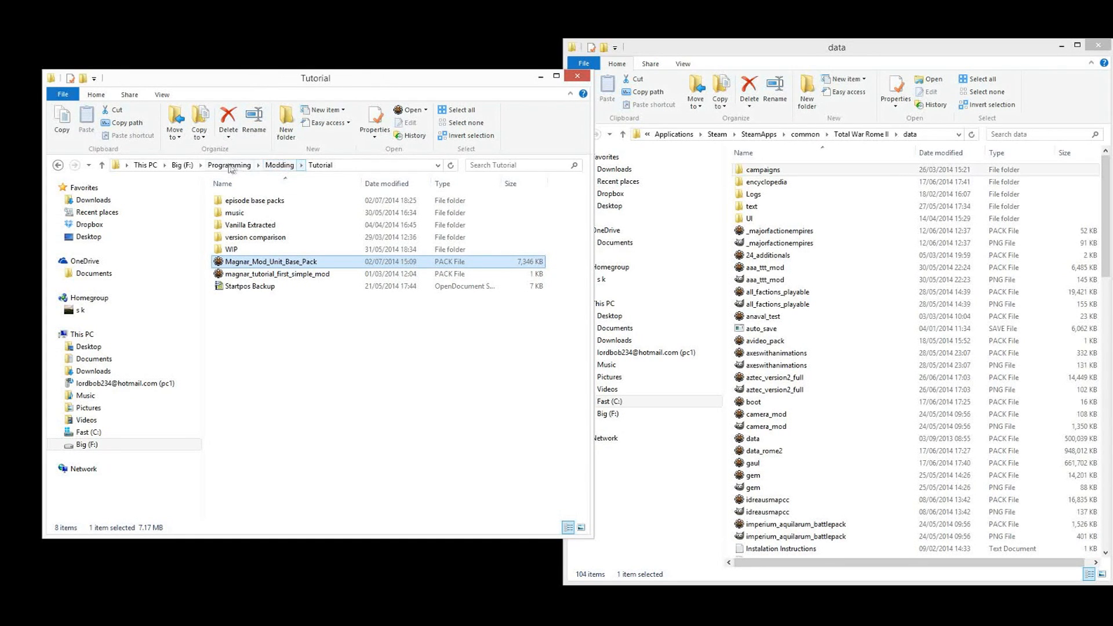
pyautogui.click(279, 165)
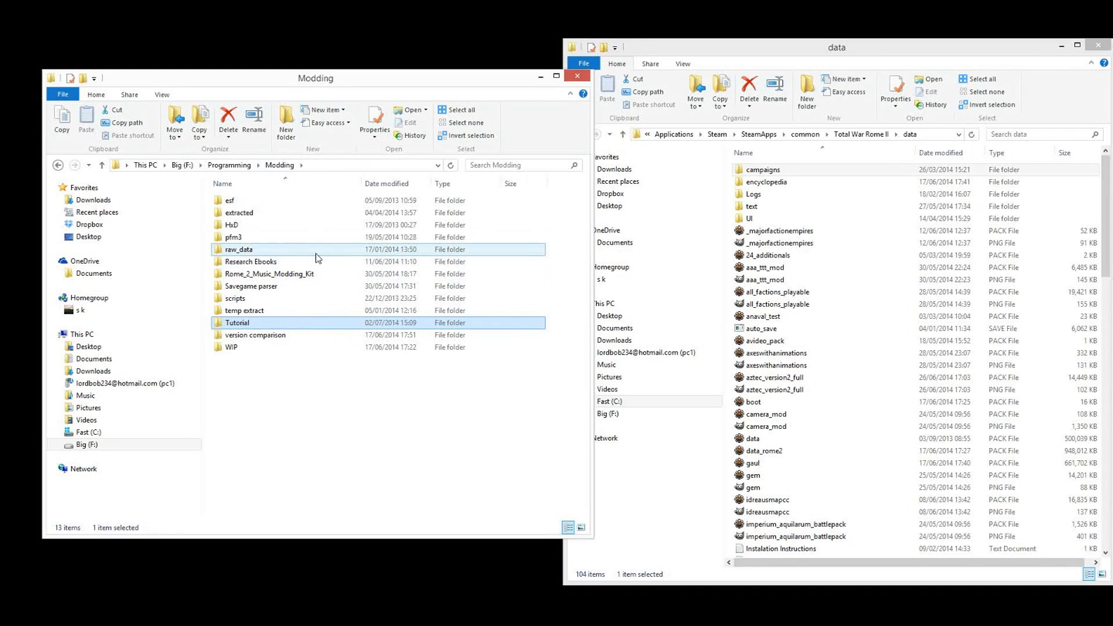
pyautogui.doubleClick(302, 237)
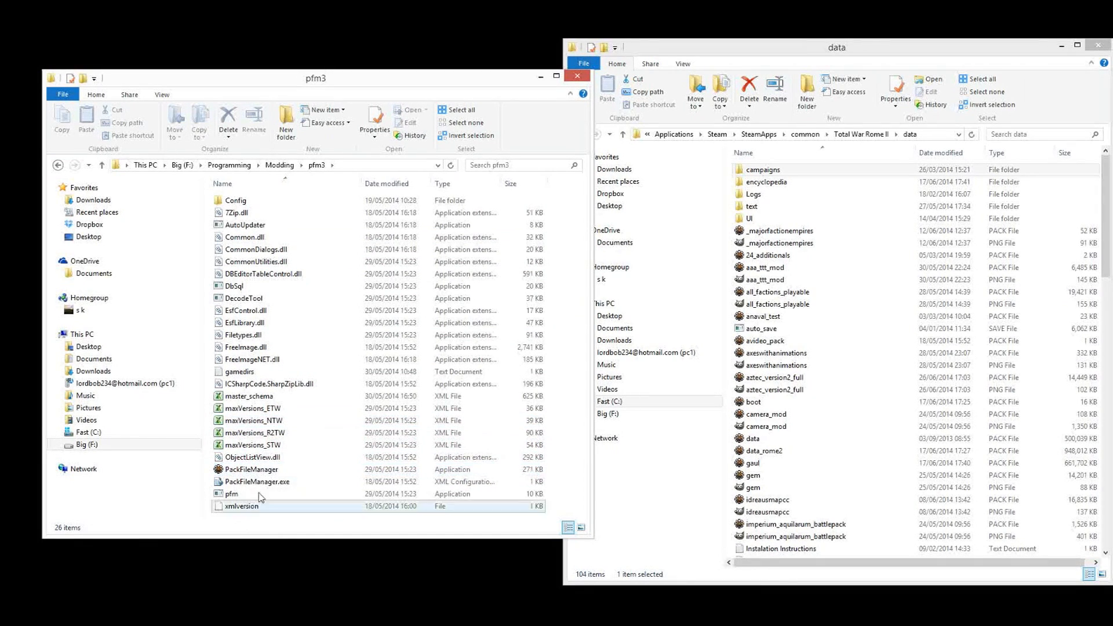
pyautogui.click(276, 471)
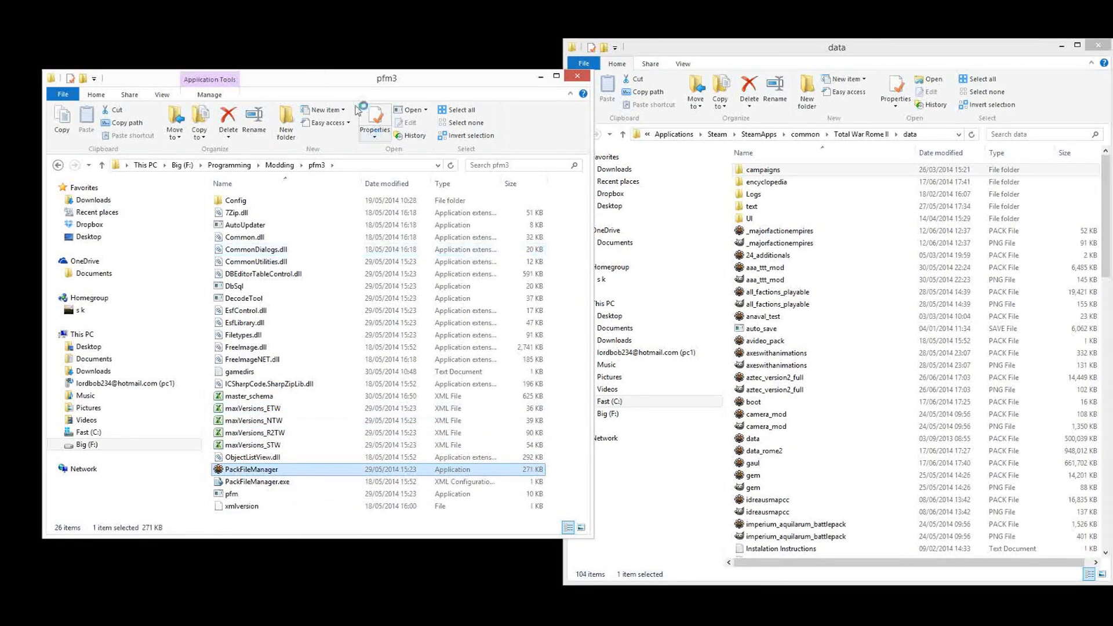
pyautogui.click(274, 168)
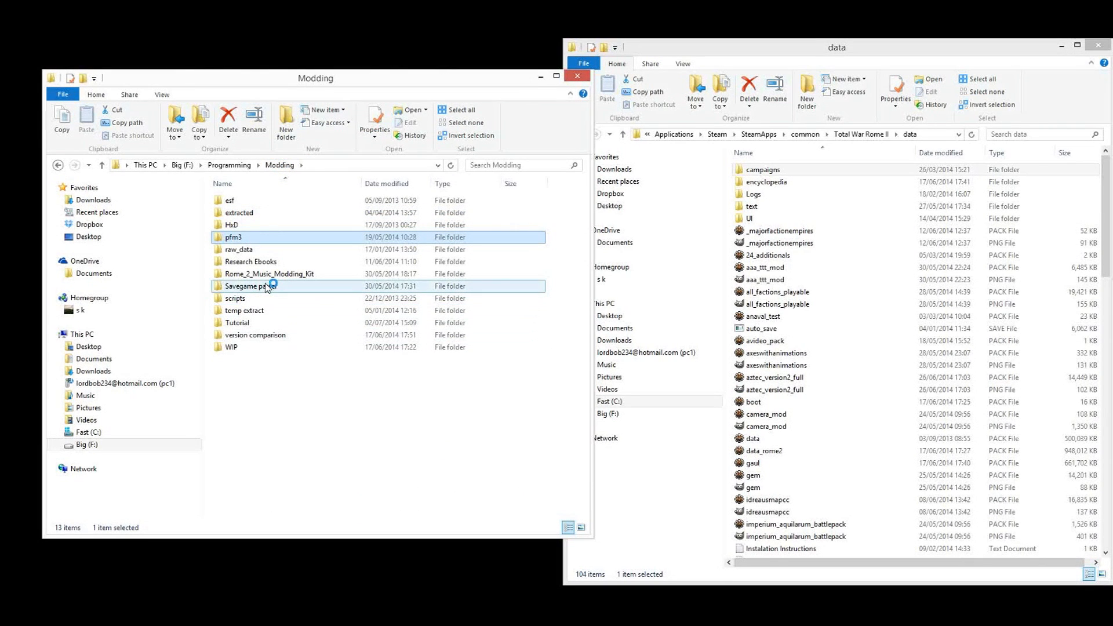
pyautogui.doubleClick(249, 323)
# - Create a new empty pack file in Pack File Manager
pyautogui.click(753, 292)
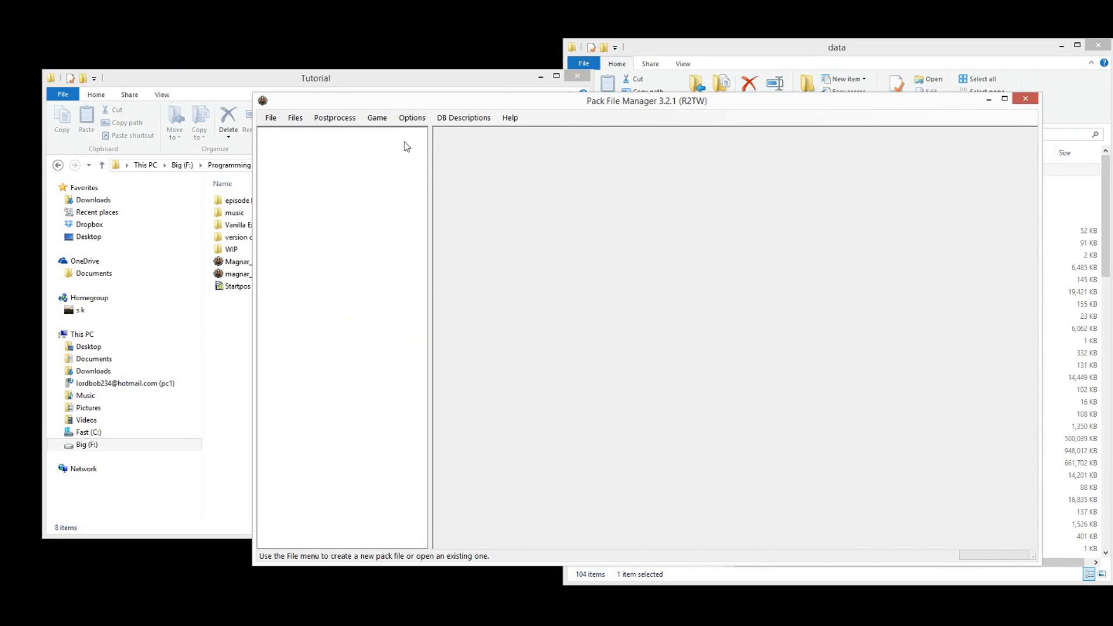
pyautogui.click(270, 118)
pyautogui.click(285, 133)
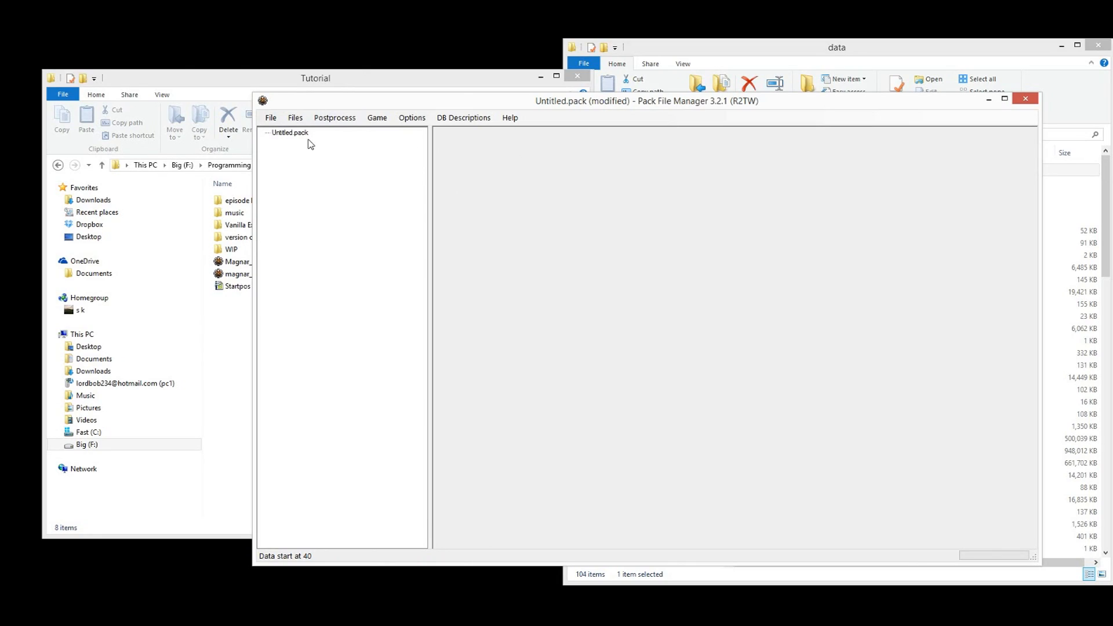
# - Open campaigns\main_rome in the Total War Rome II data folder window, and place the Pack File Manager window beside it
pyautogui.moveTo(954, 58); pyautogui.dragTo(438, 100)
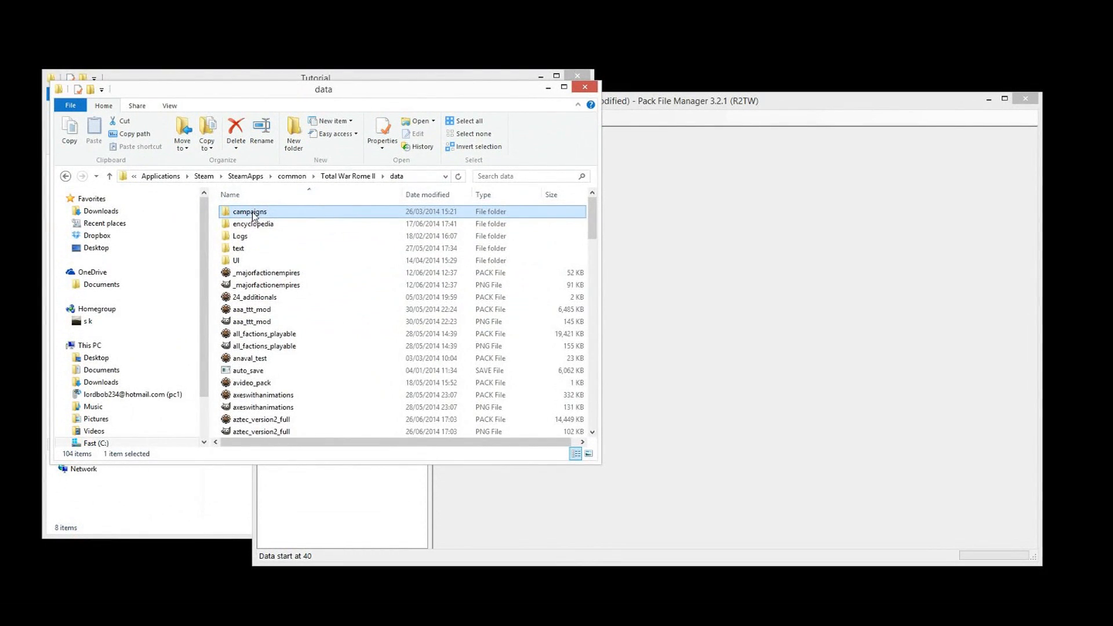
pyautogui.doubleClick(252, 214)
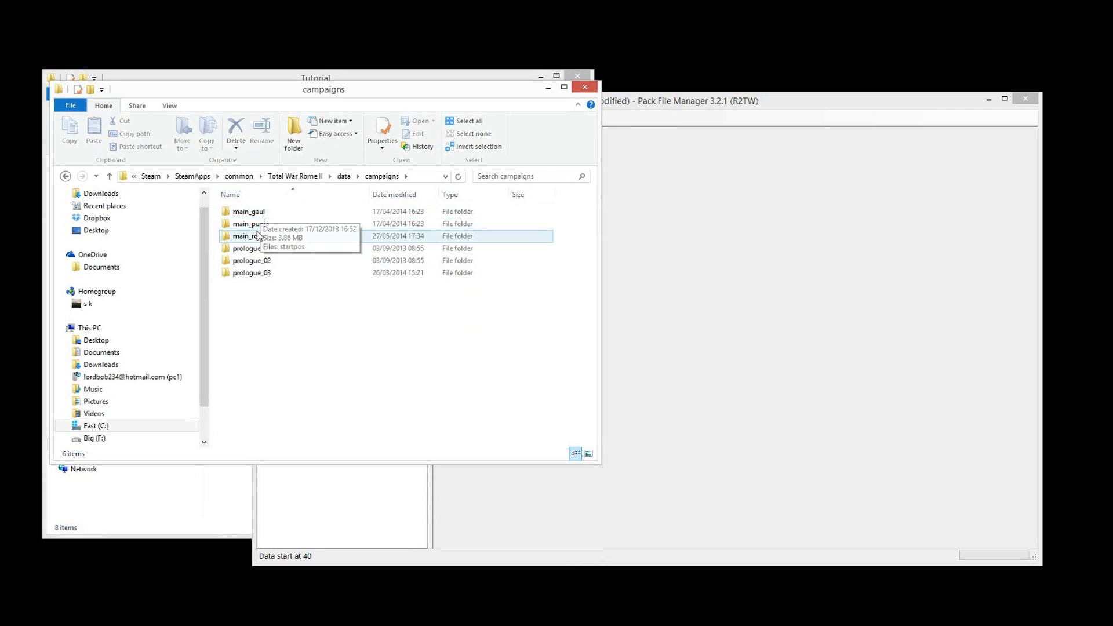
pyautogui.doubleClick(257, 237)
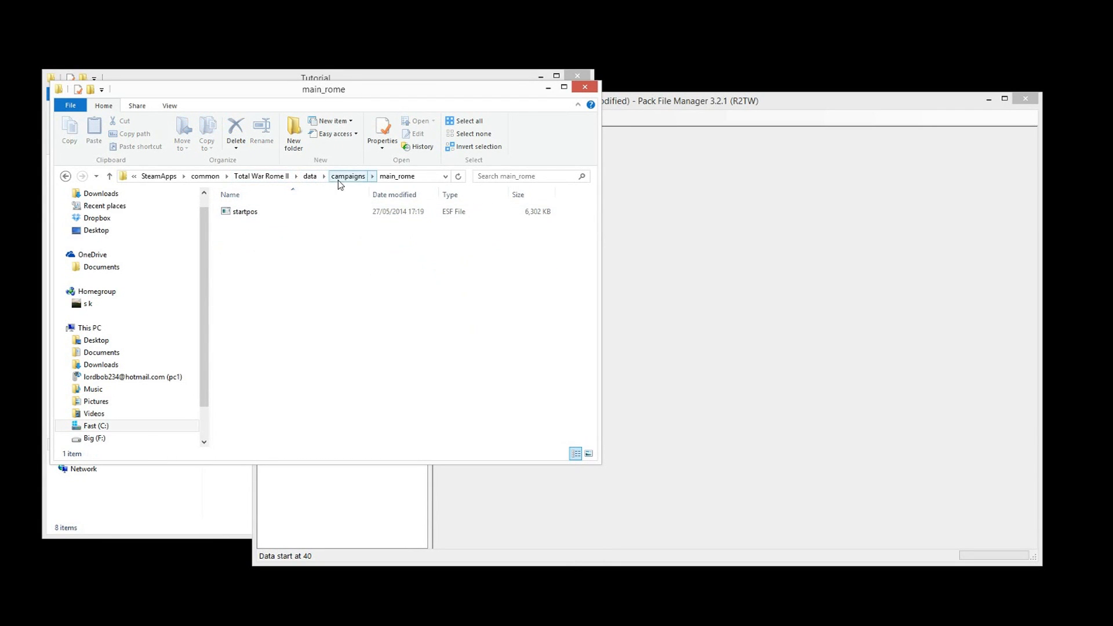
pyautogui.moveTo(632, 107); pyautogui.dragTo(397, 72)
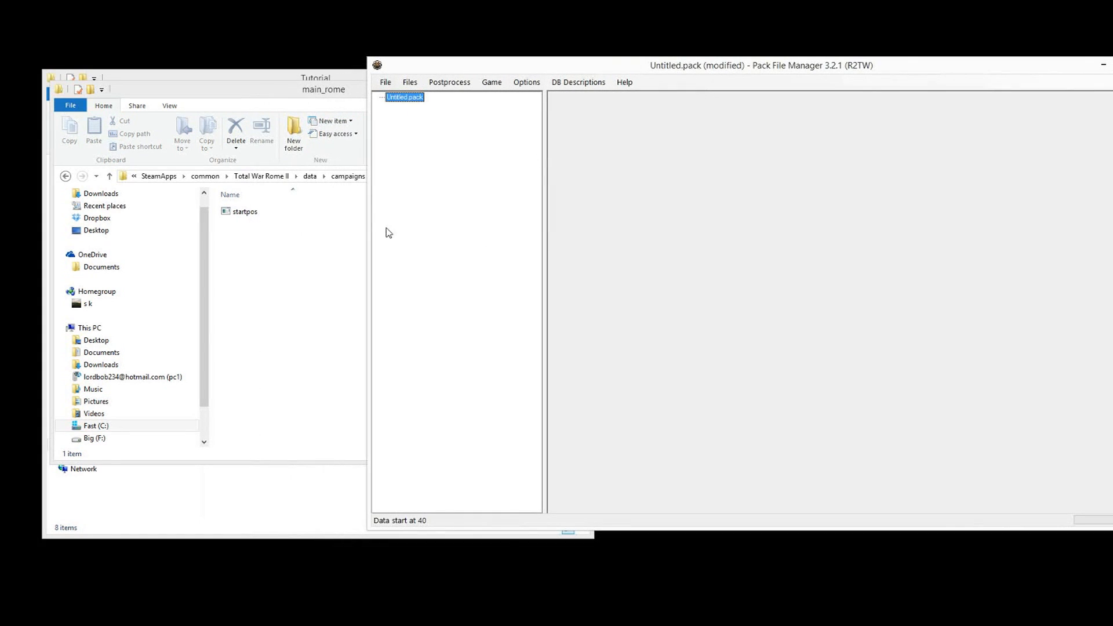
# - Uncover the main_rome folder window, and add an empty directory named campaigns to Untitled.pack
pyautogui.moveTo(368, 227); pyautogui.dragTo(492, 238)
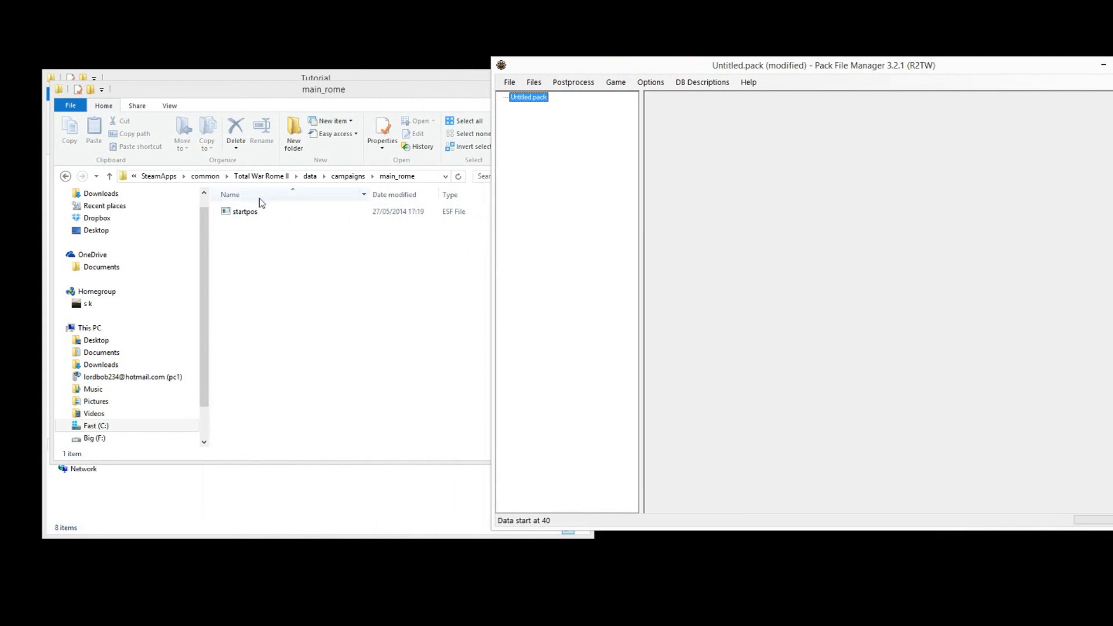
pyautogui.click(249, 218)
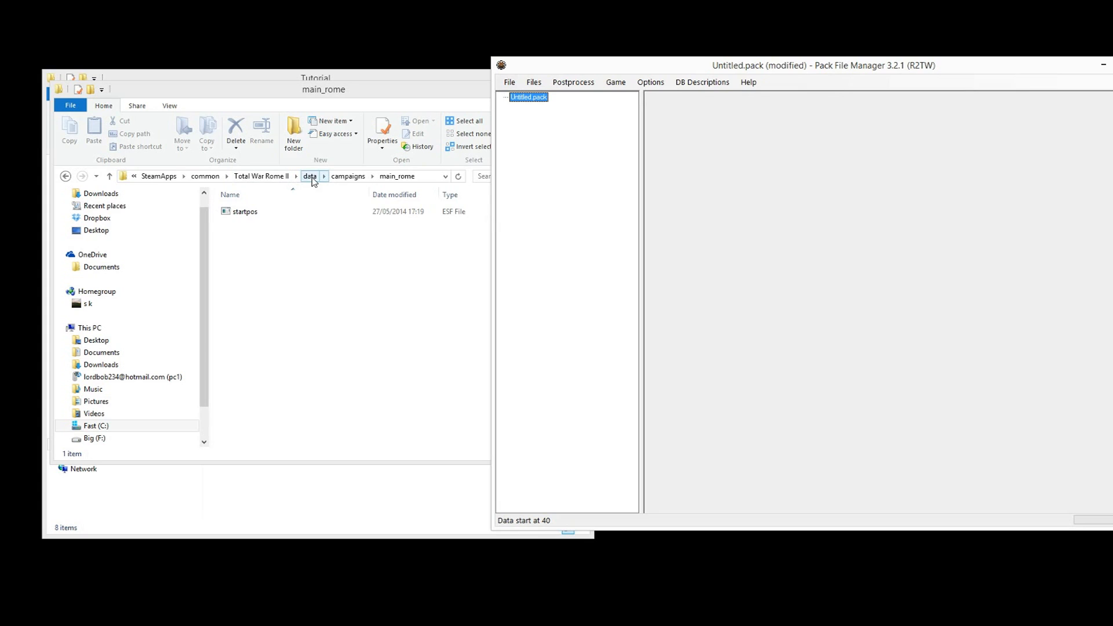
pyautogui.rightClick(540, 99)
pyautogui.moveTo(582, 106)
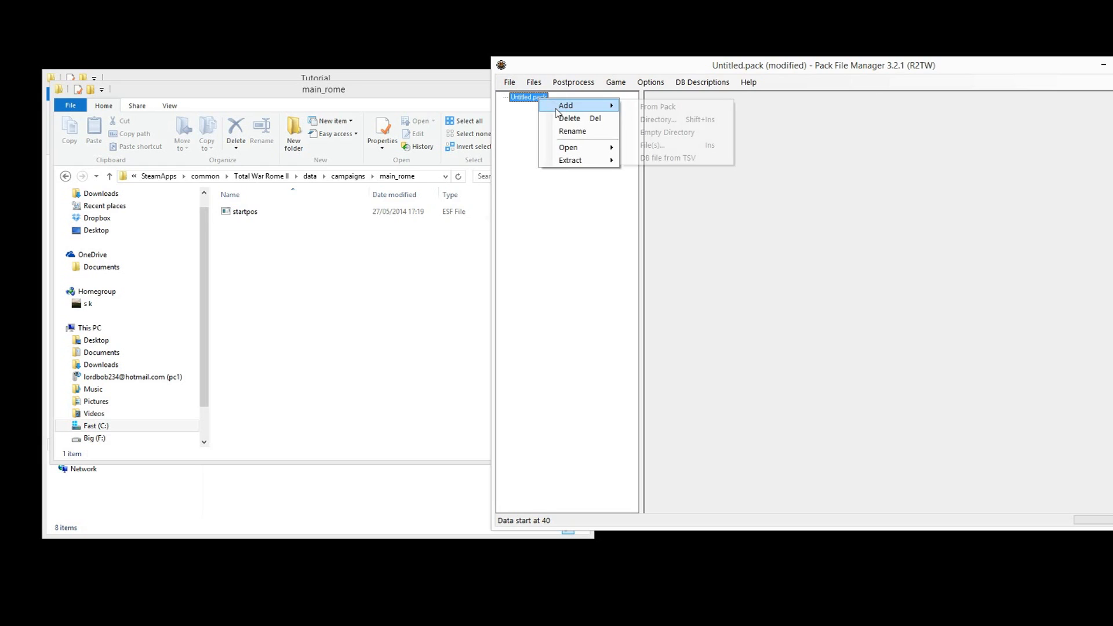
pyautogui.click(676, 133)
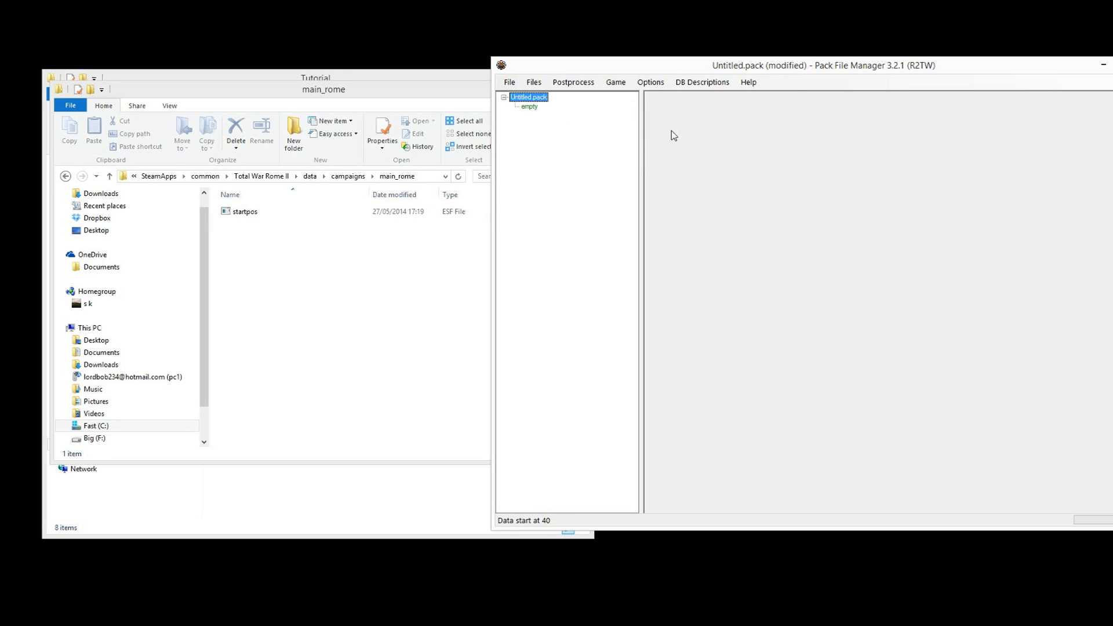
pyautogui.click(529, 108)
pyautogui.rightClick(531, 109)
pyautogui.click(571, 143)
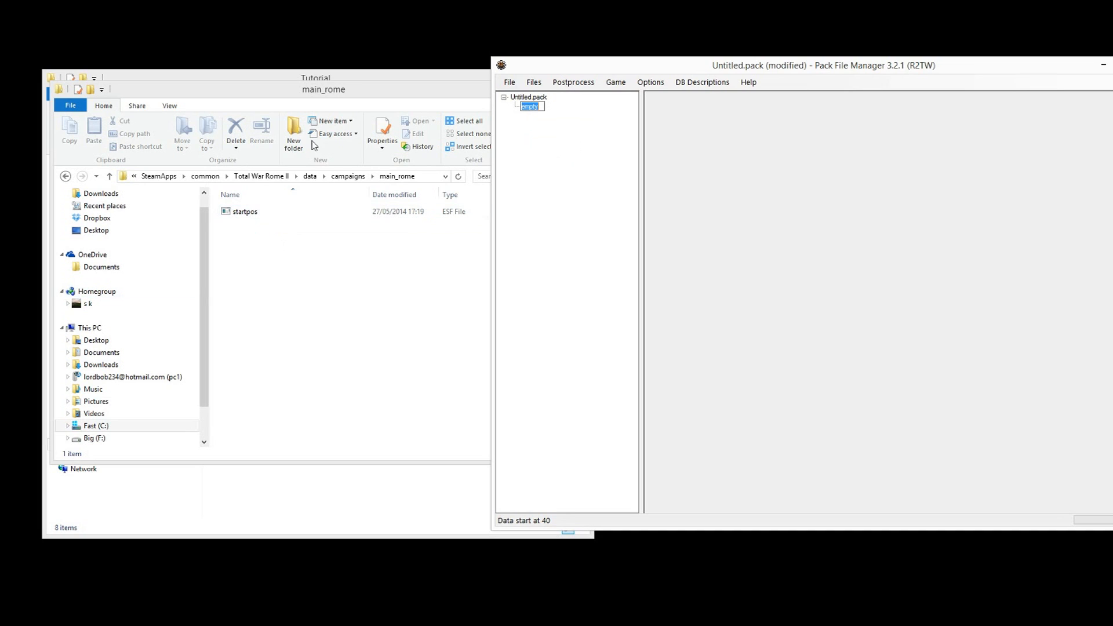
pyautogui.write('campaigns')
pyautogui.press('Return')
# - Add an empty subdirectory named main_rome inside the pack's campaigns directory
pyautogui.rightClick(535, 110)
pyautogui.click(625, 144)
pyautogui.write('main_rome')
pyautogui.press('Escape')
# - Add the startpos file from Total War Rome II\data\campaigns\main_rome to the pack's main_rome directory
pyautogui.rightClick(547, 119)
pyautogui.moveTo(614, 124)
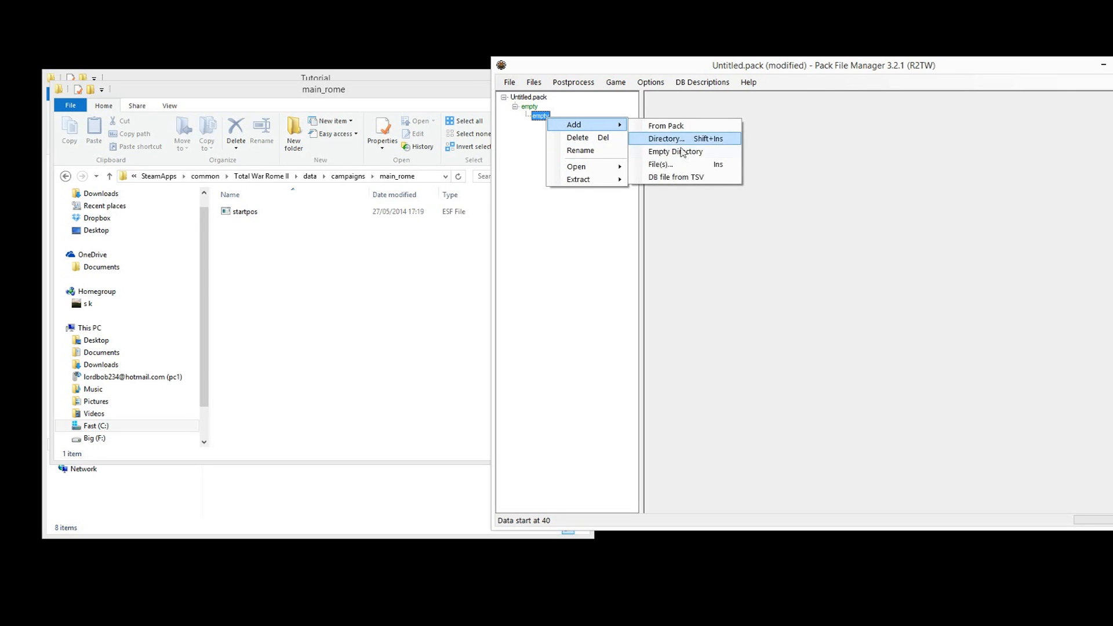
pyautogui.click(660, 164)
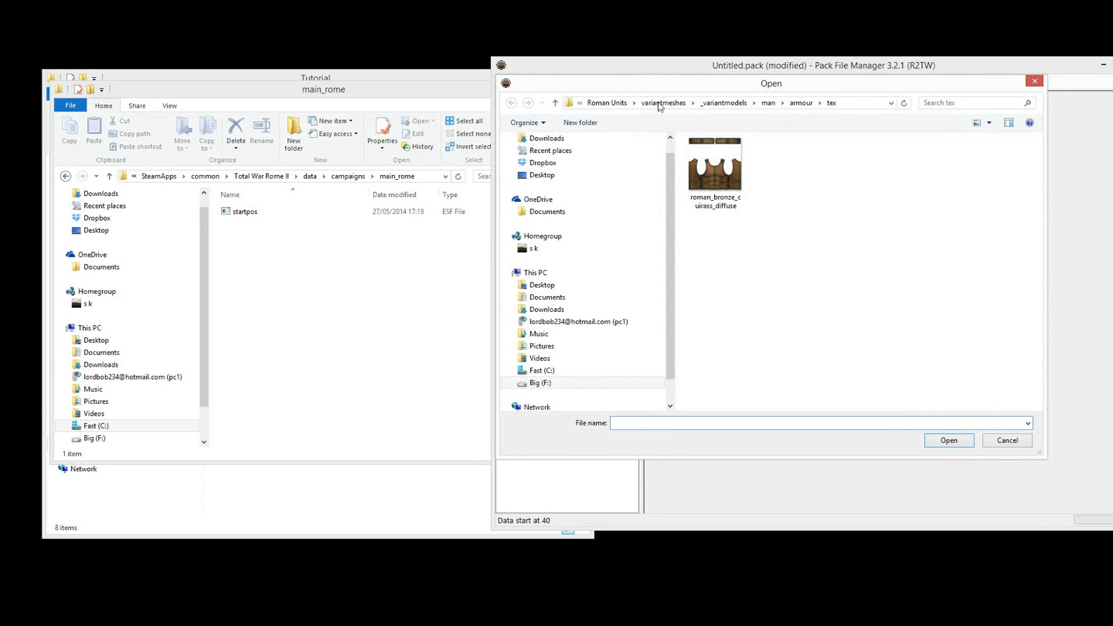
pyautogui.click(541, 370)
pyautogui.doubleClick(718, 156)
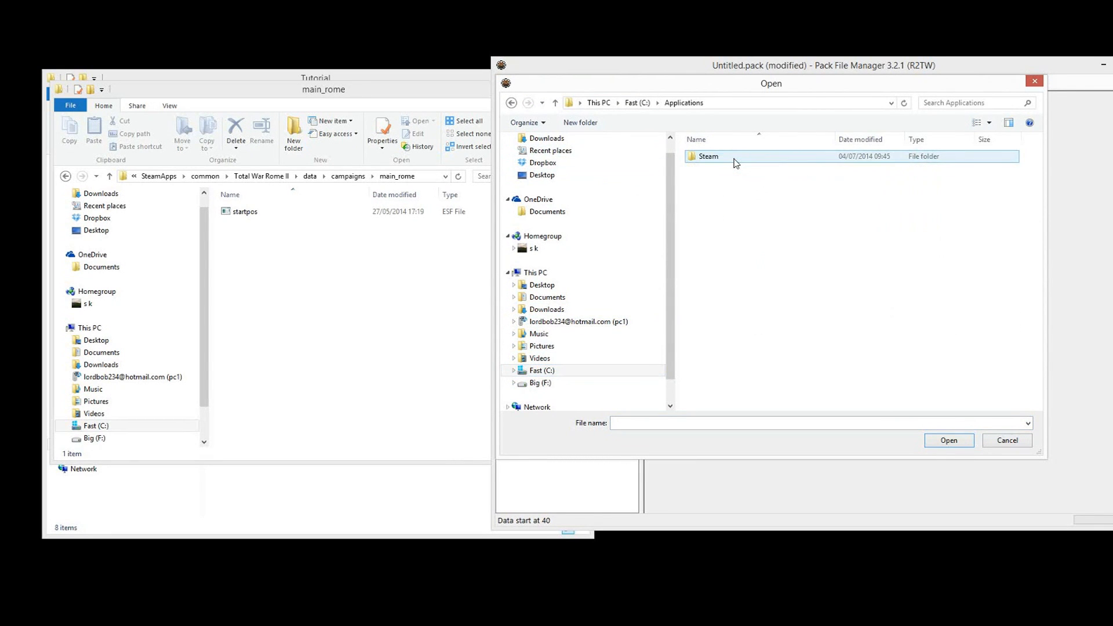
pyautogui.doubleClick(731, 157)
pyautogui.doubleClick(716, 389)
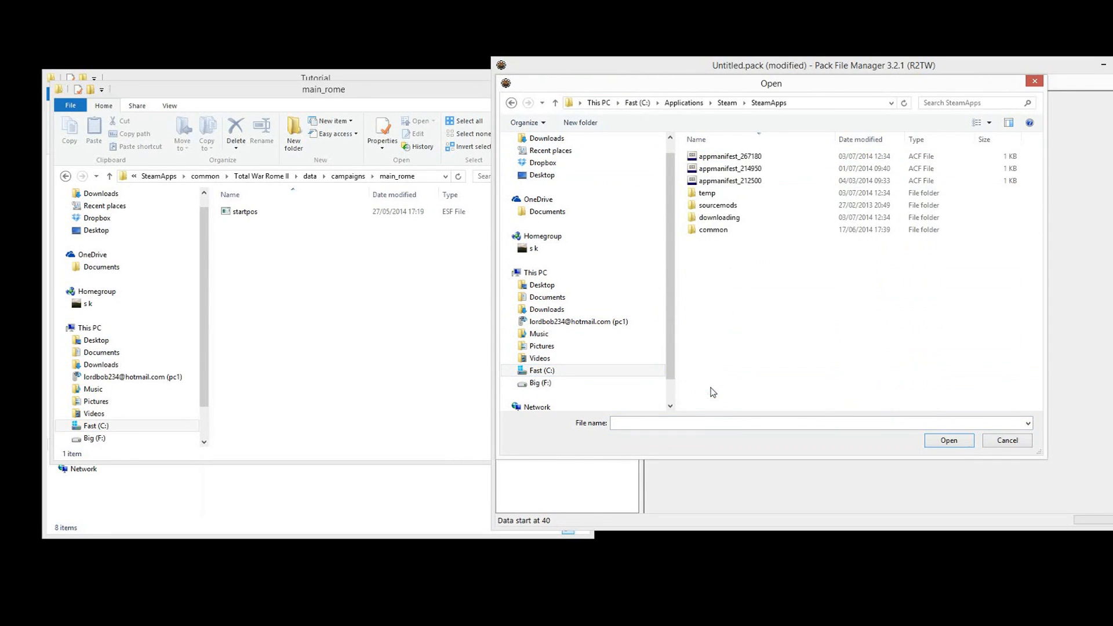
pyautogui.doubleClick(709, 228)
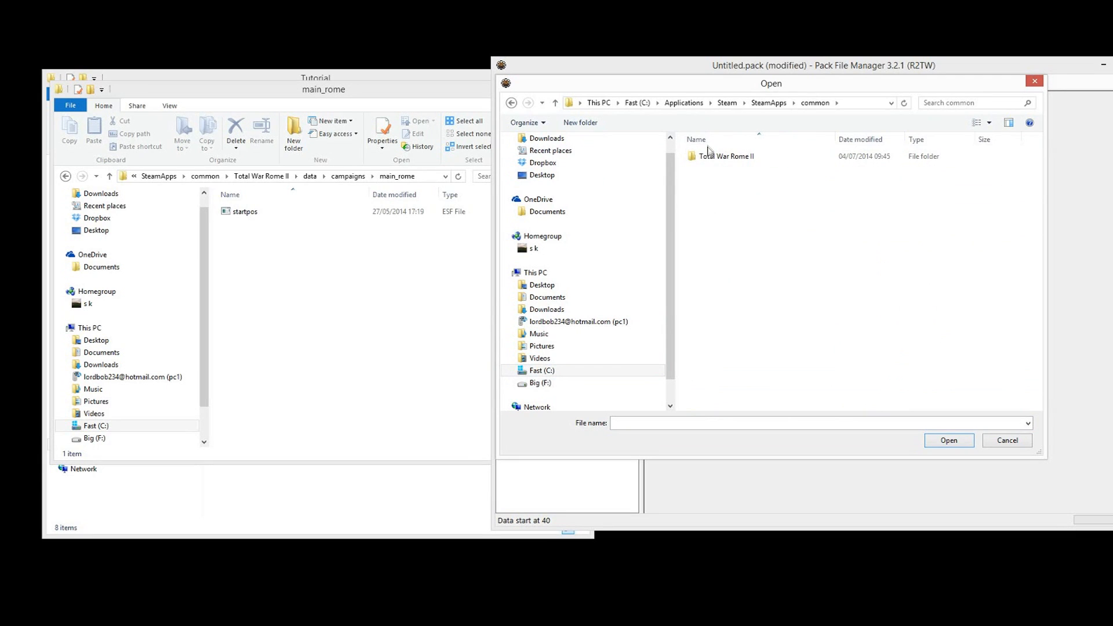
pyautogui.click(708, 157)
pyautogui.doubleClick(707, 157)
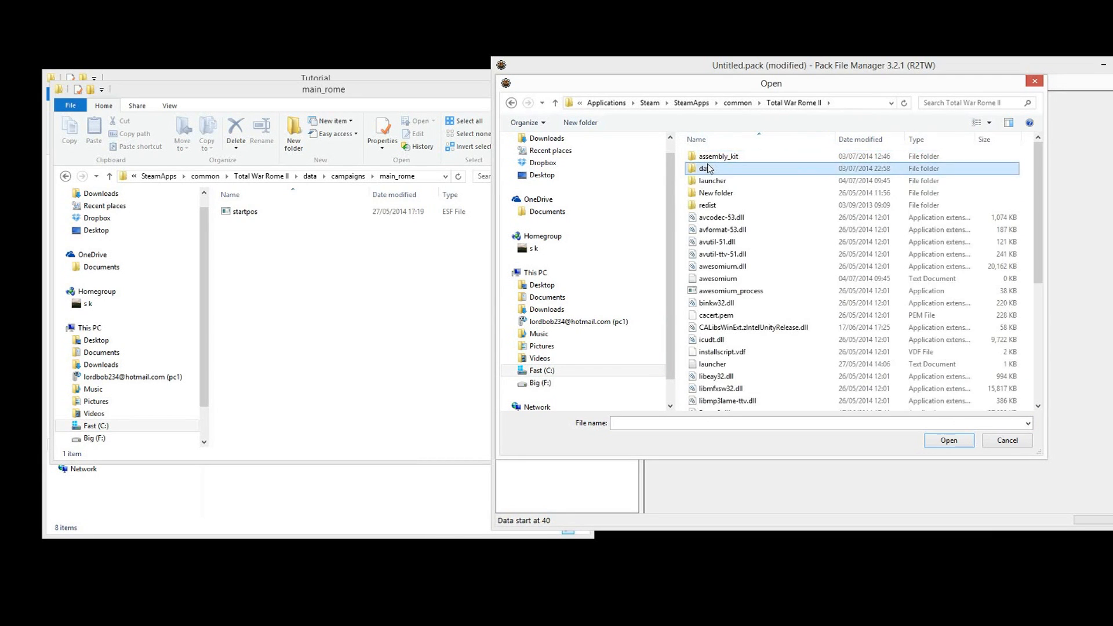
pyautogui.doubleClick(710, 168)
pyautogui.doubleClick(712, 157)
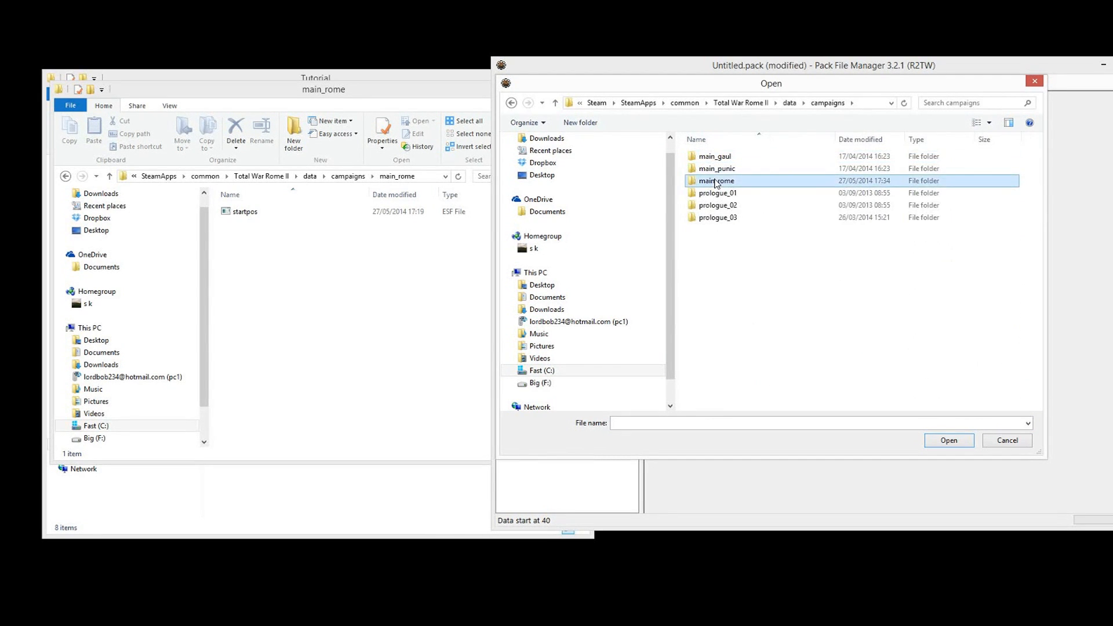
pyautogui.doubleClick(712, 181)
pyautogui.click(705, 158)
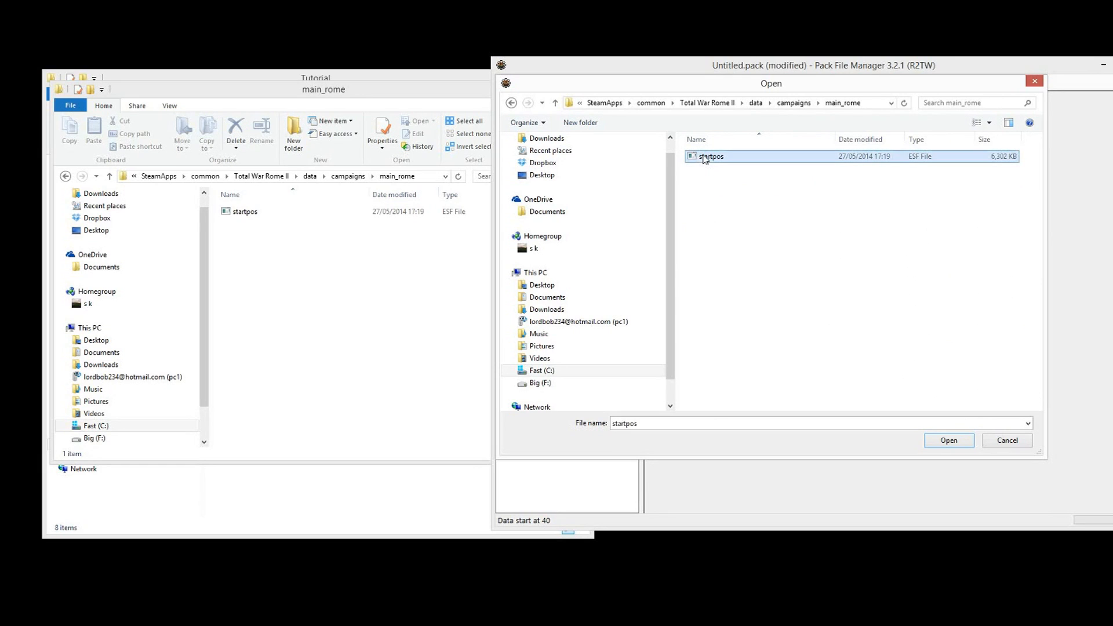
pyautogui.click(955, 441)
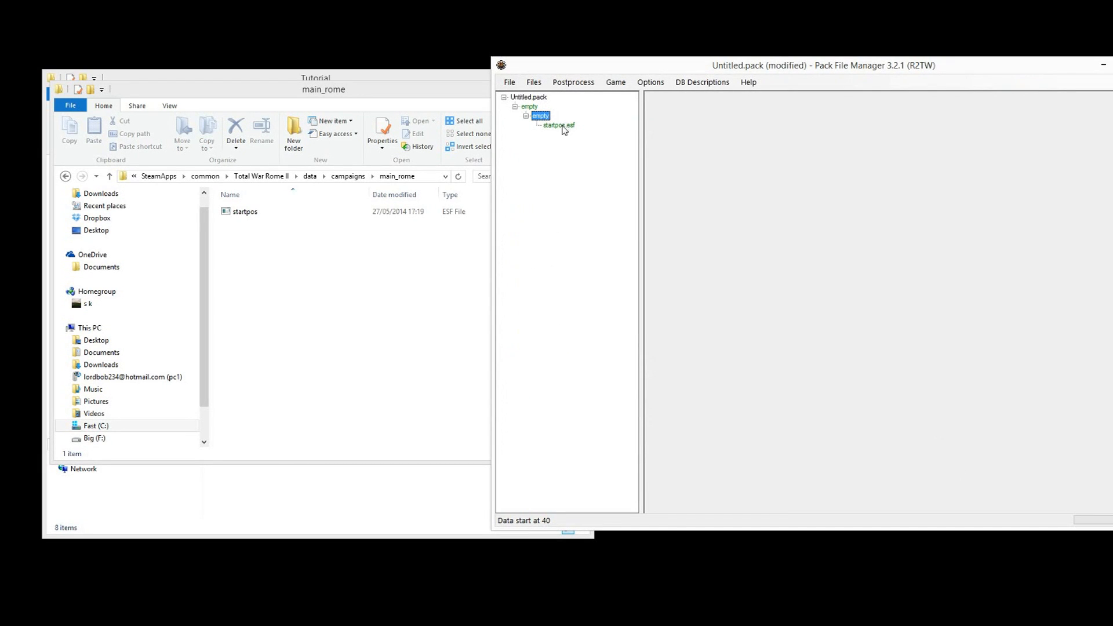
# - Save the pack as startpos_introduction in the Programming\Modding\Tutorial folder on drive F:
pyautogui.hotkey('ctrl', 's')
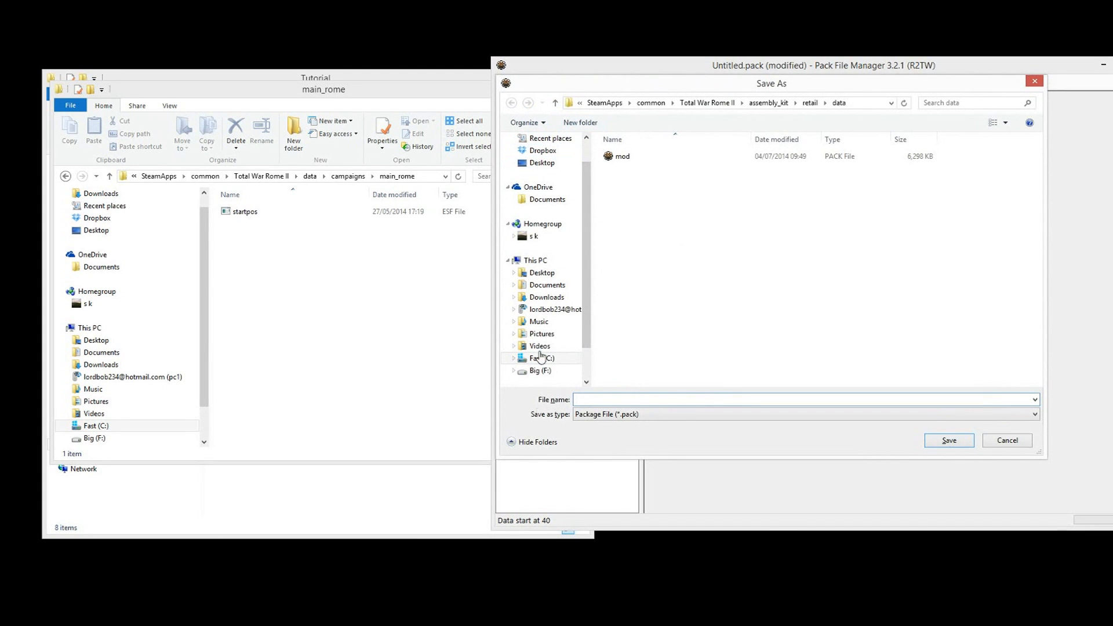
pyautogui.click(537, 369)
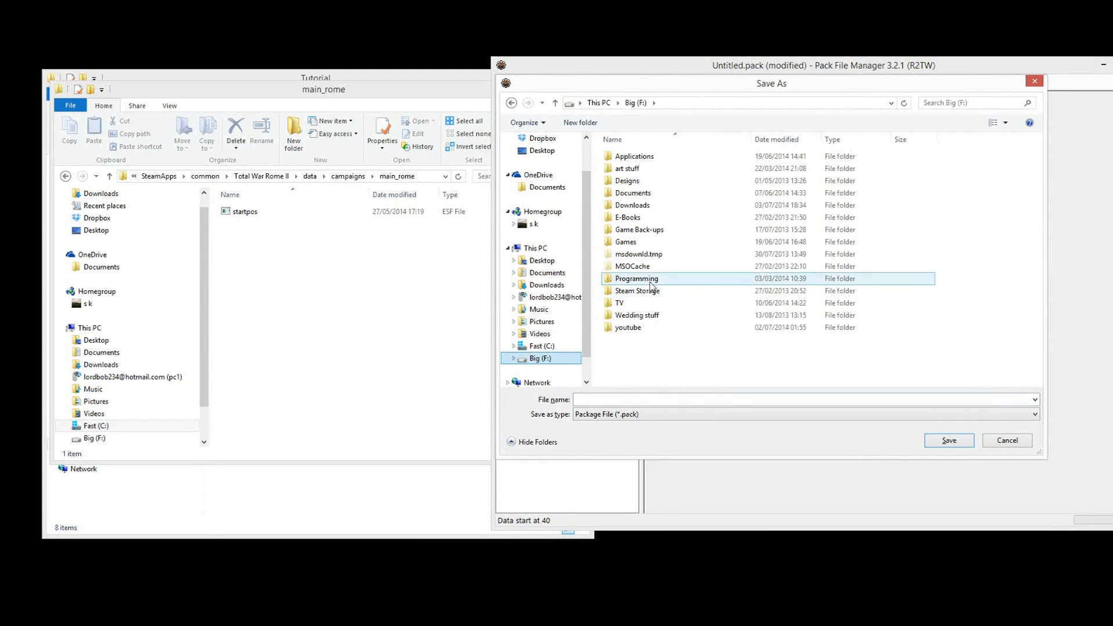
pyautogui.doubleClick(643, 278)
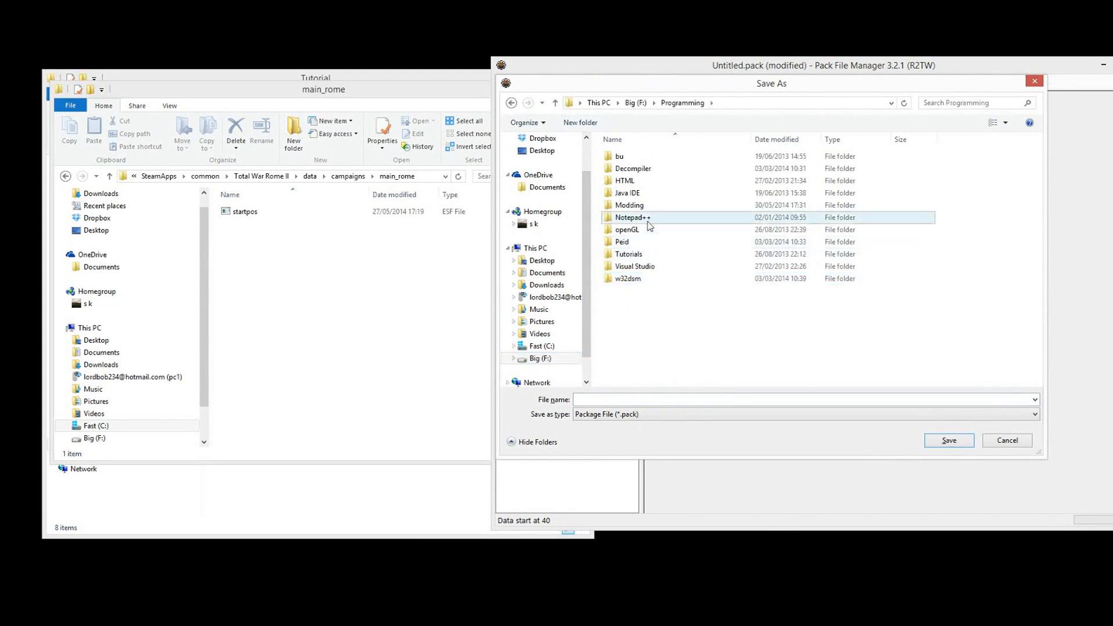
pyautogui.doubleClick(636, 205)
pyautogui.doubleClick(633, 292)
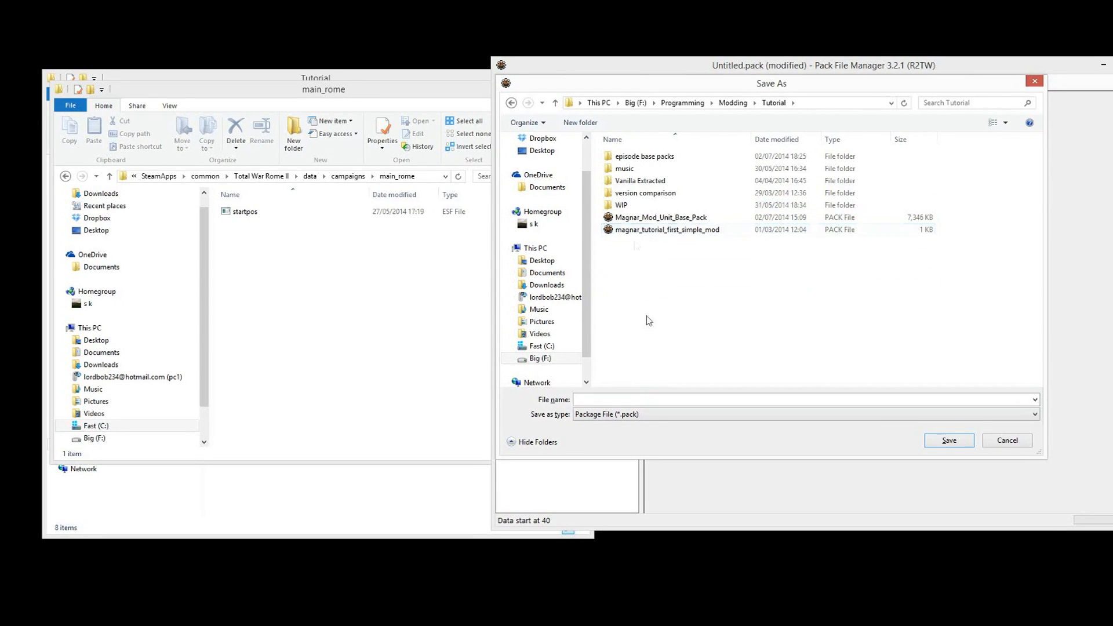
pyautogui.write('st')
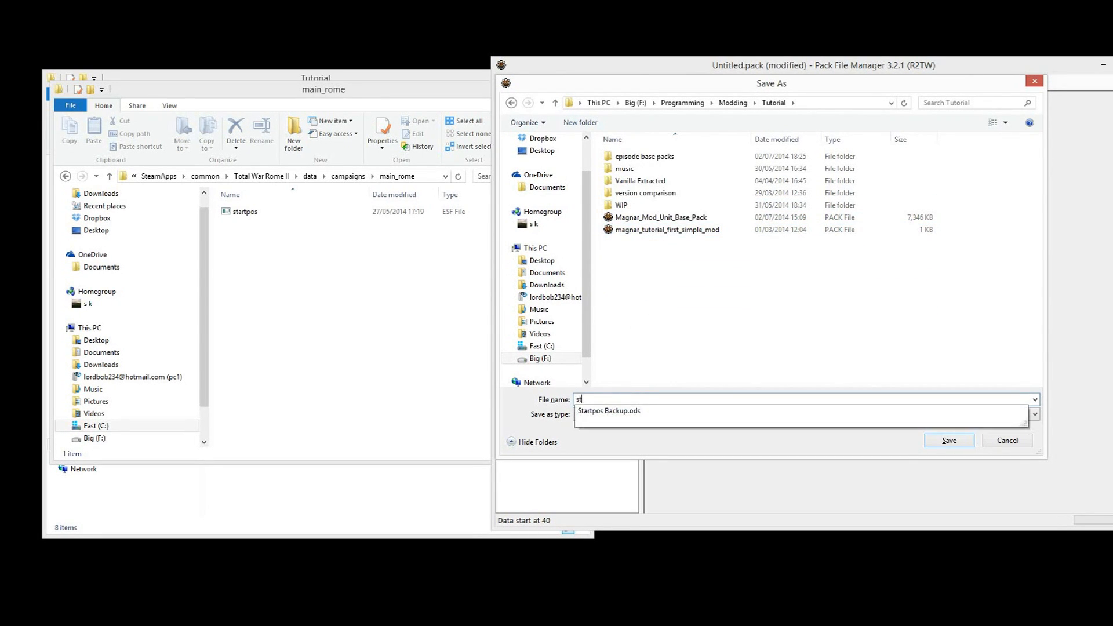
pyautogui.write('artpos_introd')
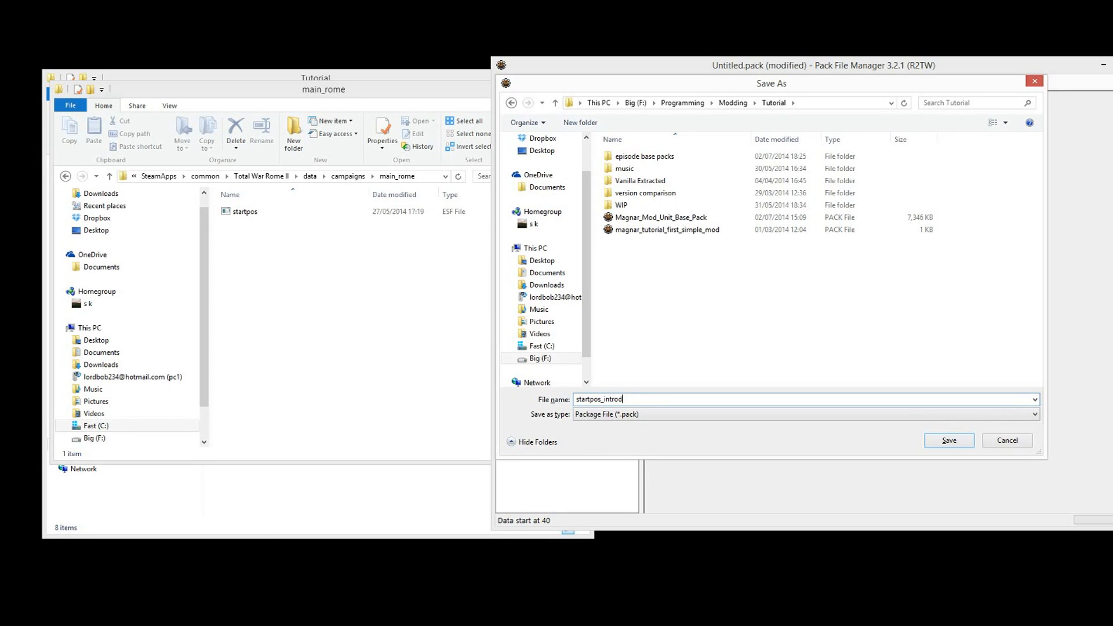
pyautogui.write('uction')
pyautogui.click(947, 444)
# - Select startpos_introduction in the Tutorial folder window, then return to Pack File Manager and reposition its window
pyautogui.moveTo(752, 63); pyautogui.dragTo(675, 54)
pyautogui.click(174, 500)
pyautogui.click(255, 299)
pyautogui.click(641, 240)
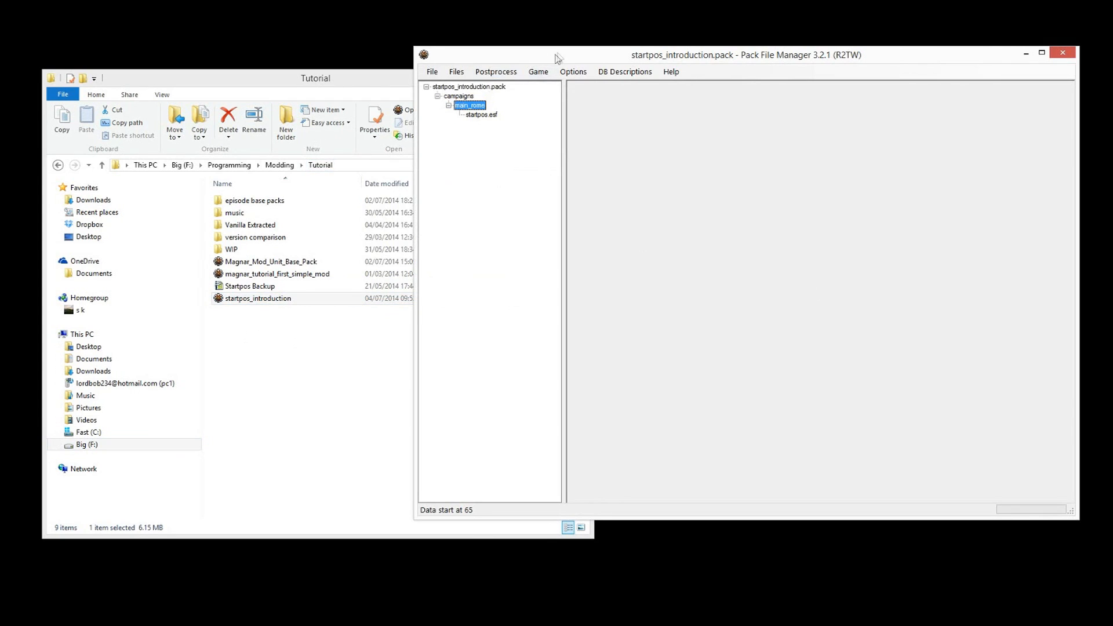
pyautogui.moveTo(555, 58); pyautogui.dragTo(325, 52)
# - Open startpos.esf and expand COMPRESSED_DATA, CAMPAIGN_ENV and CAMPAIGN_MODEL, widening the window and its tree to fit the entries
pyautogui.click(252, 109)
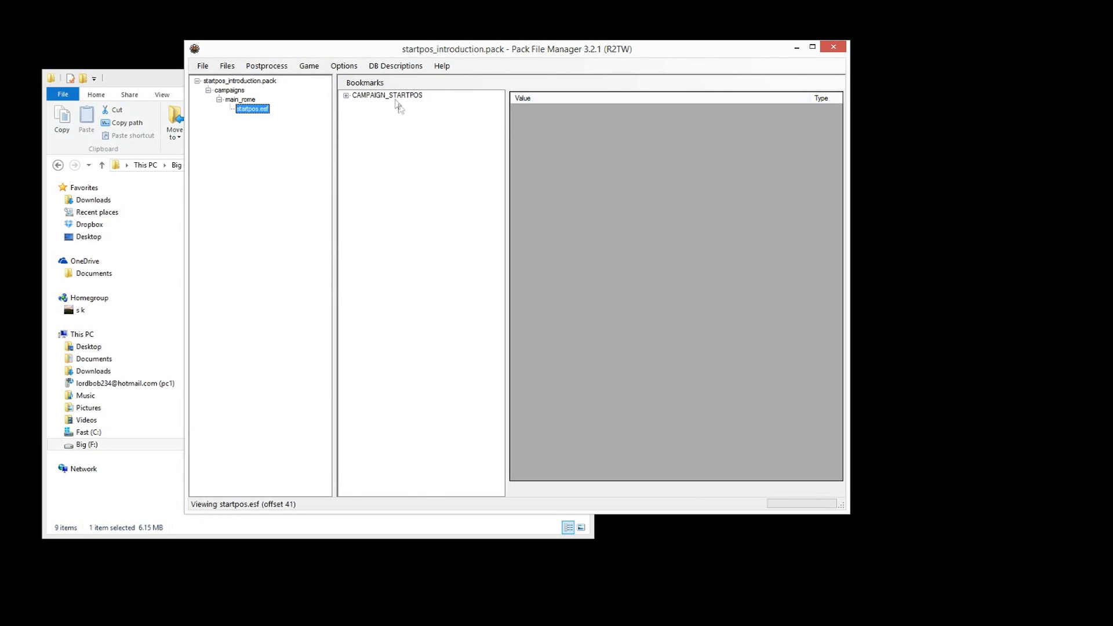
pyautogui.click(346, 95)
pyautogui.click(357, 123)
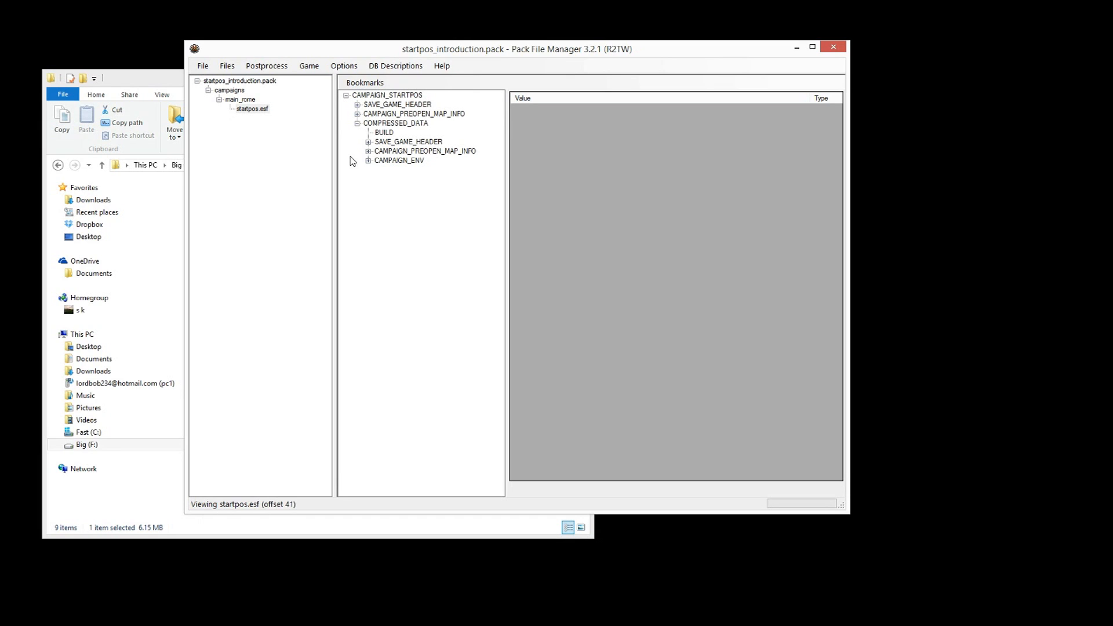
pyautogui.click(368, 160)
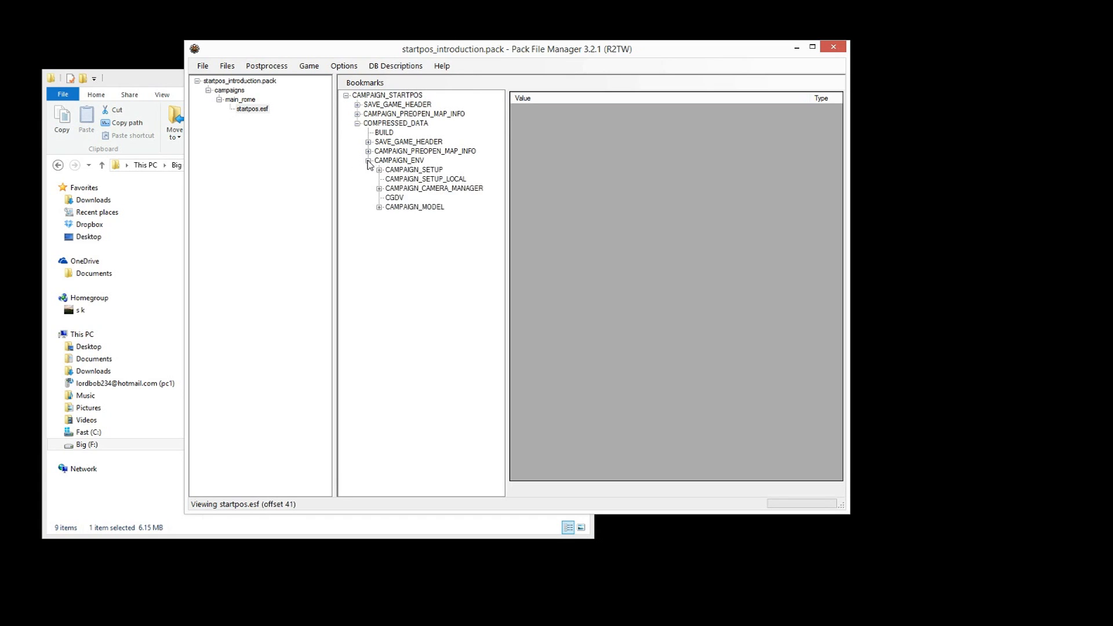
pyautogui.click(379, 208)
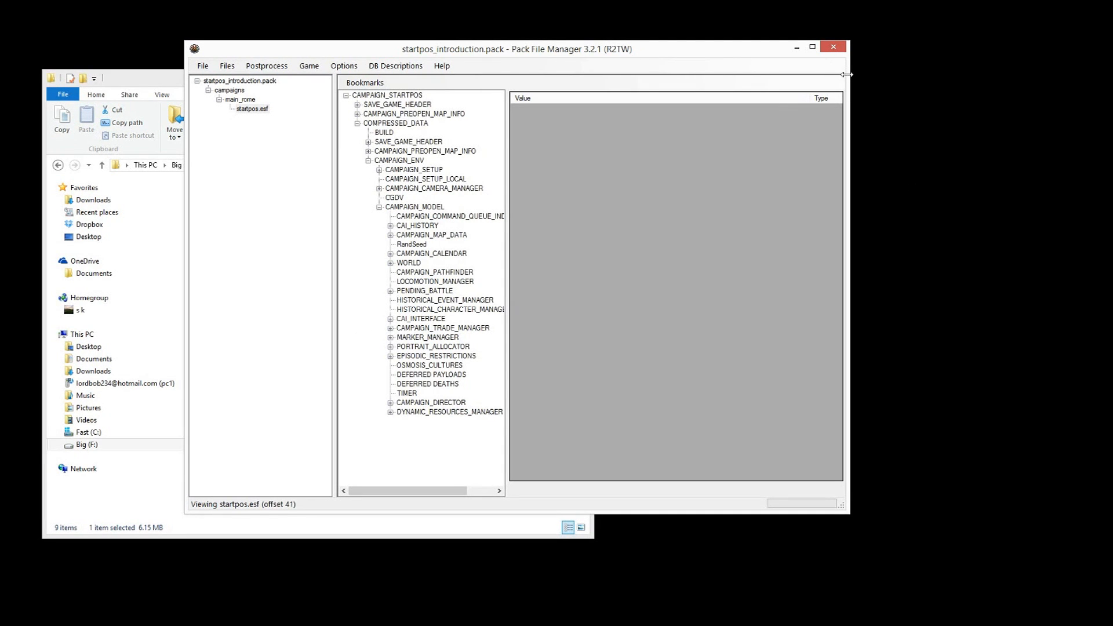
pyautogui.moveTo(849, 72); pyautogui.dragTo(1109, 81)
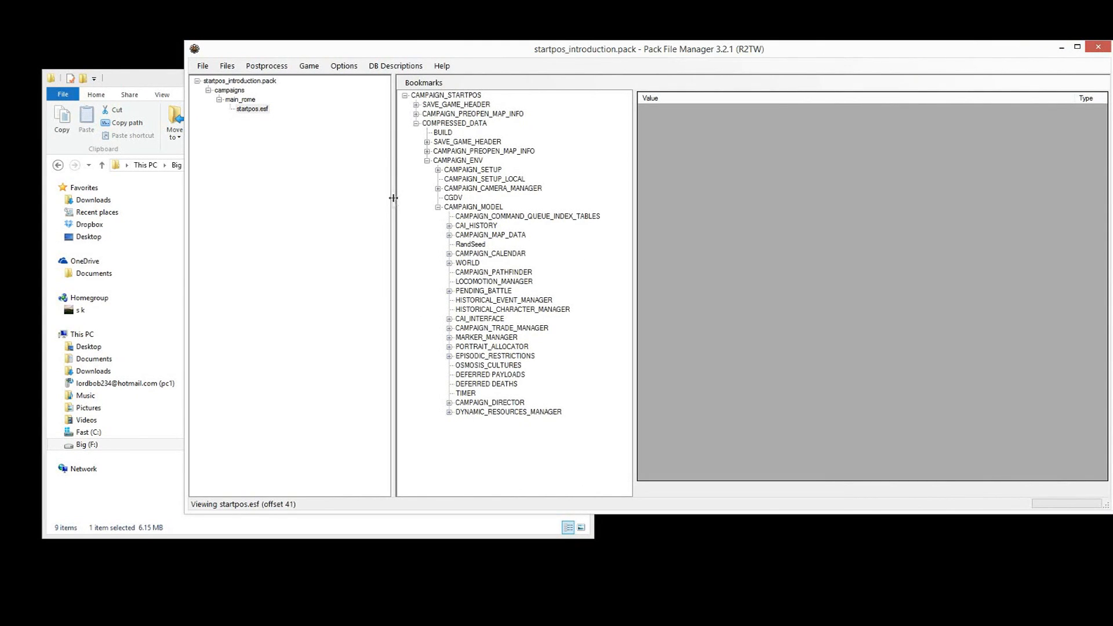
pyautogui.moveTo(394, 195); pyautogui.dragTo(316, 203)
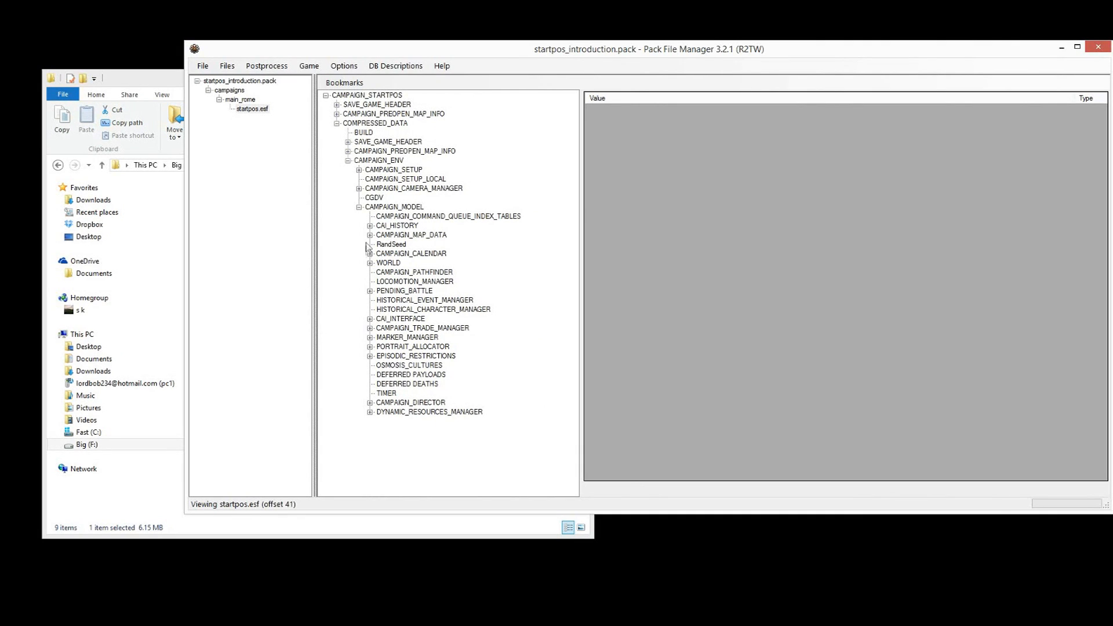
# - Expand WORLD, FACTION_ARRAY and the FACTION under FACTION_ARRAY - 0, and open its FACTION_ECONOMICS values
pyautogui.click(369, 262)
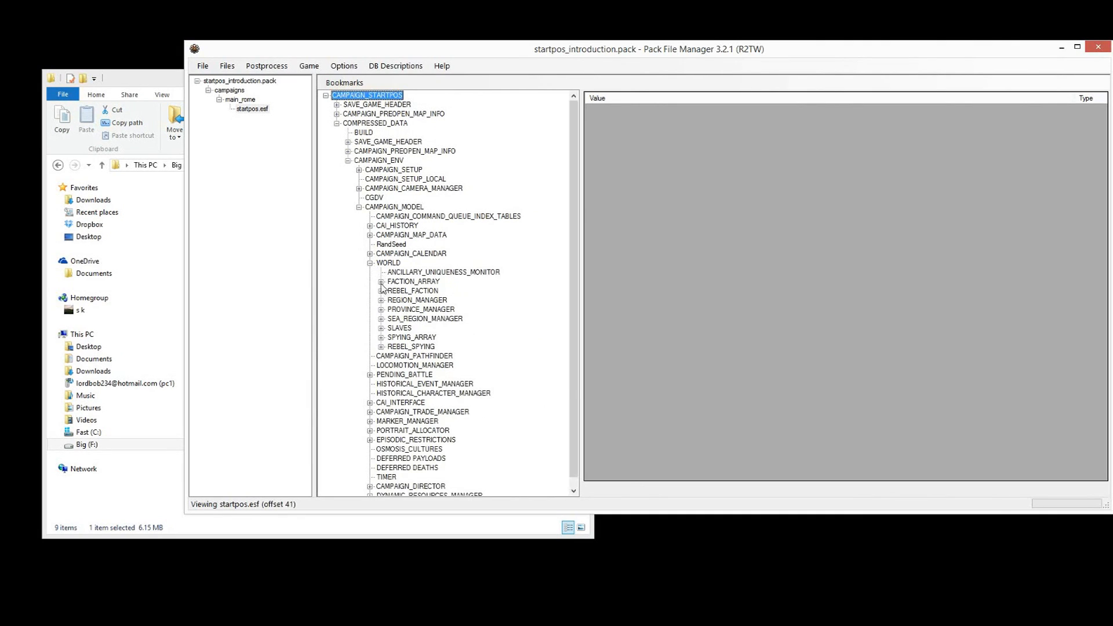
pyautogui.click(380, 282)
pyautogui.click(393, 104)
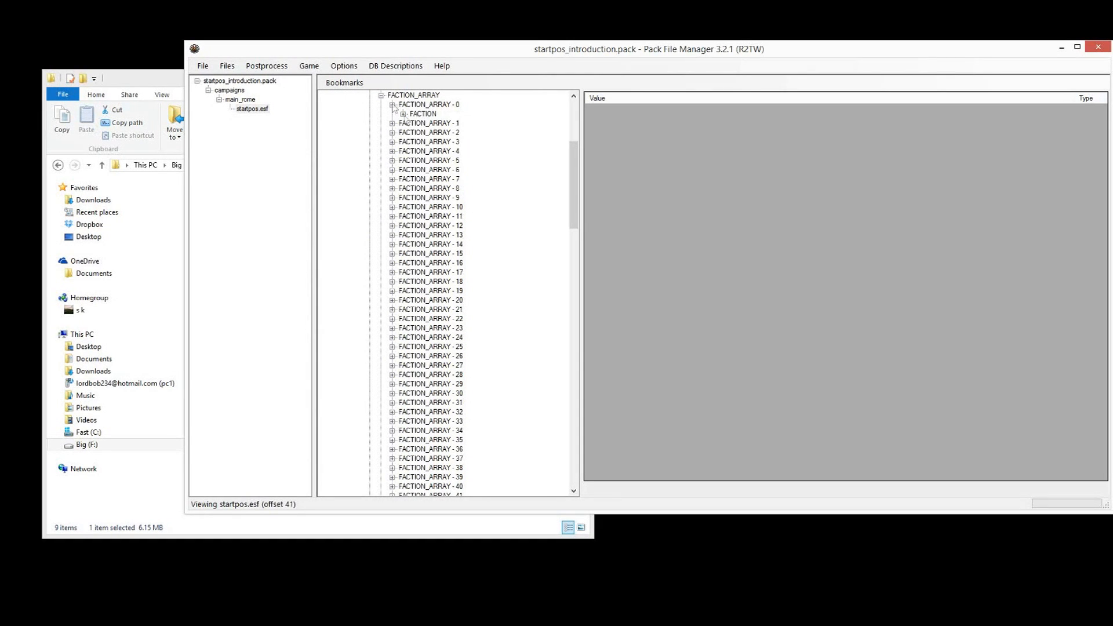
pyautogui.click(404, 114)
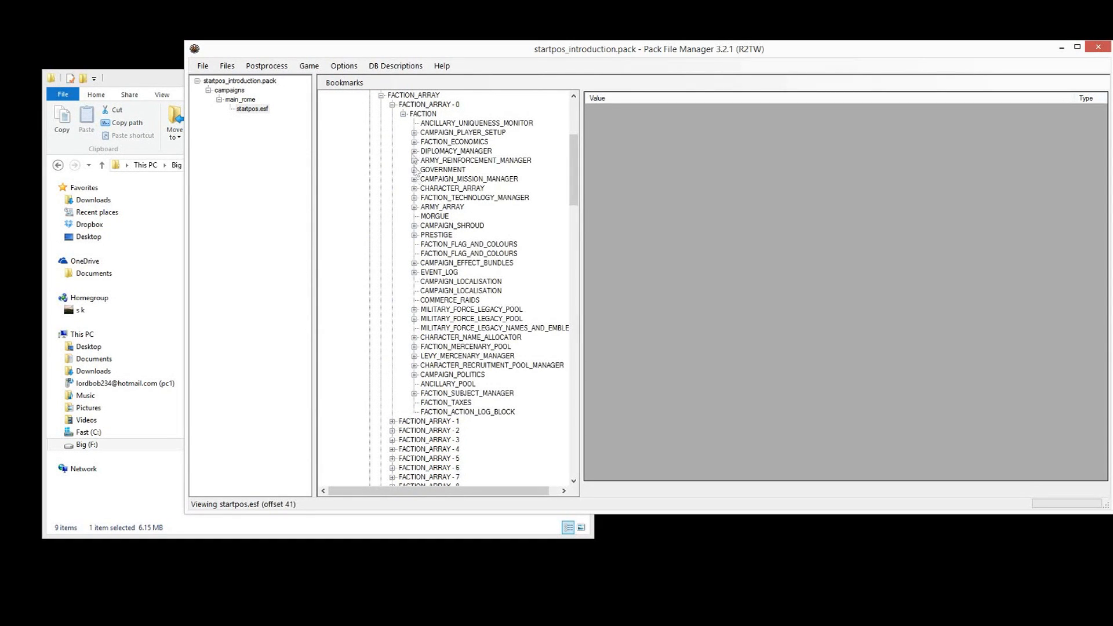
pyautogui.click(414, 142)
pyautogui.click(460, 143)
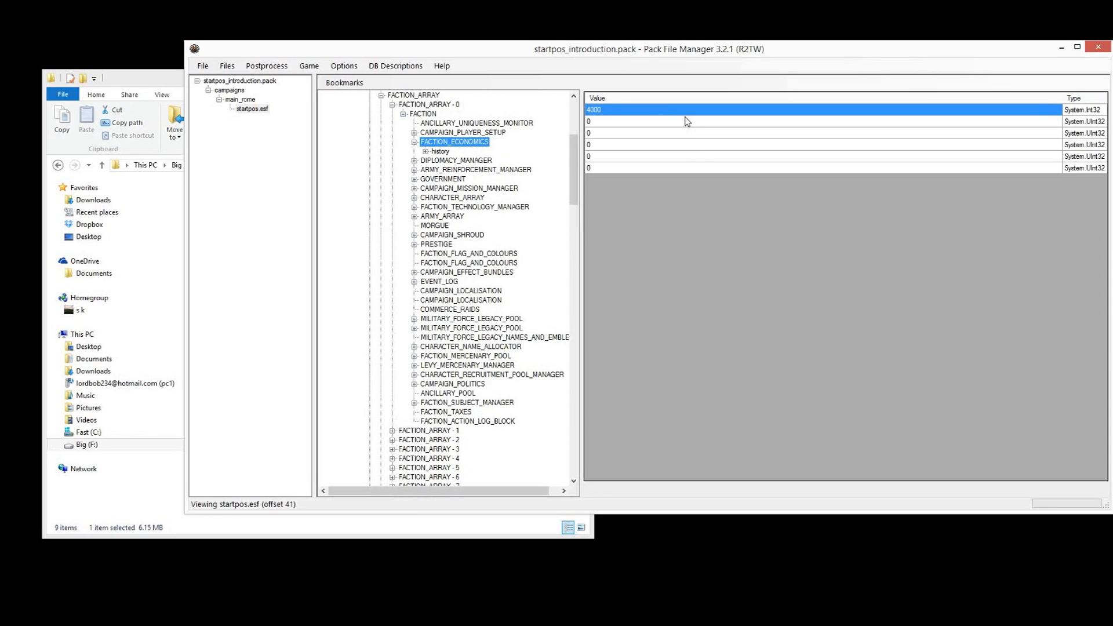
# - Set the first FACTION_ECONOMICS value to 20000, save the pack and close Pack File Manager
pyautogui.click(638, 122)
pyautogui.click(638, 110)
pyautogui.click(638, 110)
pyautogui.write('2')
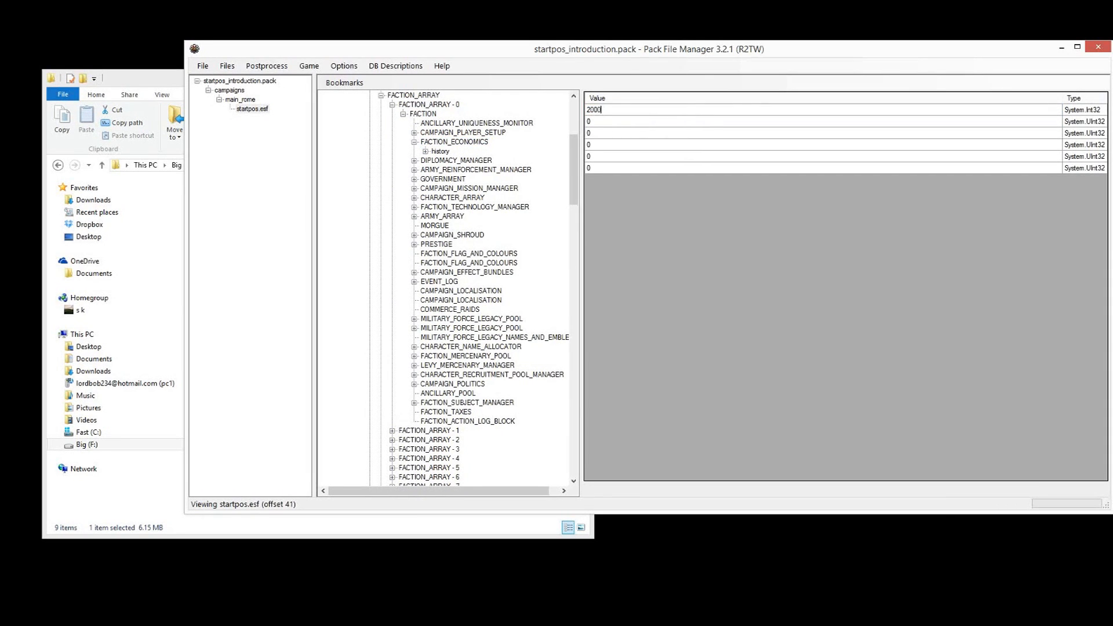
pyautogui.click(627, 147)
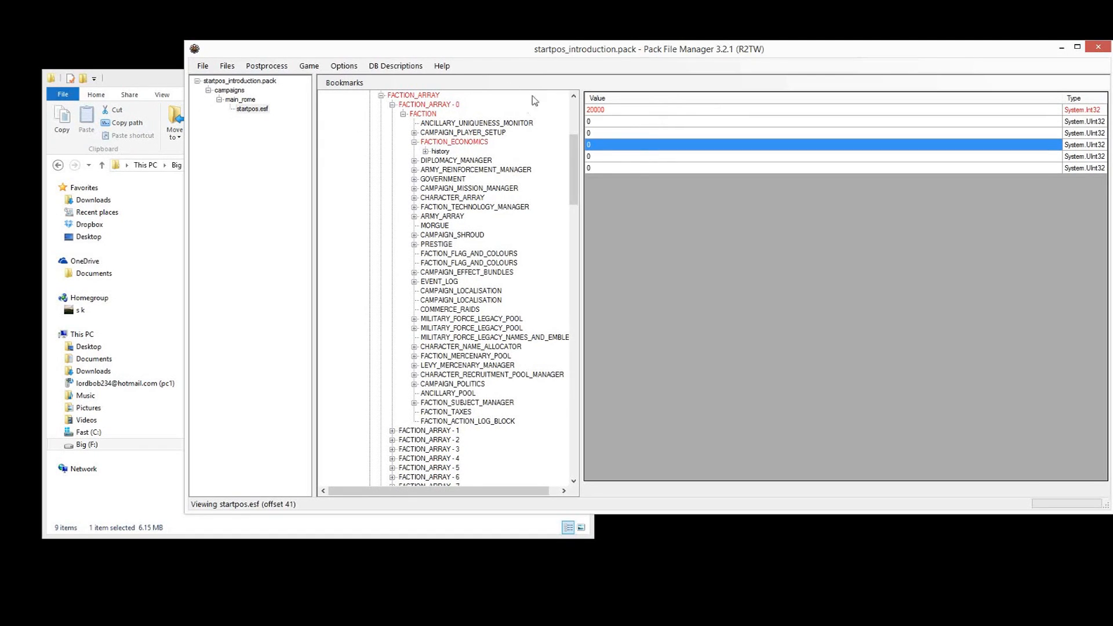
pyautogui.click(240, 92)
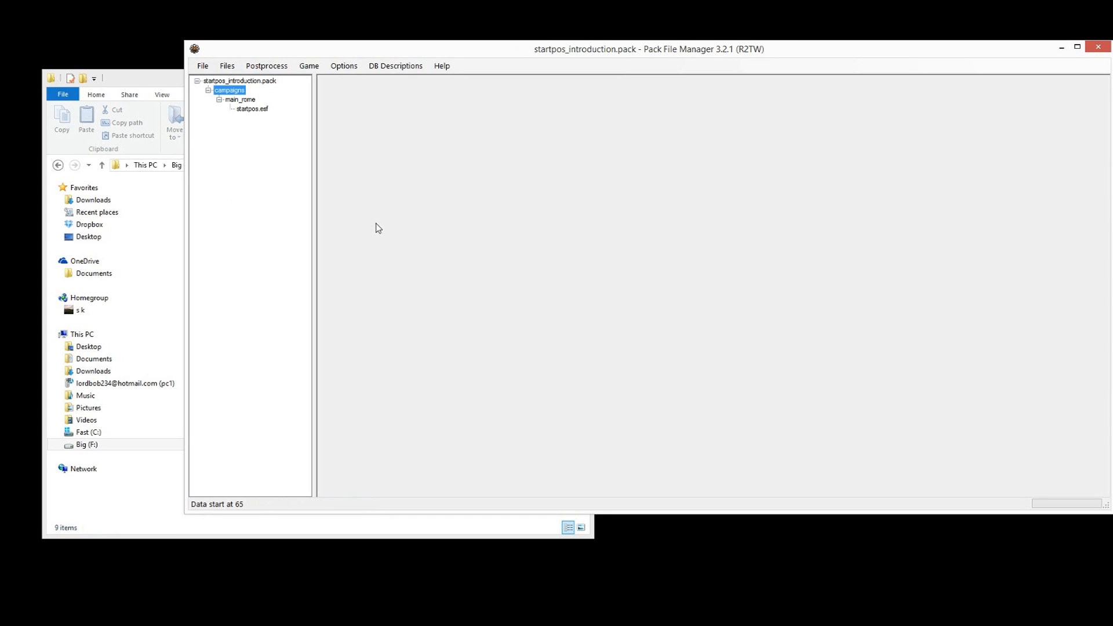
pyautogui.click(1098, 48)
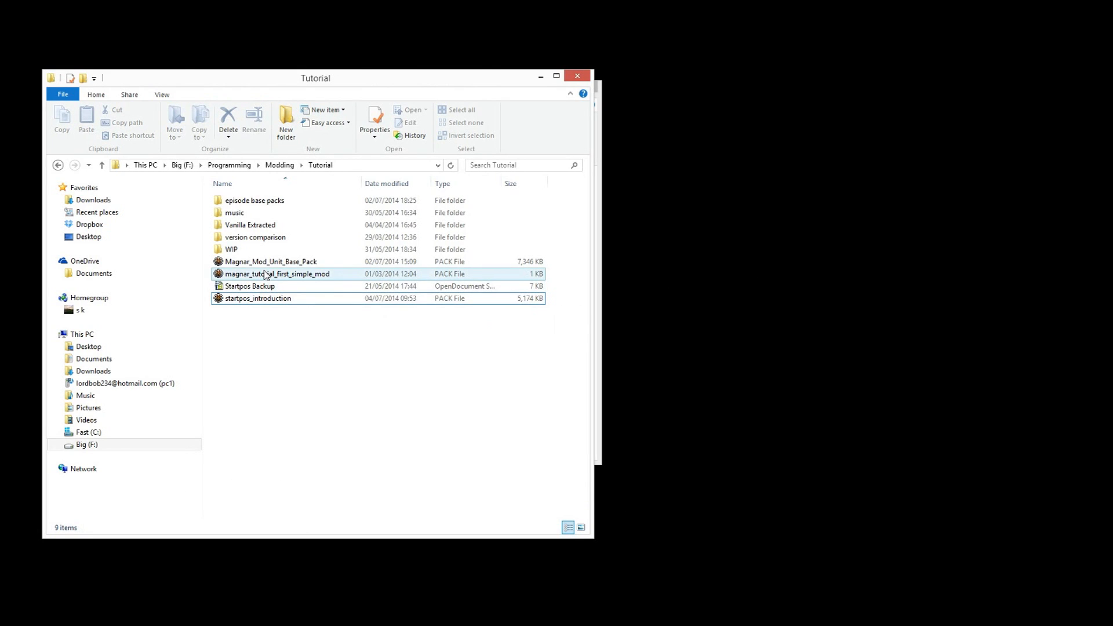
# - Open Magnar_Mod_Unit_Base_Pack from the Tutorial folder in Pack File Manager and expand the pack's campaigns and db folders
pyautogui.click(302, 264)
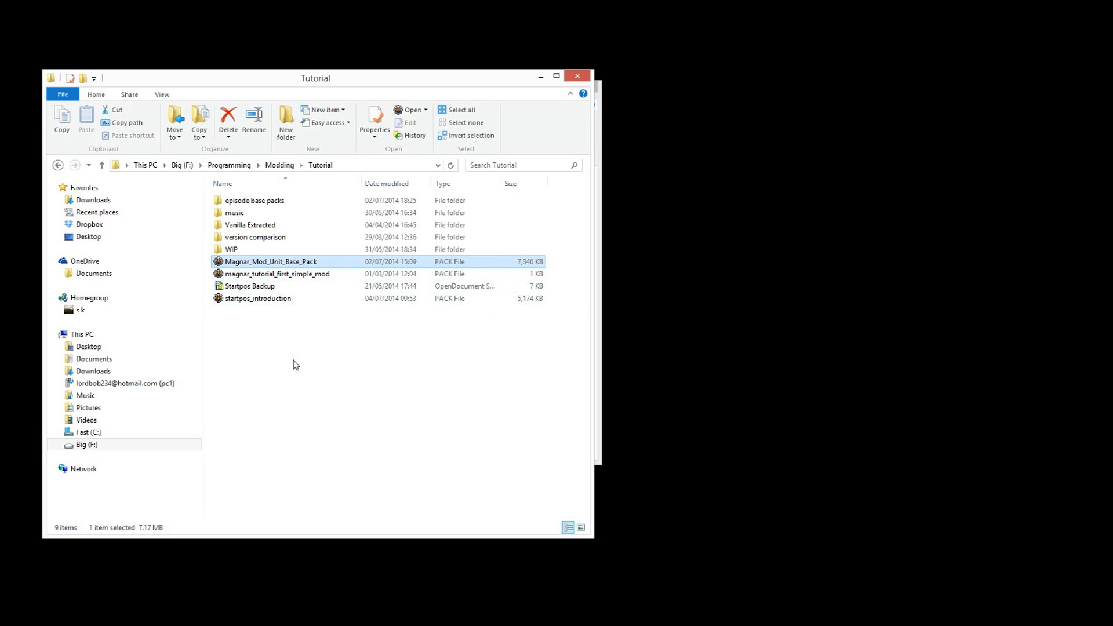
pyautogui.doubleClick(287, 264)
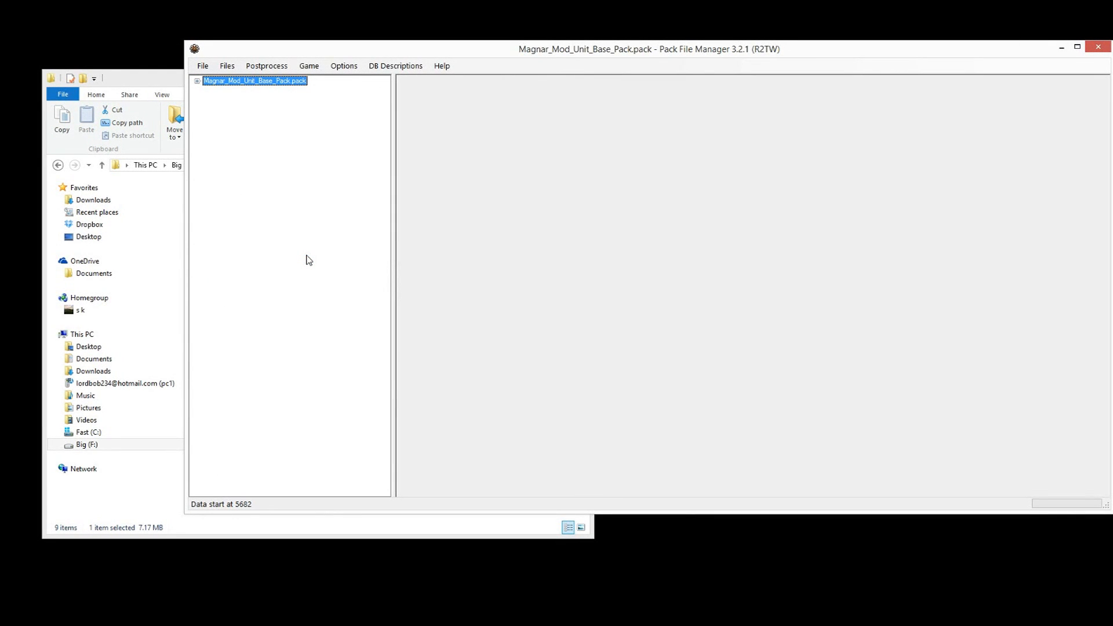
pyautogui.doubleClick(215, 82)
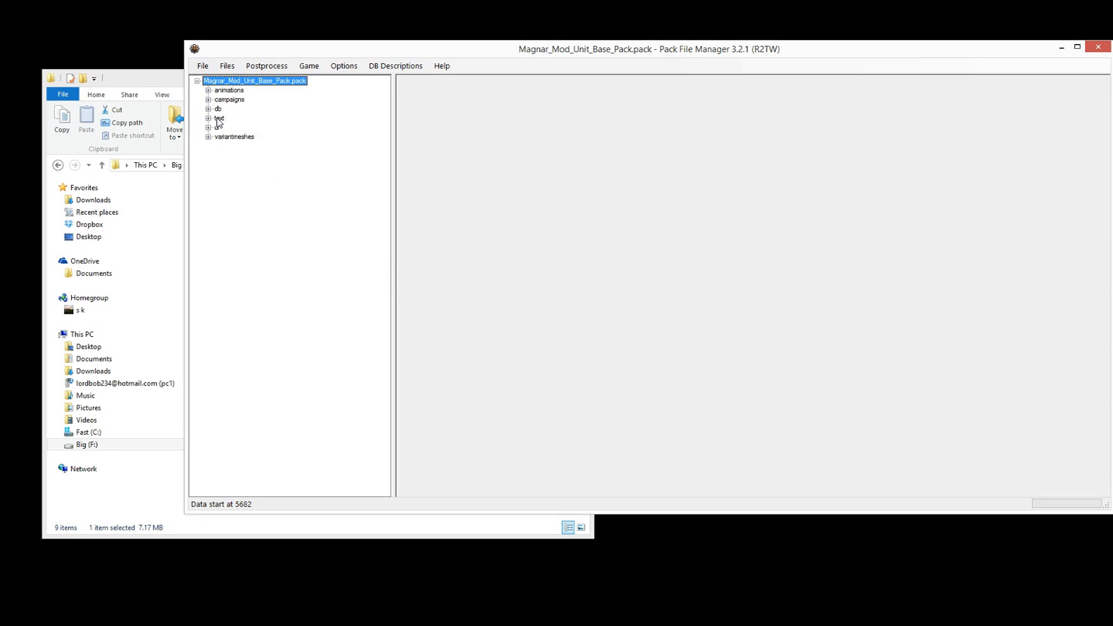
pyautogui.click(208, 100)
pyautogui.click(219, 108)
pyautogui.click(208, 126)
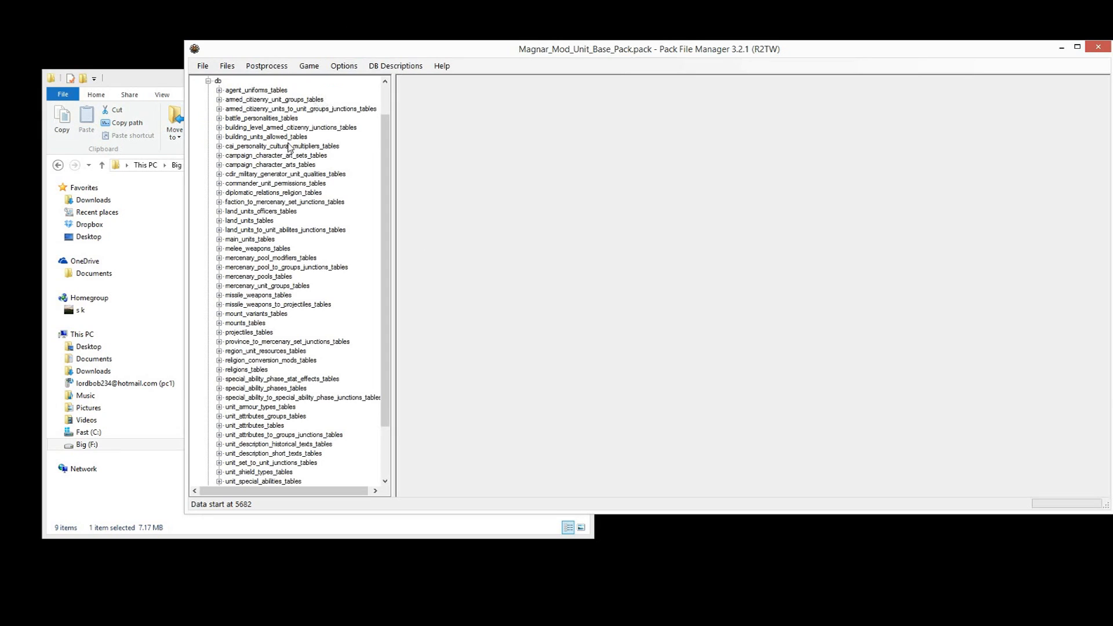
# - Expand land_units_tables and view the mag_tut_land_units table, checking it alongside mag_tut_vanilla_land_units
pyautogui.click(219, 221)
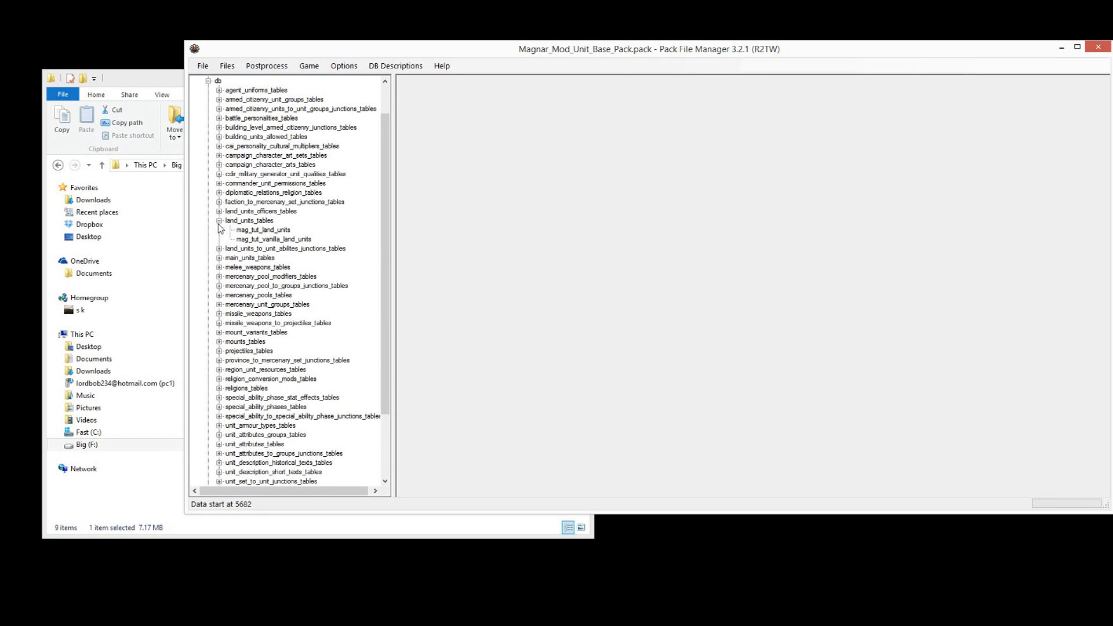
pyautogui.click(295, 239)
pyautogui.click(273, 231)
pyautogui.click(275, 238)
pyautogui.click(273, 231)
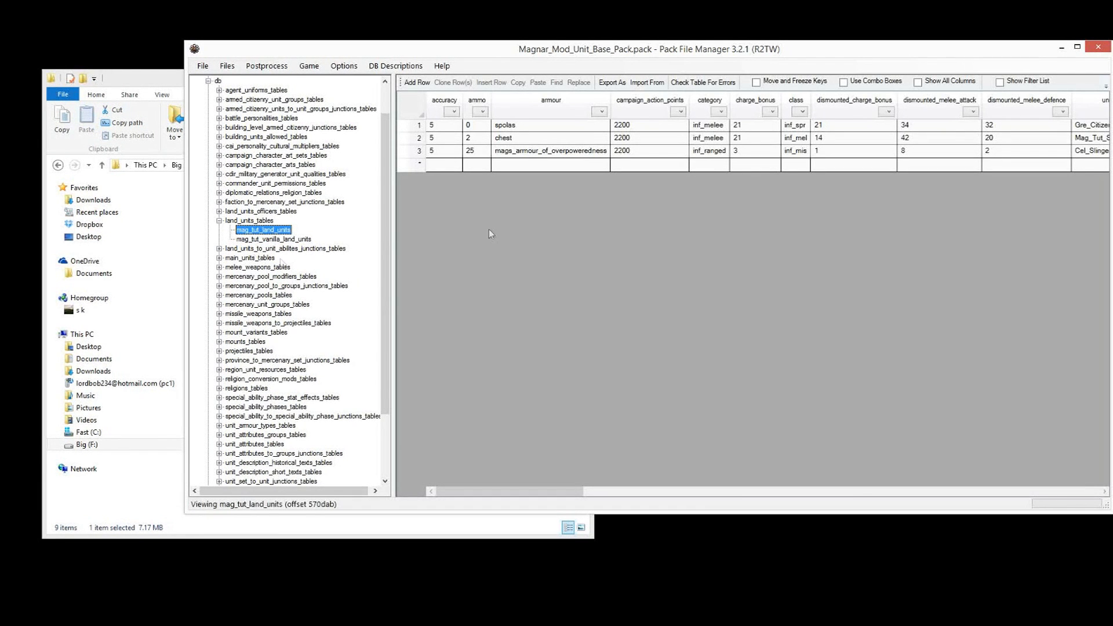
# - Open mag_tut_main_units under main_units_tables and examine the unit keys in its unit column
pyautogui.click(219, 258)
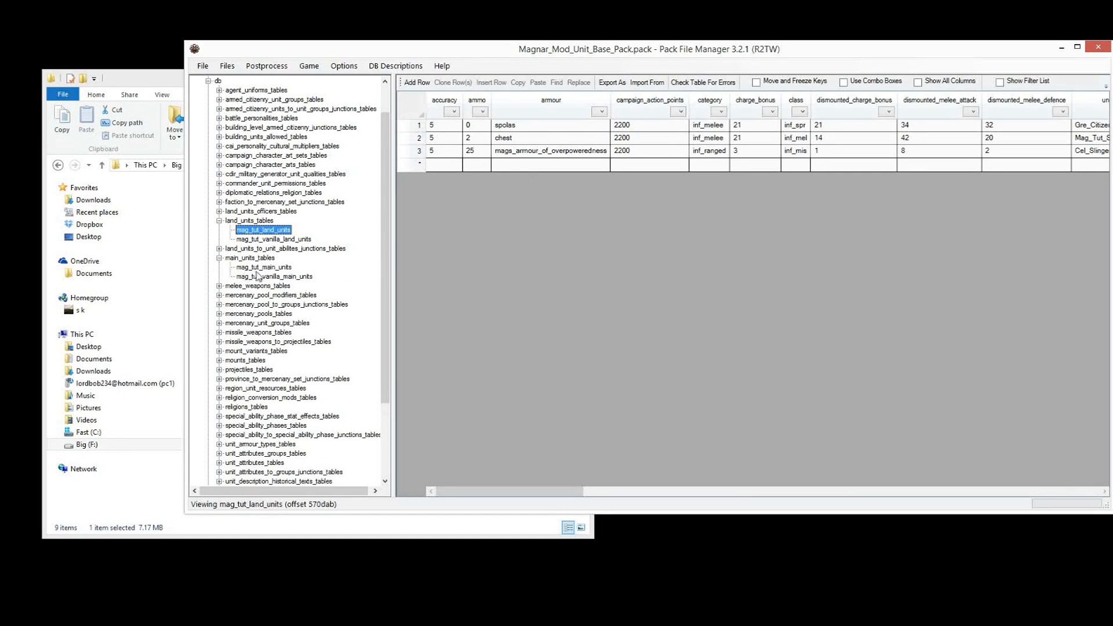
pyautogui.click(262, 267)
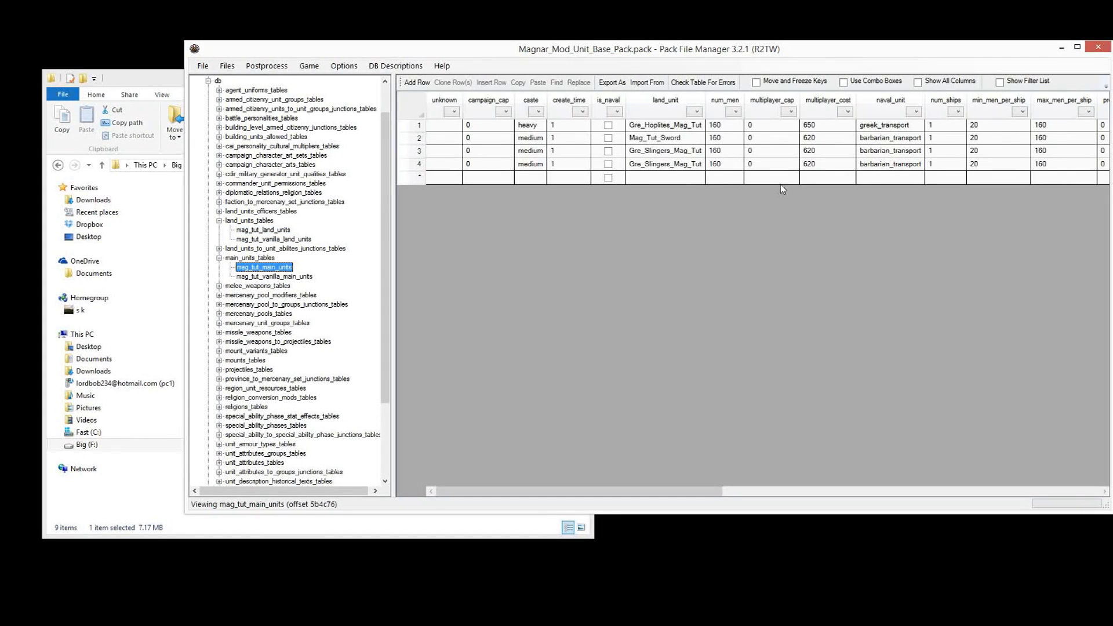
pyautogui.moveTo(580, 491); pyautogui.dragTo(812, 495)
pyautogui.click(719, 156)
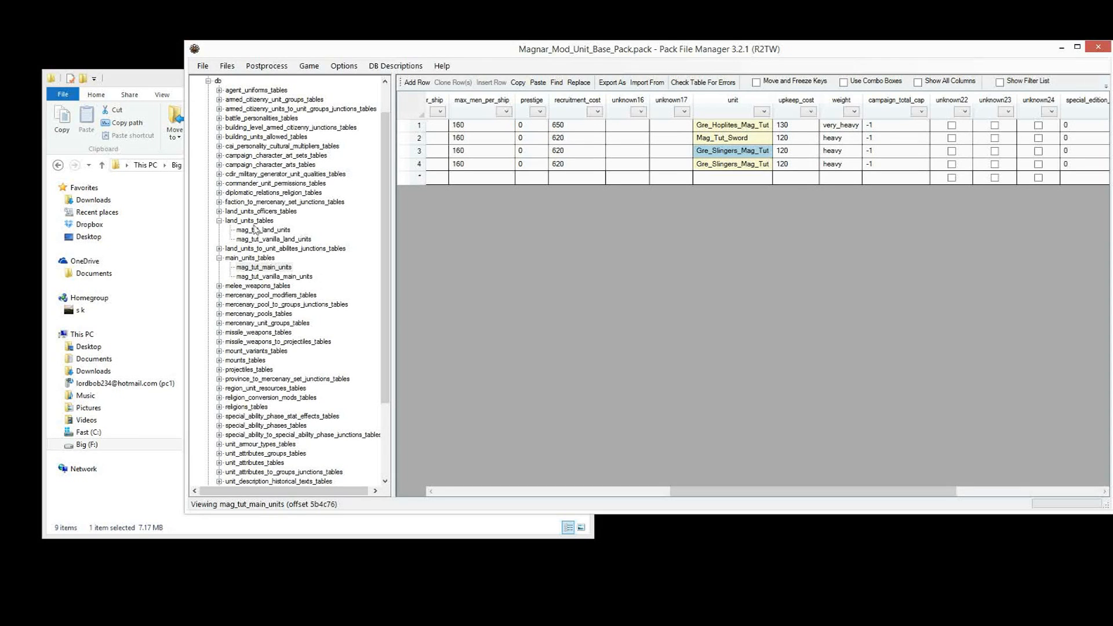
# - Open startpos.esf from the main_rome folder under campaigns
pyautogui.moveTo(386, 129); pyautogui.dragTo(386, 101)
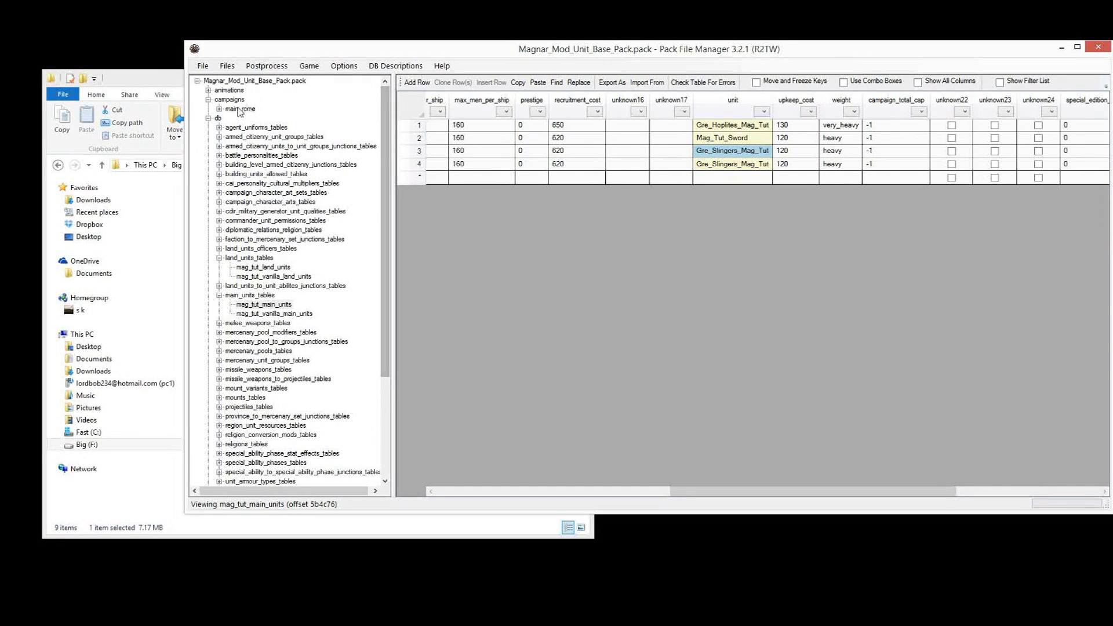
pyautogui.click(226, 100)
pyautogui.click(228, 109)
pyautogui.click(219, 109)
pyautogui.click(252, 119)
# - Expand CAMPAIGN_STARTPOS through COMPRESSED_DATA, CAMPAIGN_ENV and CAMPAIGN_MODEL down to the contents of WORLD
pyautogui.click(405, 95)
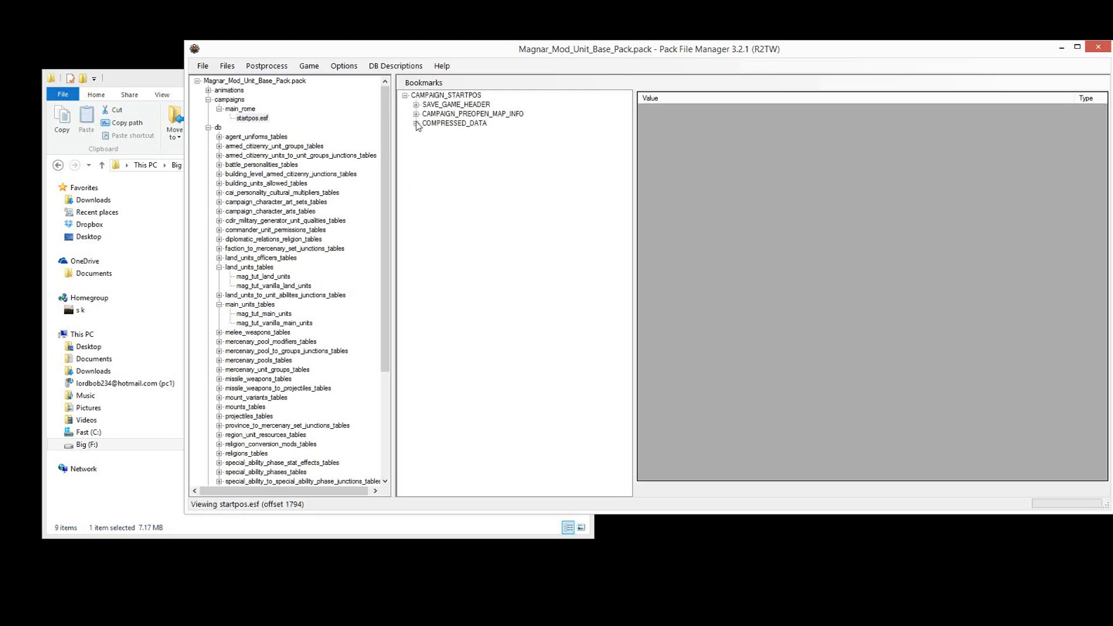
pyautogui.click(416, 124)
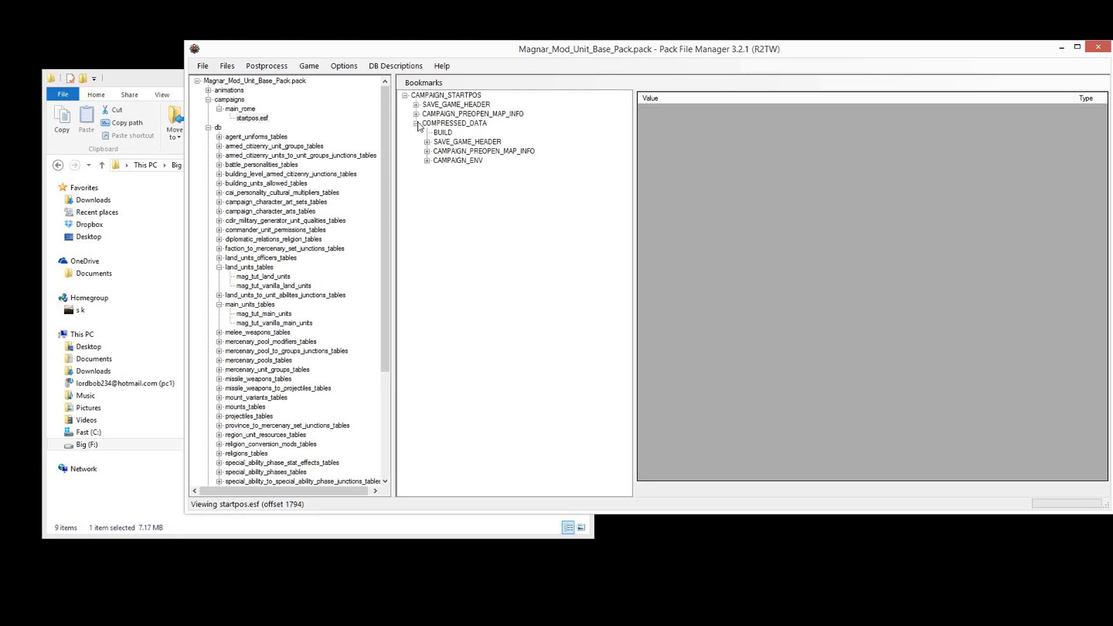
pyautogui.click(426, 161)
pyautogui.click(438, 207)
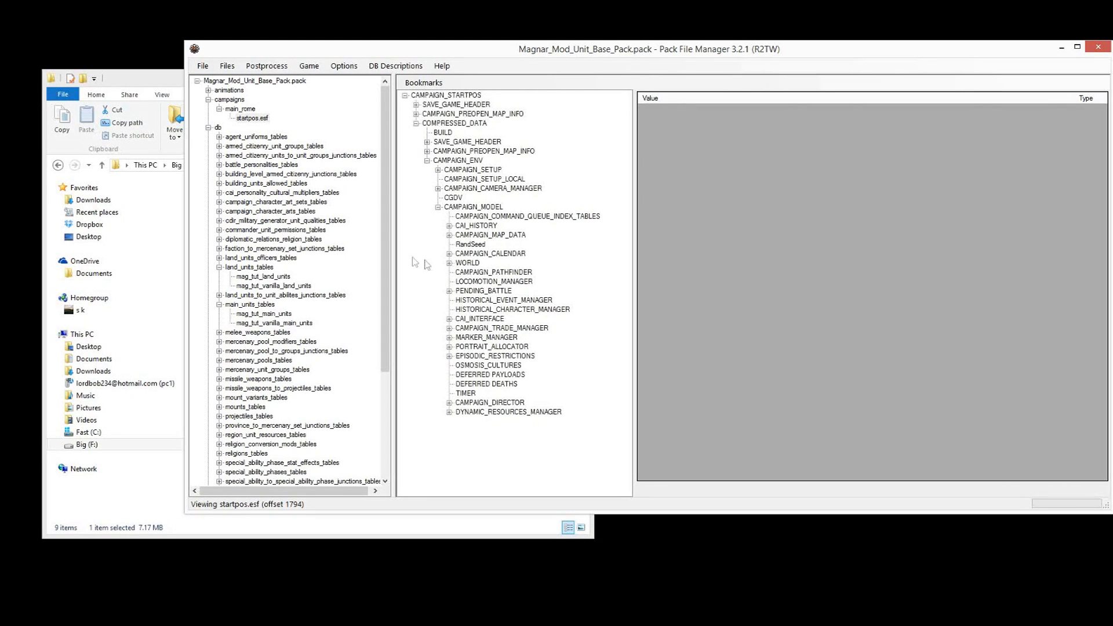
pyautogui.click(449, 263)
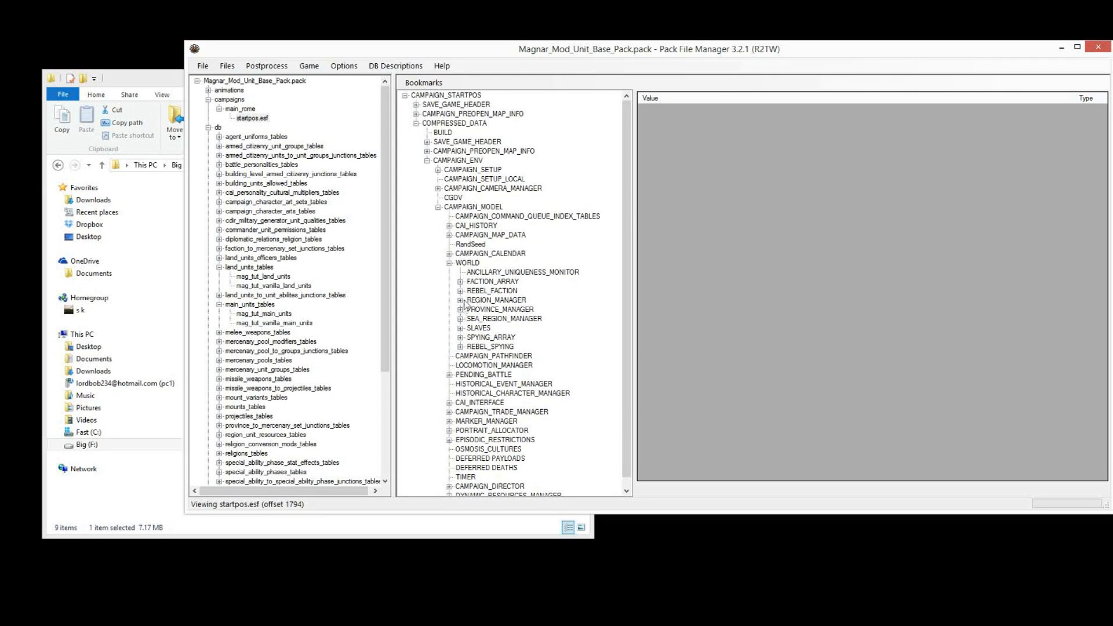
# - Expand FACTION_ARRAY and FACTION_ARRAY - 0, view the FACTION values and expand that FACTION
pyautogui.click(460, 281)
pyautogui.click(471, 105)
pyautogui.click(501, 114)
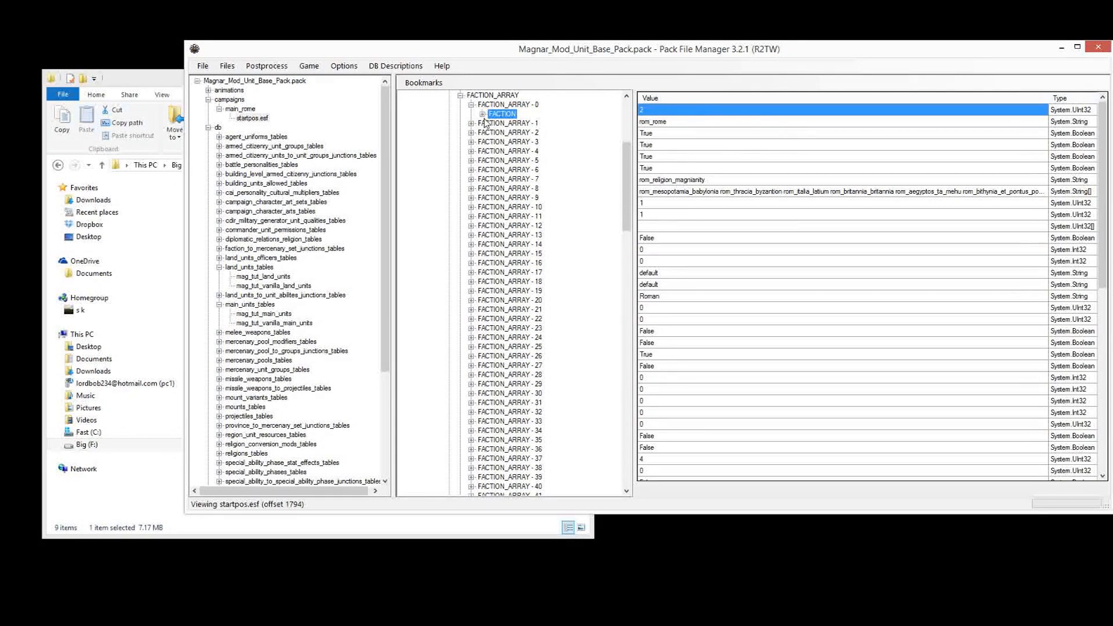
pyautogui.click(482, 114)
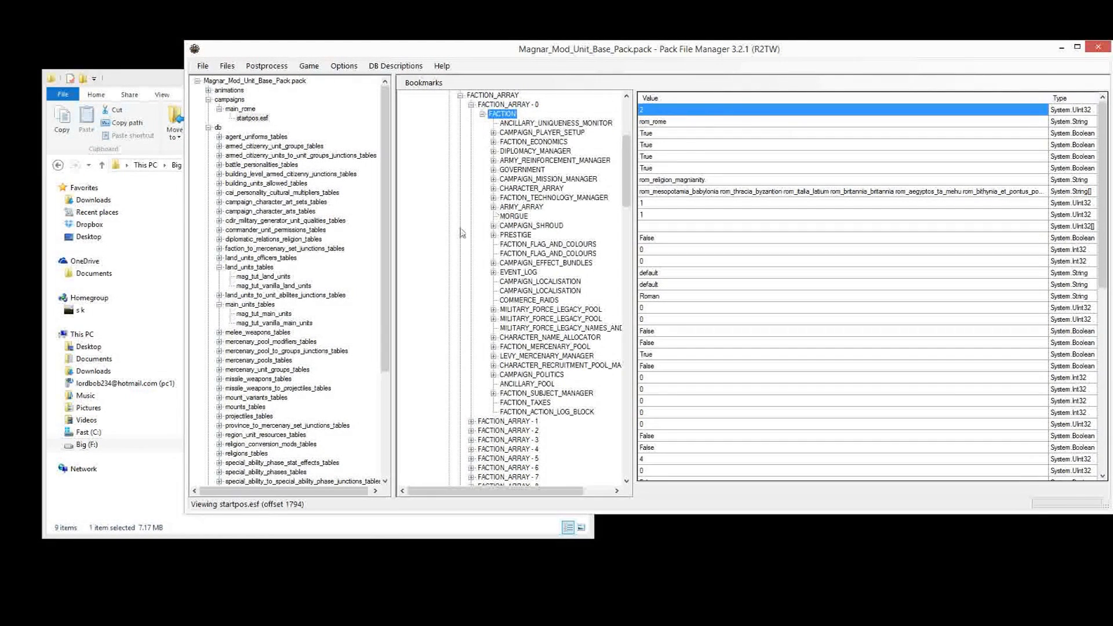
# - Expand ARMY_ARRAY, ARMY_ARRAY - 0, its MILITARY_FORCE and UNIT_CONTAINER, and select UNITS_ARRAY
pyautogui.click(522, 207)
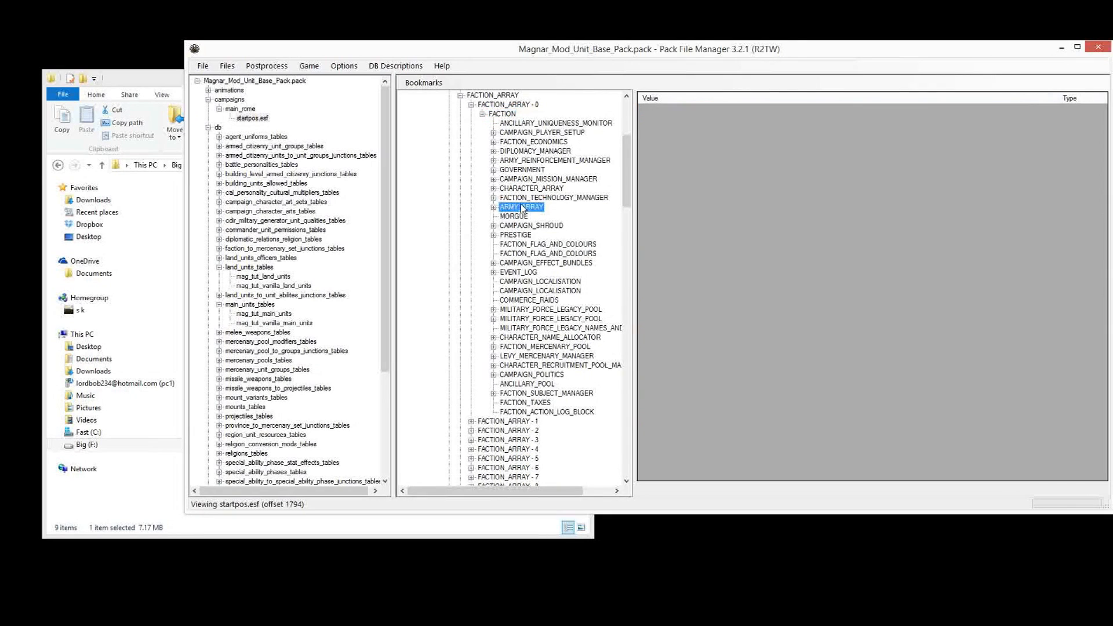
pyautogui.doubleClick(522, 207)
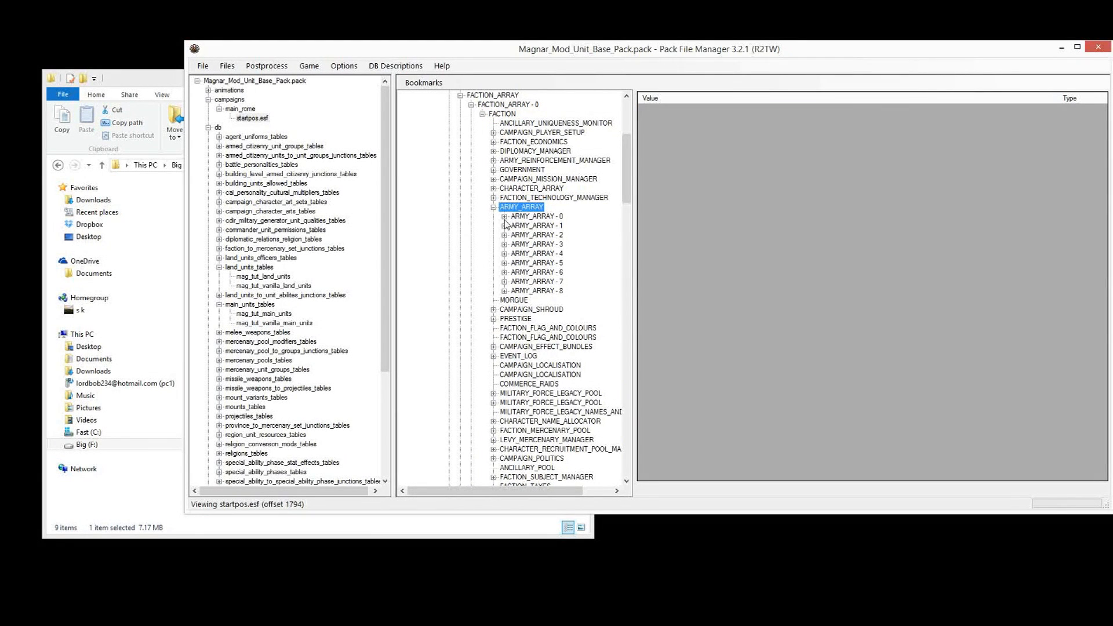
pyautogui.click(504, 217)
pyautogui.click(536, 216)
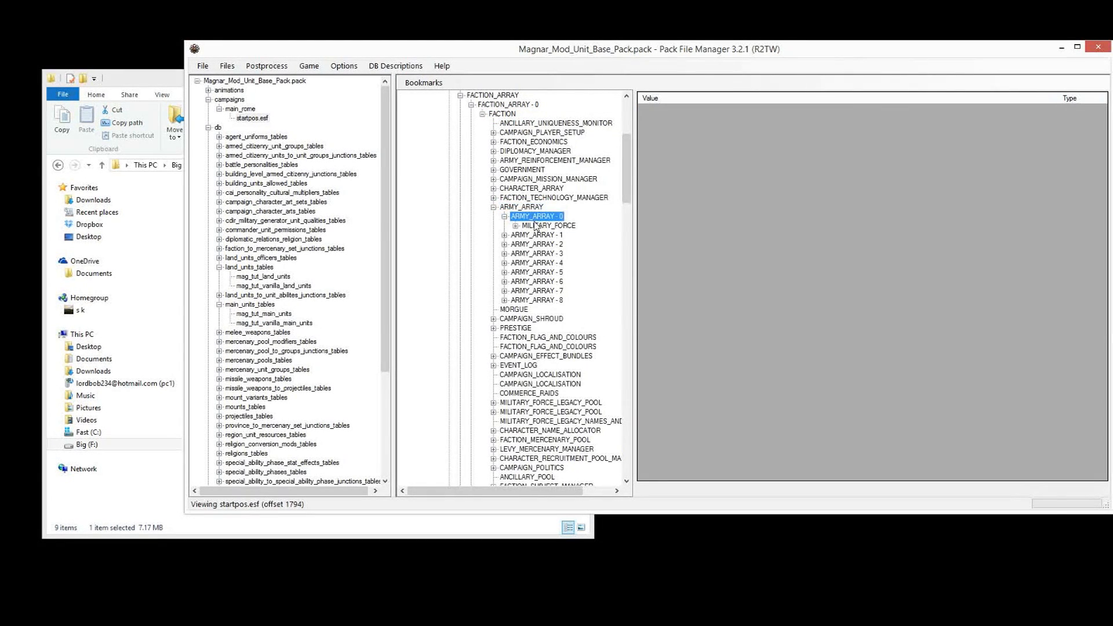
pyautogui.click(540, 225)
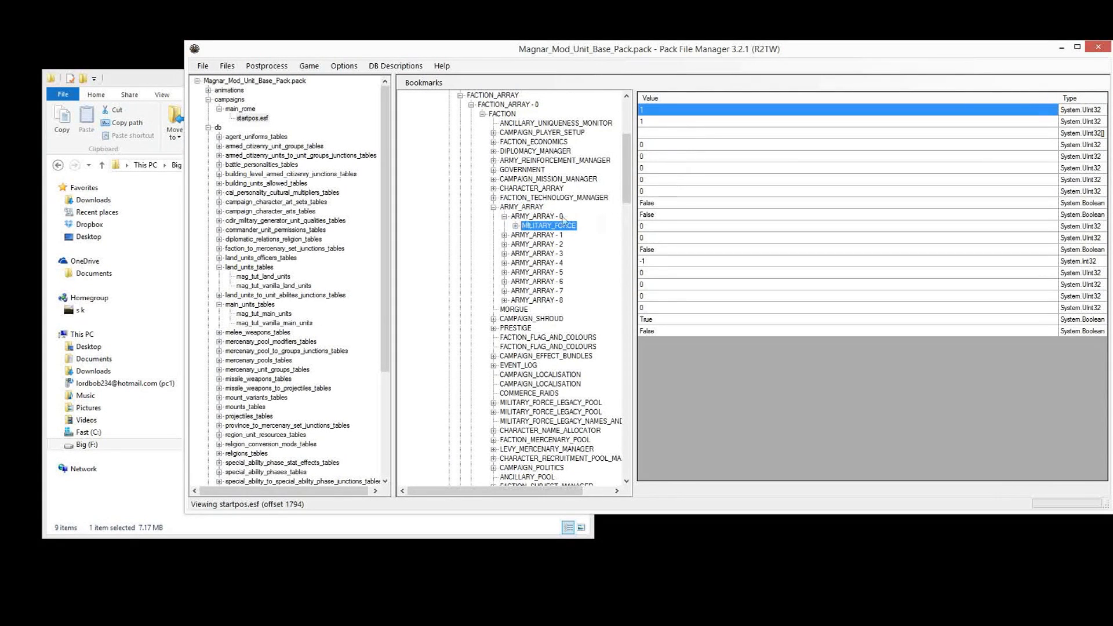
pyautogui.click(516, 225)
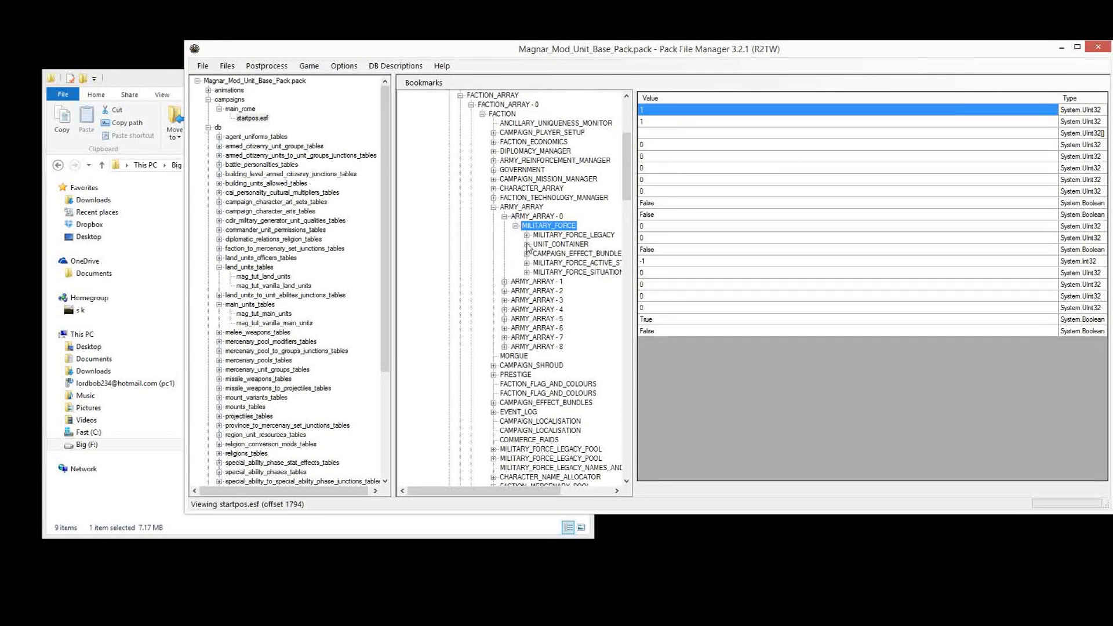
pyautogui.click(526, 244)
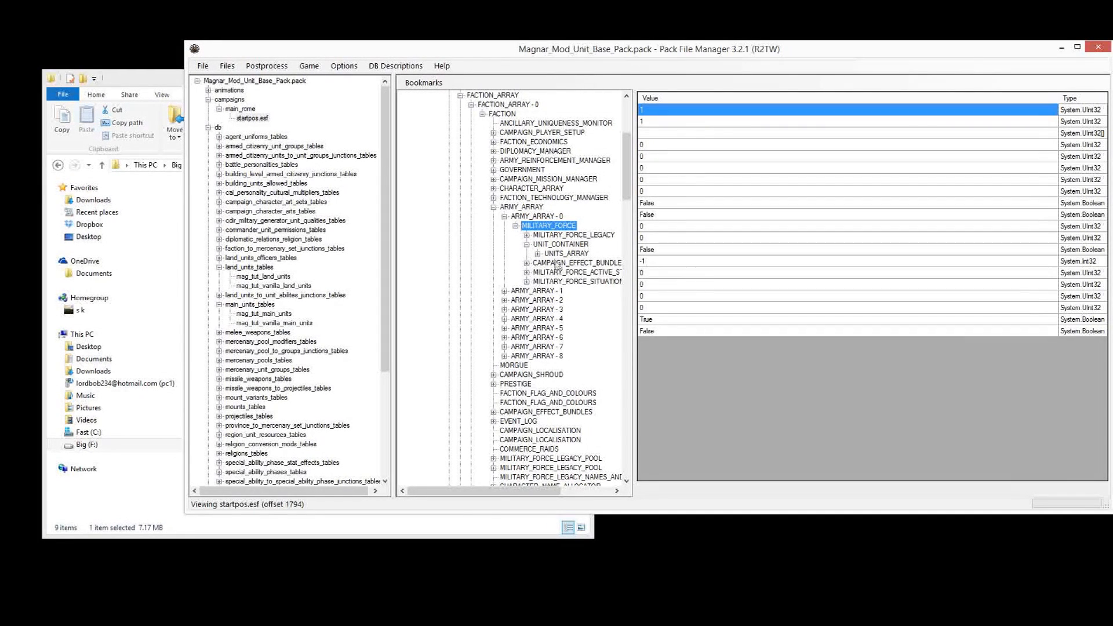
pyautogui.click(553, 253)
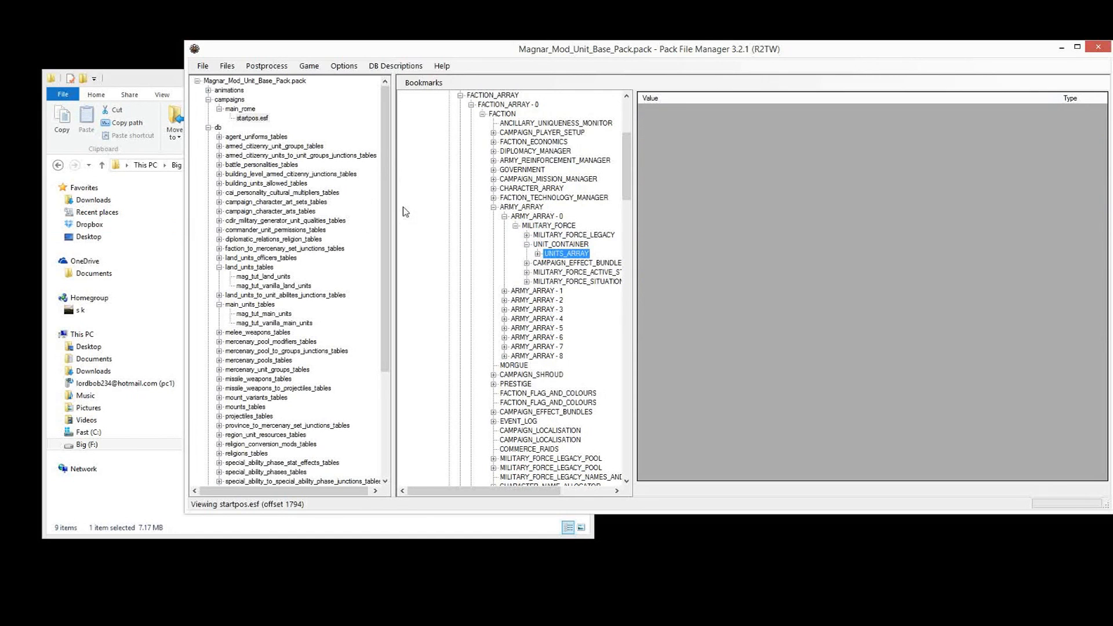
# - Narrow the pack file tree, then expand UNITS_ARRAY and look through entries 0 to 2 of ARMY_ARRAY - 0
pyautogui.moveTo(395, 209); pyautogui.dragTo(281, 208)
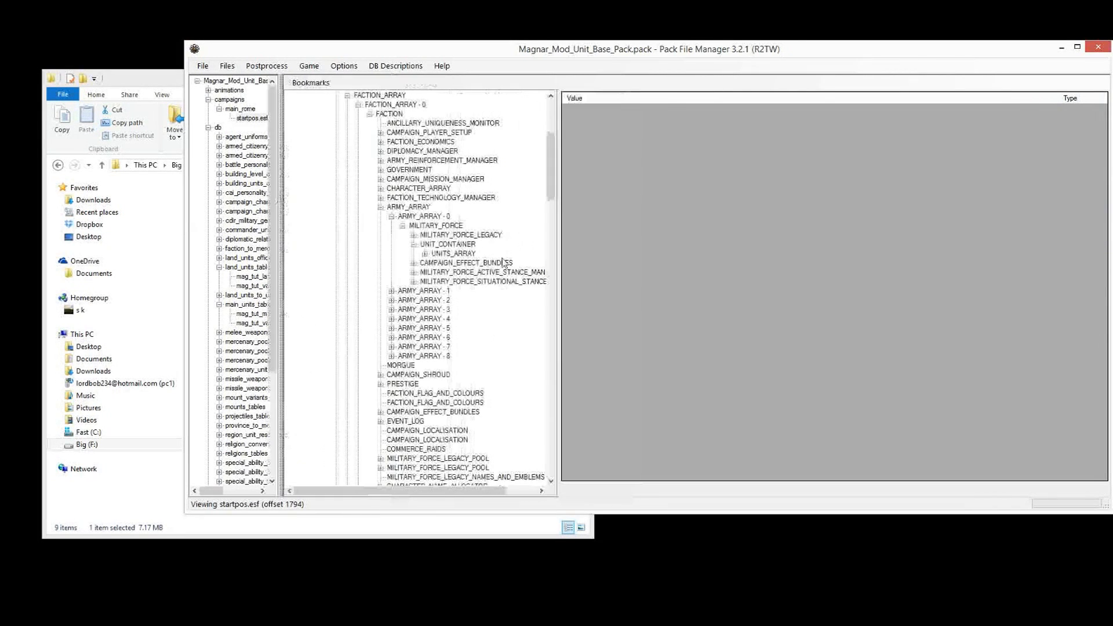
pyautogui.click(423, 254)
pyautogui.click(454, 265)
pyautogui.click(456, 272)
pyautogui.click(453, 282)
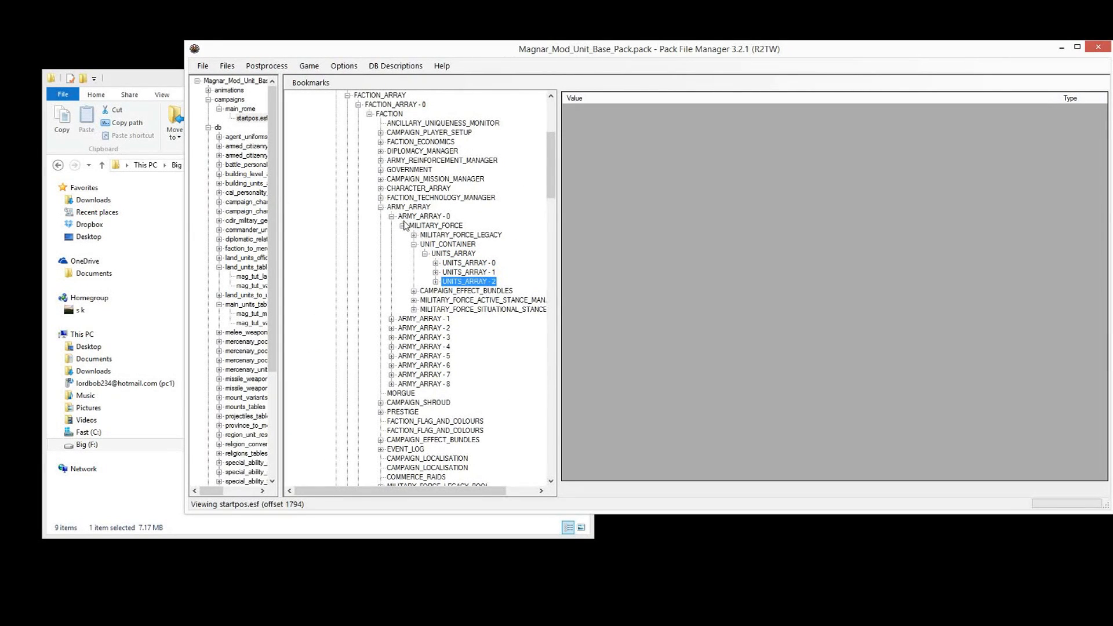
pyautogui.click(468, 264)
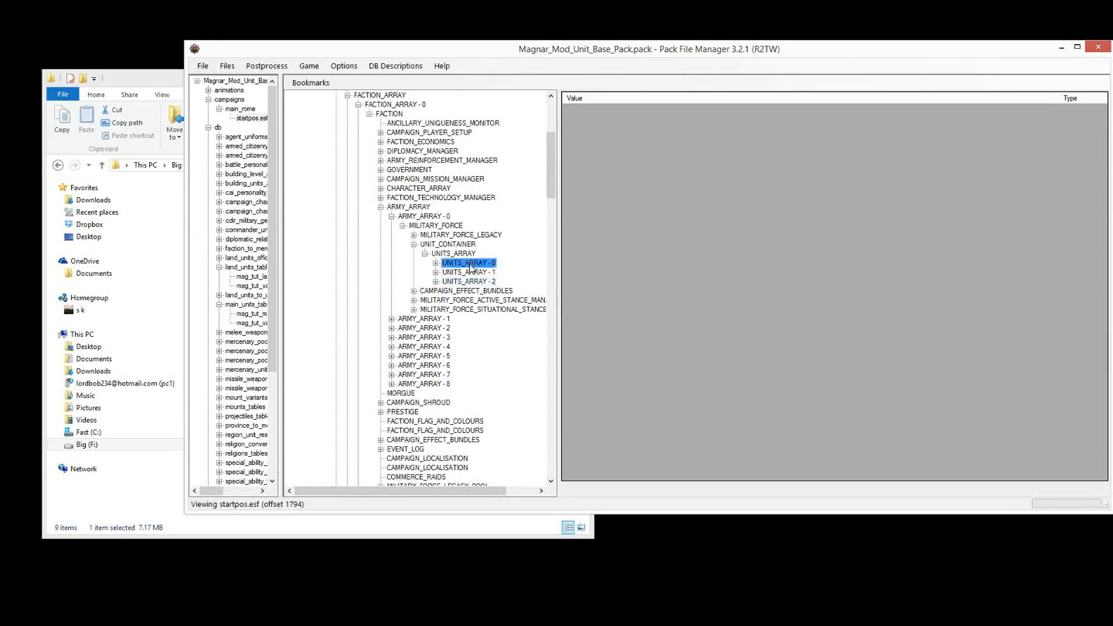
# - Expand UNITS_ARRAY - 0 and its UNIT, examine the unit's size values and open its UNIT_RECORD_KEY
pyautogui.click(436, 263)
pyautogui.click(460, 273)
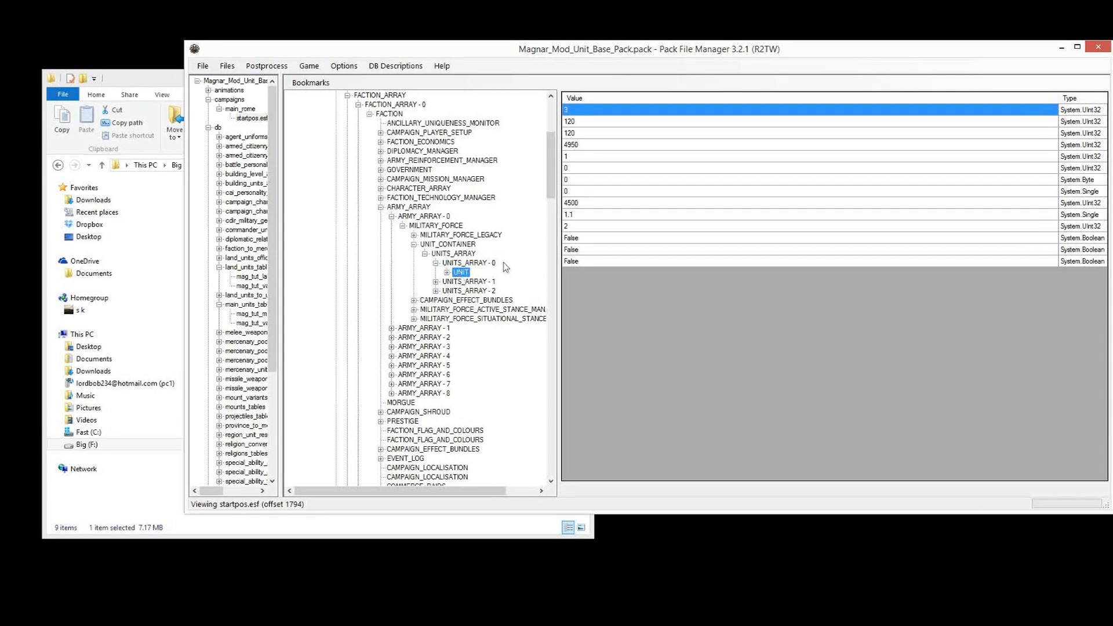
pyautogui.click(569, 121)
pyautogui.click(579, 134)
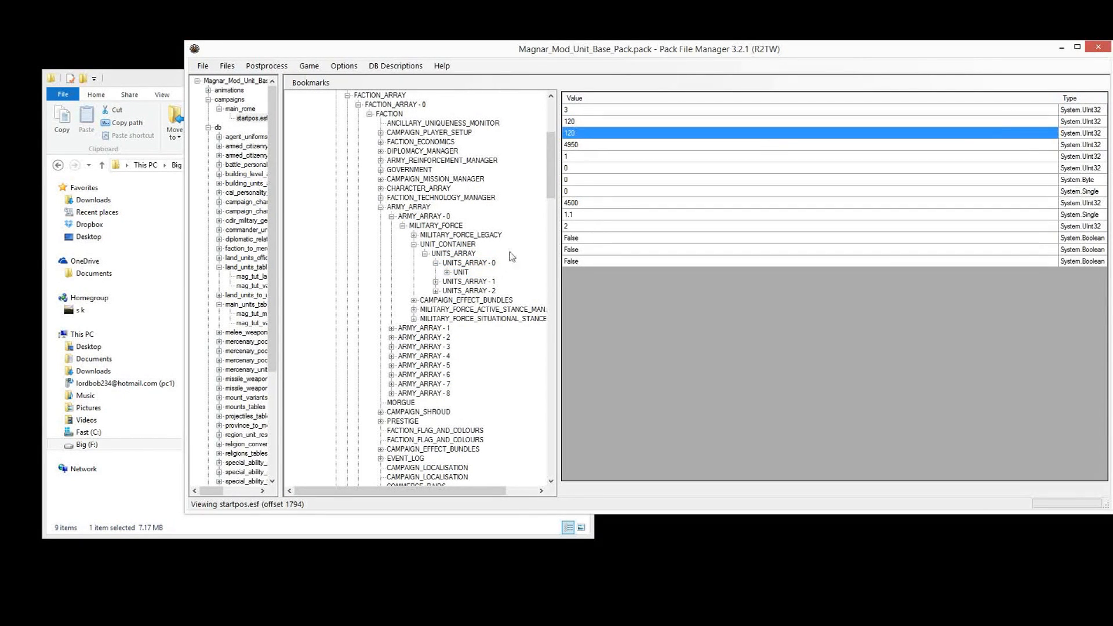
pyautogui.click(447, 273)
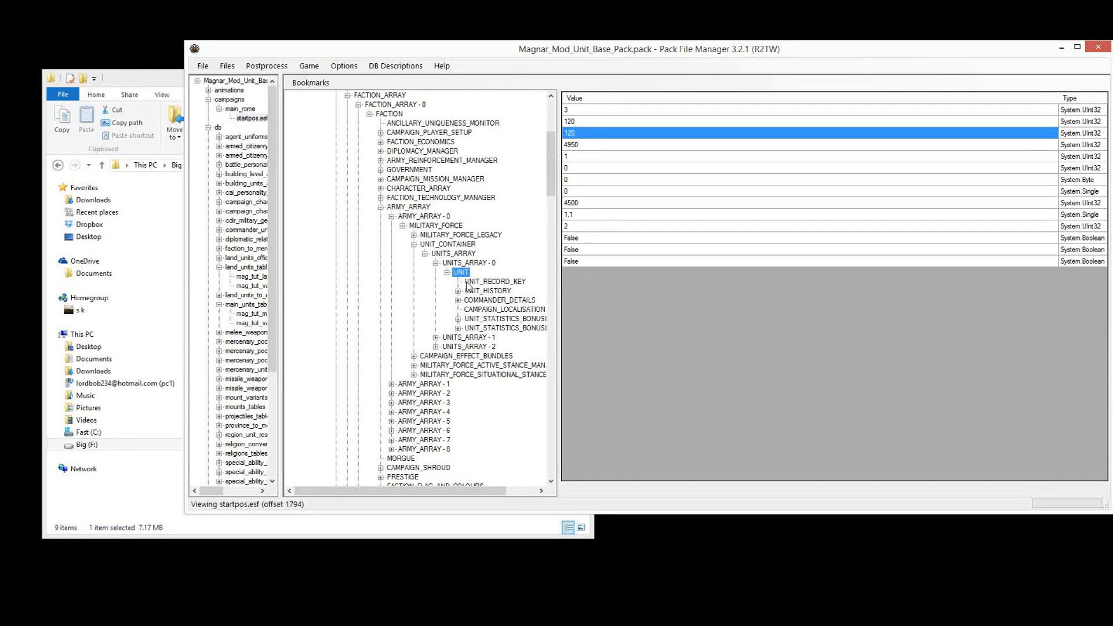
pyautogui.click(474, 283)
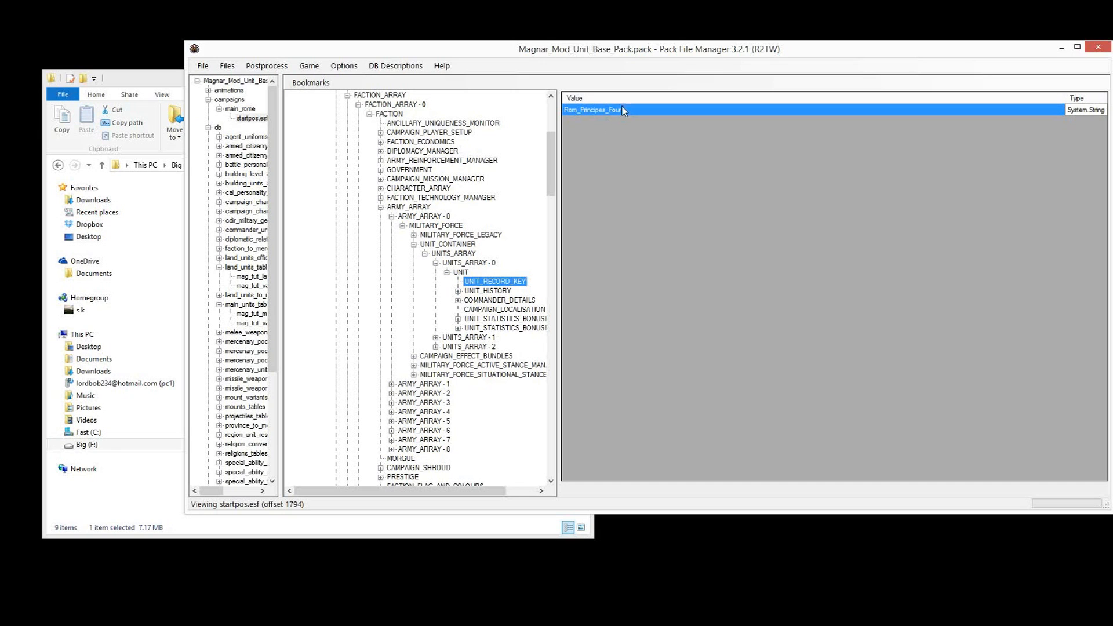
# - Collapse ARMY_ARRAY - 0 and expand ARMY_ARRAY - 1 through MILITARY_FORCE and UNIT_CONTAINER to its UNITS_ARRAY entries
pyautogui.click(391, 216)
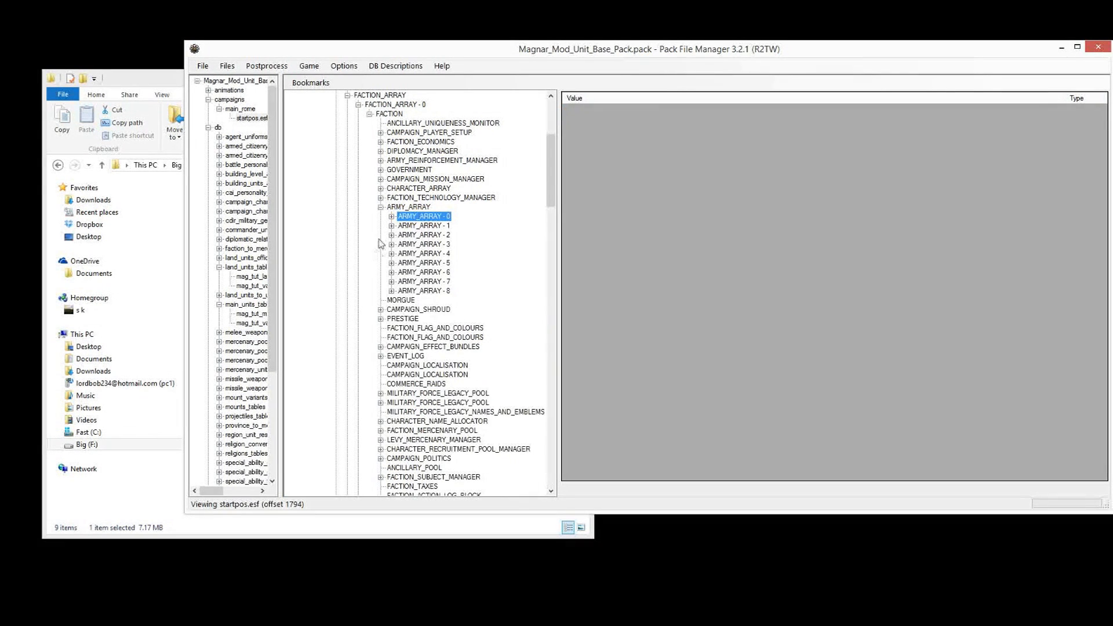
pyautogui.click(391, 226)
pyautogui.click(402, 235)
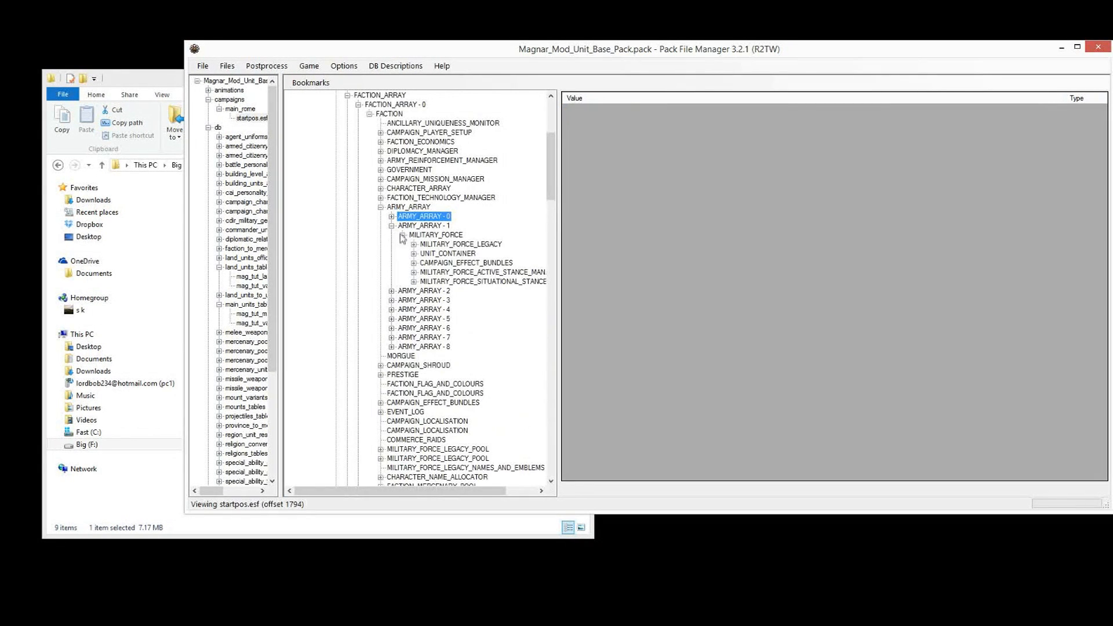
pyautogui.click(414, 253)
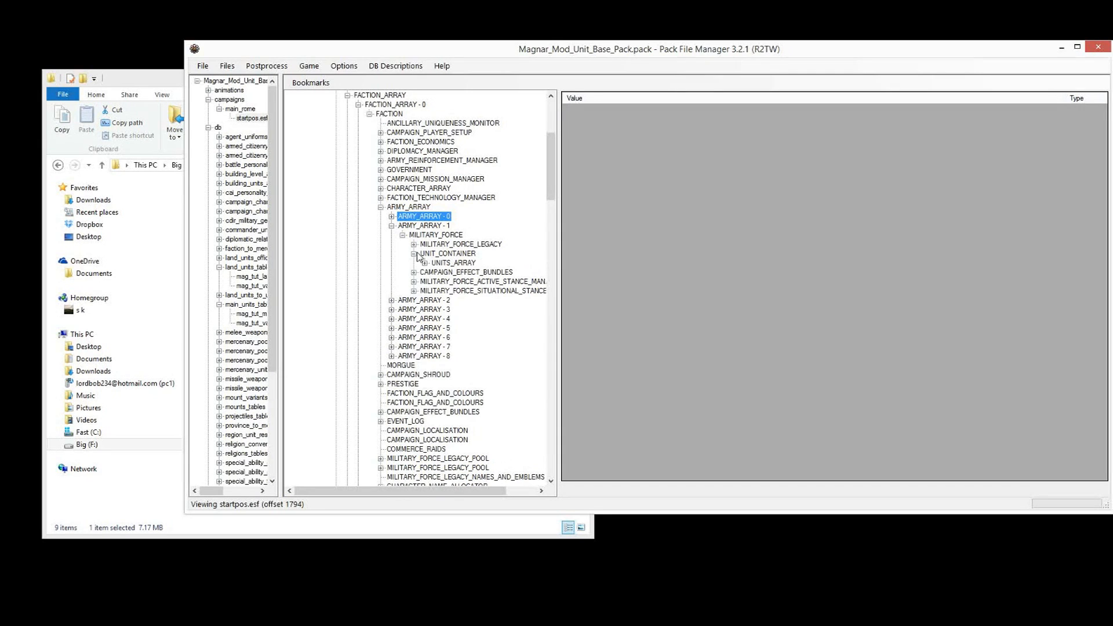
pyautogui.click(427, 258)
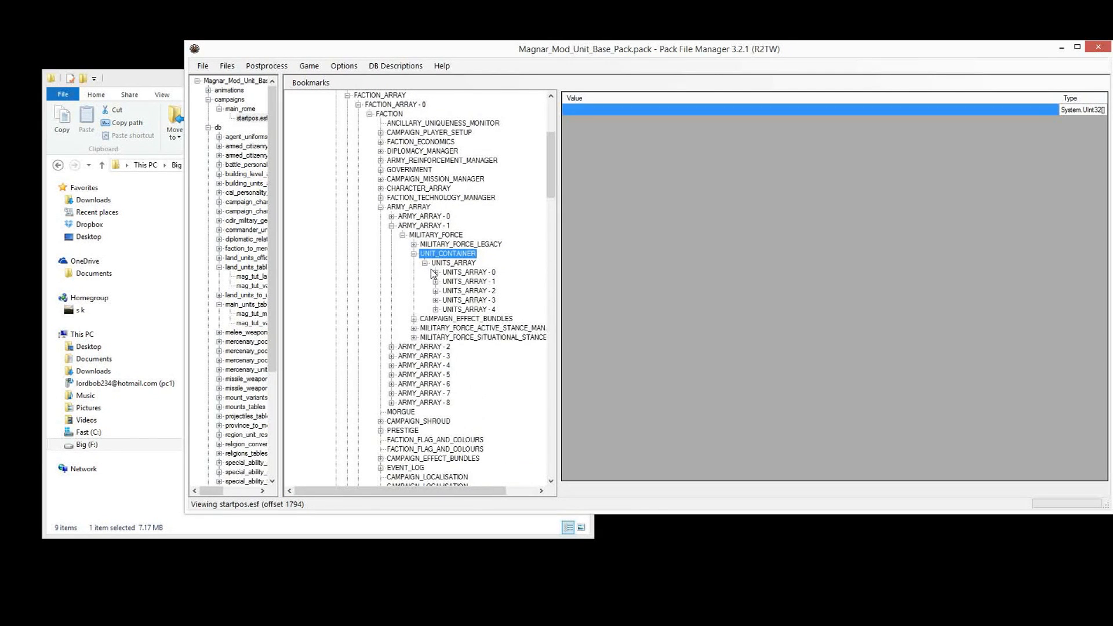
# - Expand UNITS_ARRAY - 0 and its UNIT in ARMY_ARRAY - 1, read its UNIT_RECORD_KEY, and collapse the UNIT
pyautogui.click(435, 272)
pyautogui.click(460, 281)
pyautogui.click(447, 283)
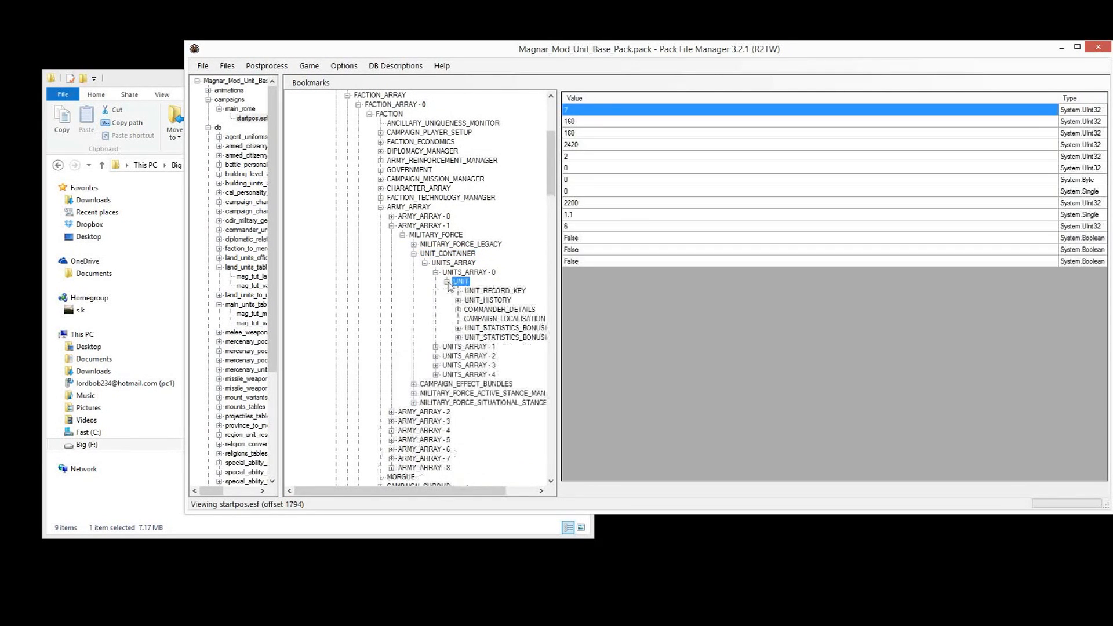
pyautogui.click(491, 290)
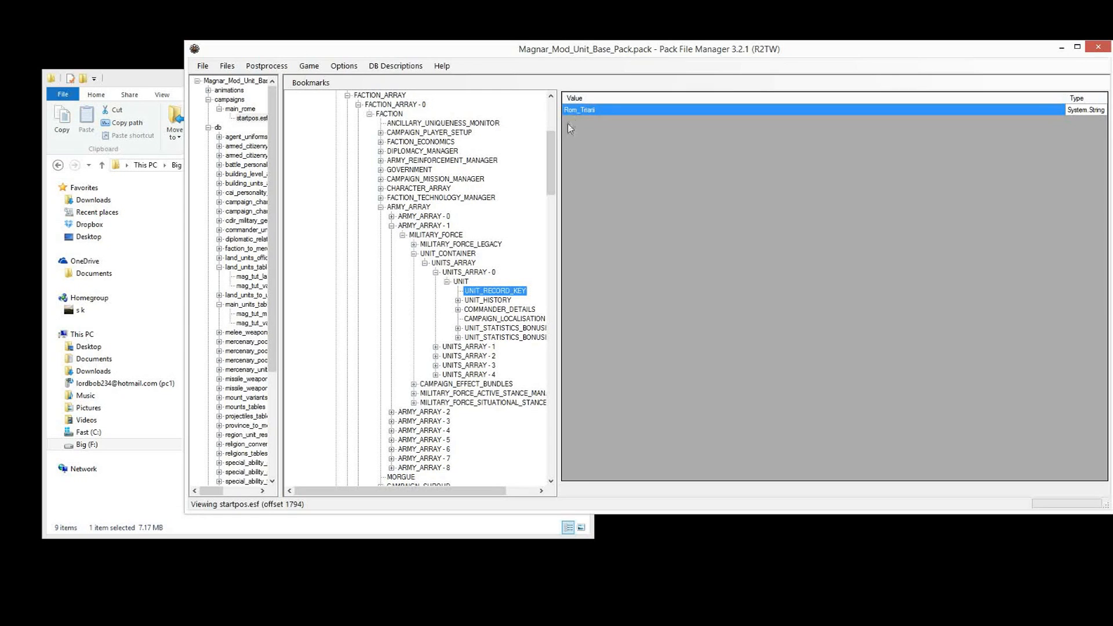
pyautogui.click(447, 282)
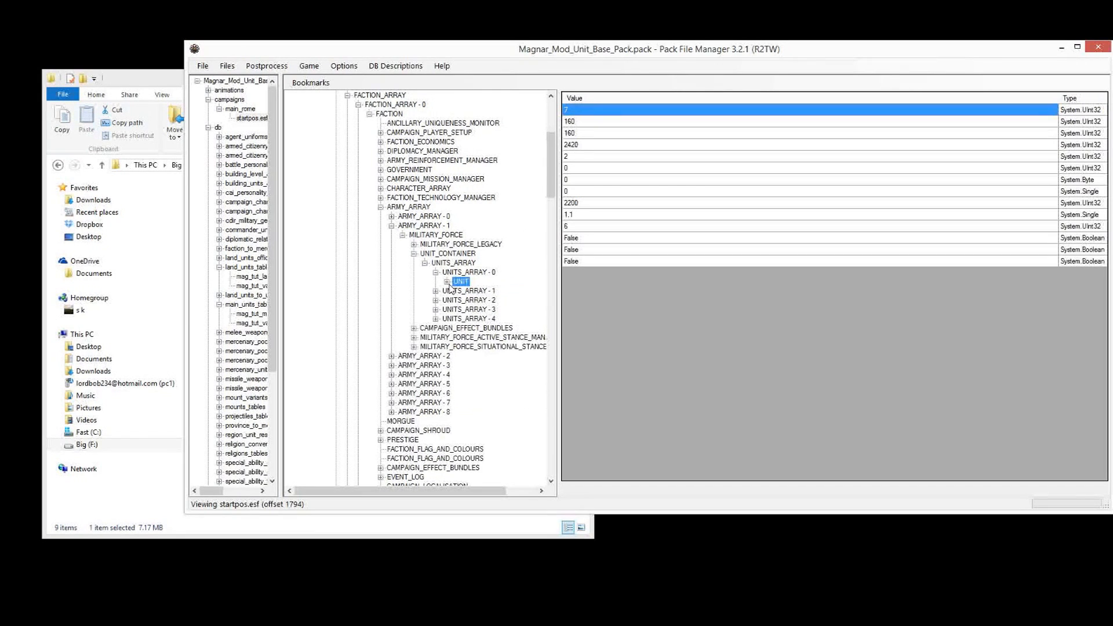
# - Expand UNITS_ARRAY - 1 and its UNIT, read its UNIT_RECORD_KEY, and collapse the UNIT
pyautogui.click(435, 290)
pyautogui.click(447, 300)
pyautogui.click(470, 309)
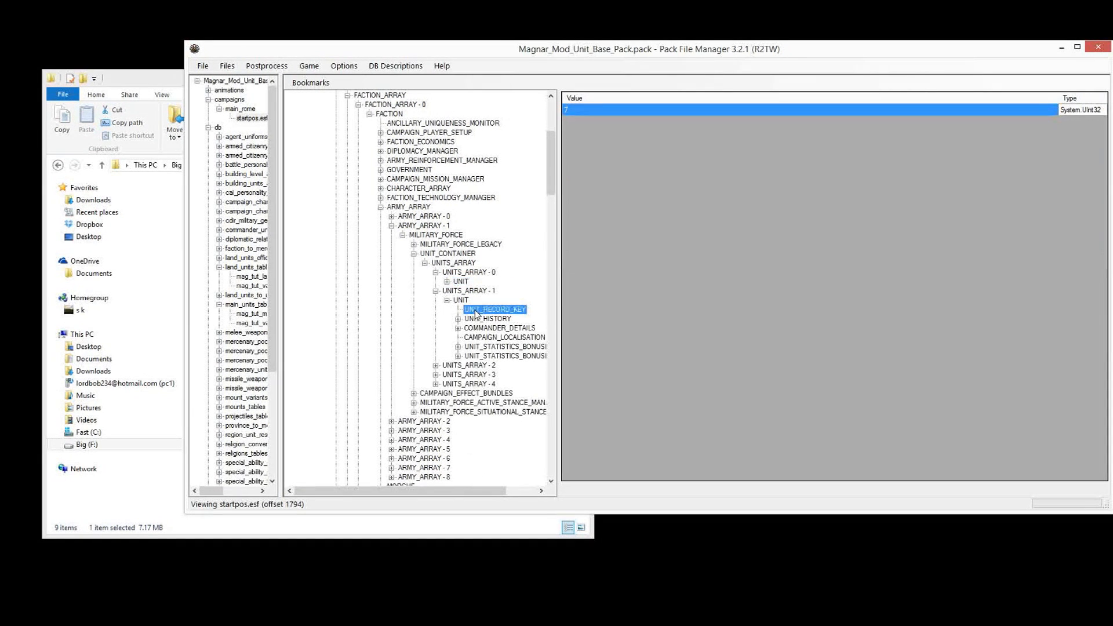
pyautogui.click(447, 299)
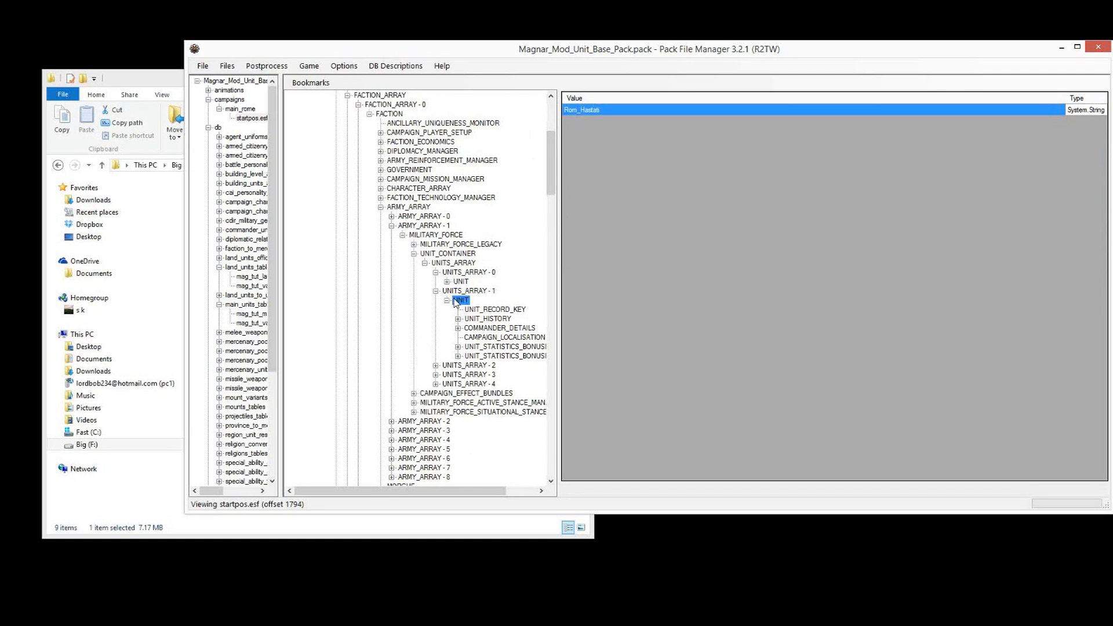
# - Expand UNITS_ARRAY - 4 and its UNIT, examine its UNIT_RECORD_KEY, and collapse the UNIT
pyautogui.click(435, 328)
pyautogui.click(447, 338)
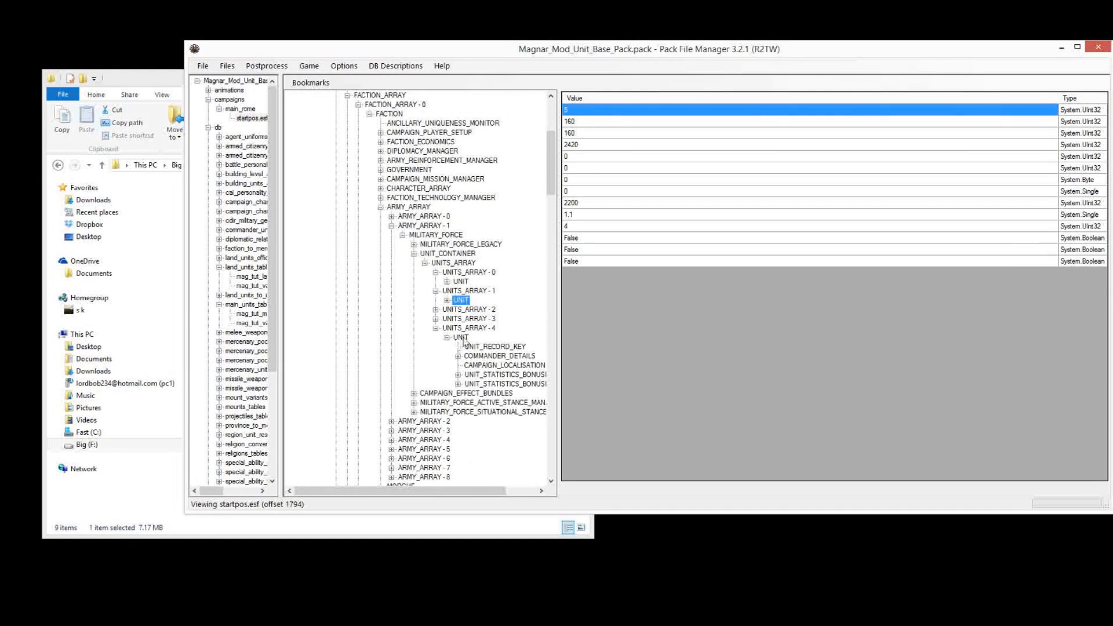
pyautogui.click(477, 347)
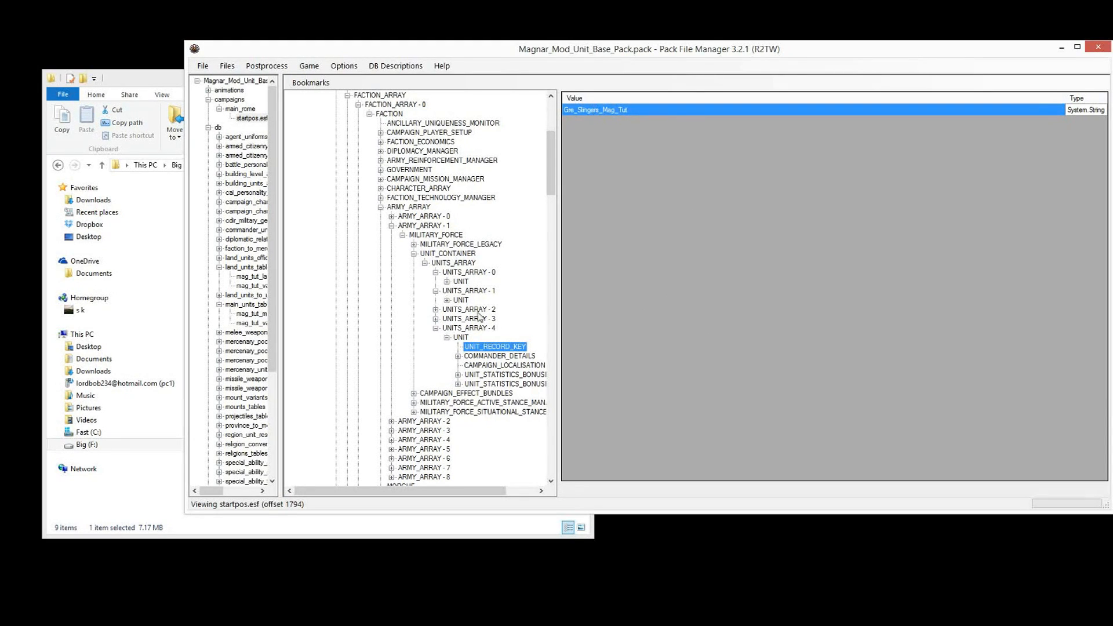
pyautogui.click(447, 337)
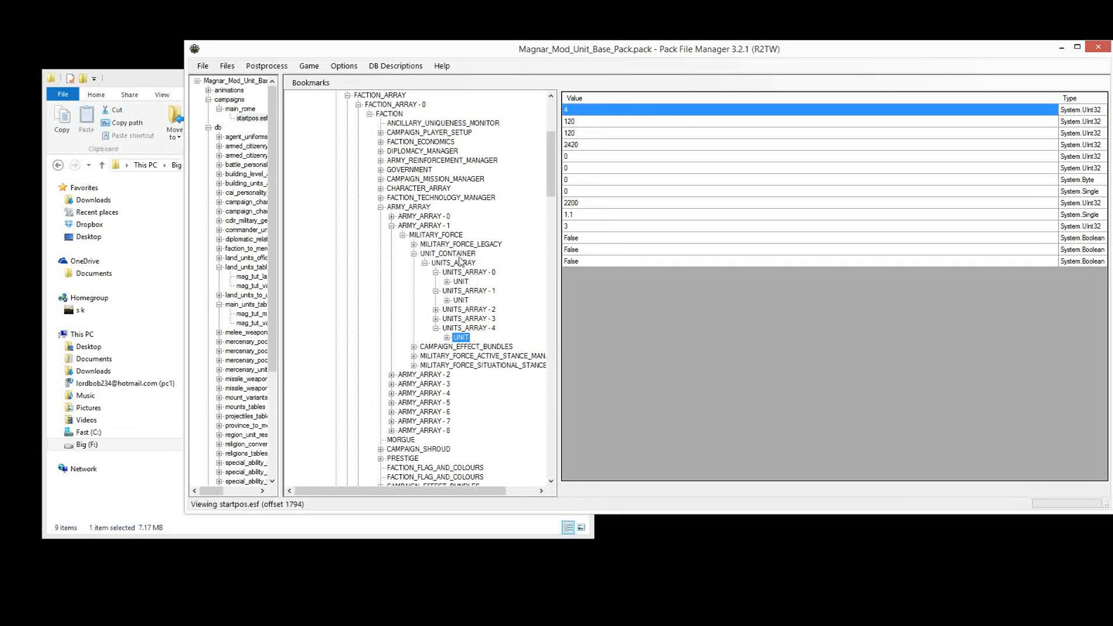
# - Expand UNITS_ARRAY - 3 and its UNIT, check its UNIT_RECORD_KEY, and collapse the UNIT
pyautogui.click(436, 319)
pyautogui.click(447, 321)
pyautogui.click(447, 328)
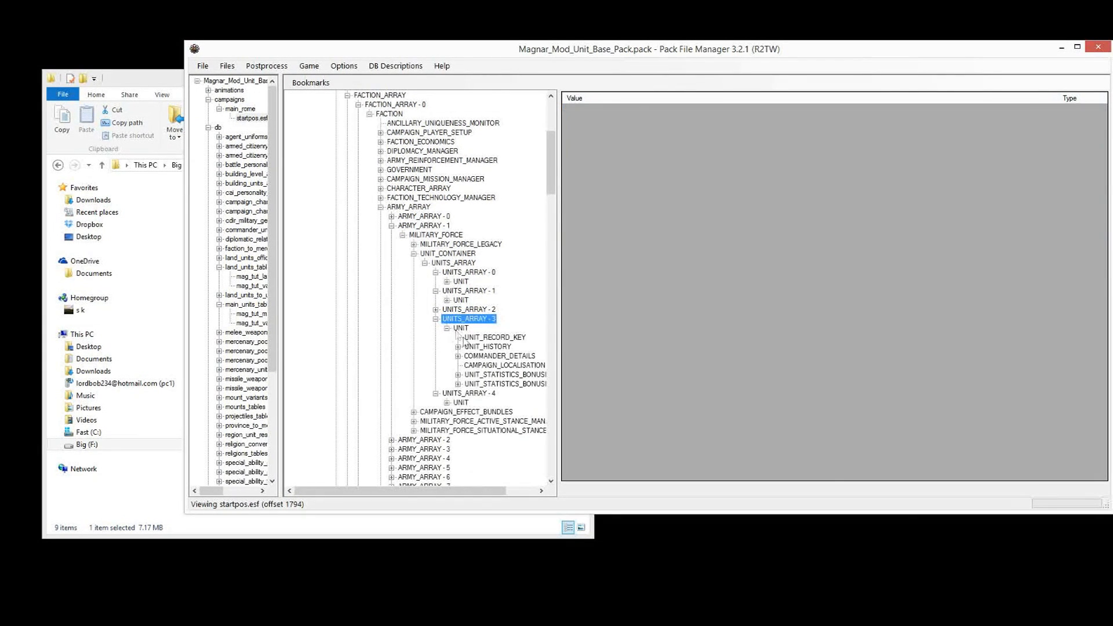
pyautogui.click(469, 338)
pyautogui.click(446, 328)
# - Replace the UNIT_RECORD_KEY value of UNITS_ARRAY - 2 in ARMY_ARRAY - 1 with Gre_Slingers_Mag_Tut and collapse its UNIT
pyautogui.click(437, 310)
pyautogui.click(461, 319)
pyautogui.click(447, 319)
pyautogui.click(493, 328)
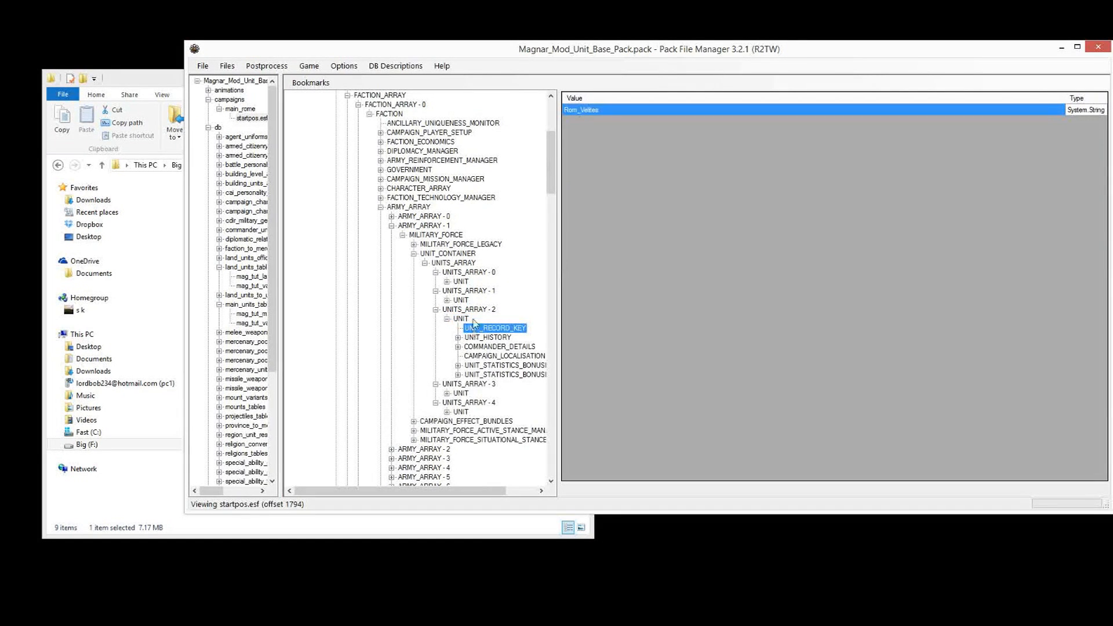
pyautogui.click(601, 114)
pyautogui.rightClick(599, 112)
pyautogui.click(645, 163)
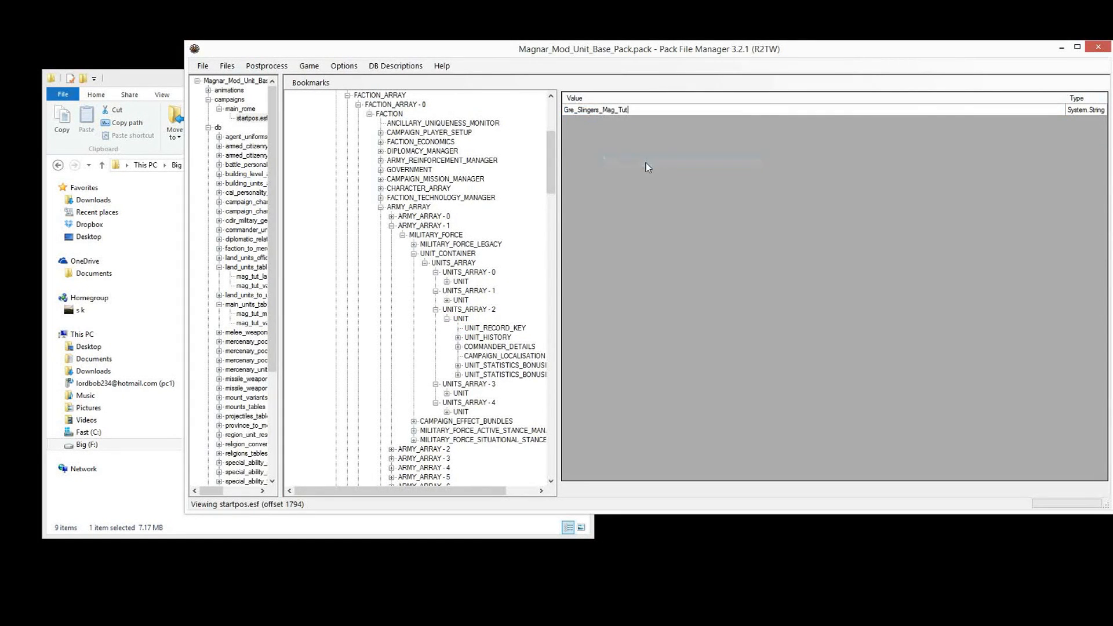
pyautogui.click(461, 281)
pyautogui.click(454, 310)
pyautogui.click(447, 318)
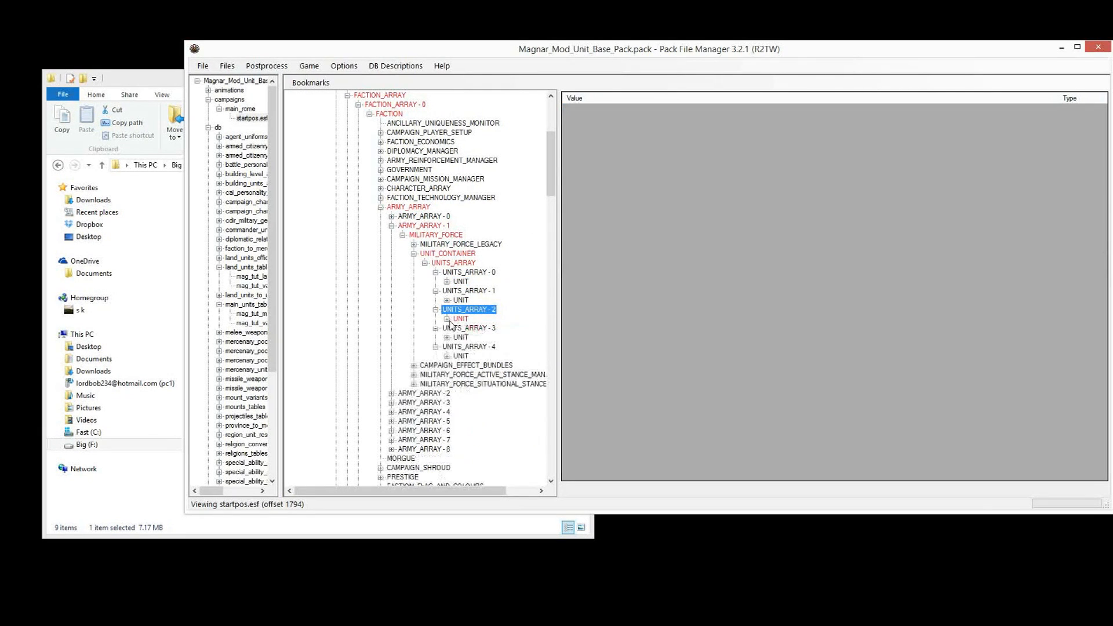
pyautogui.click(235, 101)
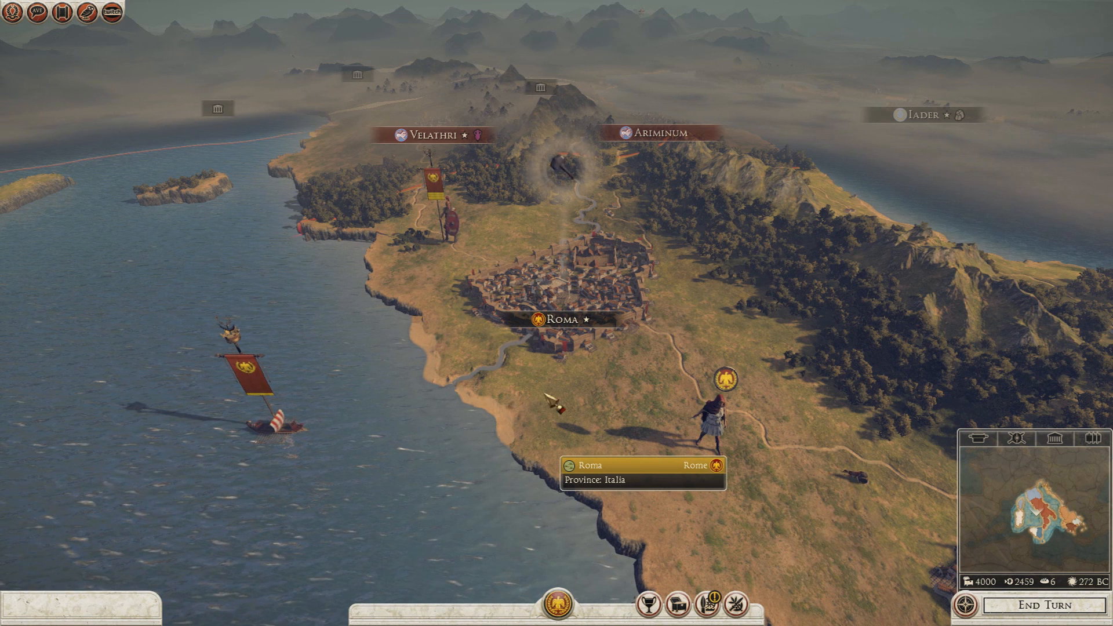
# - Switch to the Rome II campaign map, select the Legio I Italica army near Roma, and inspect its units
pyautogui.click(449, 223)
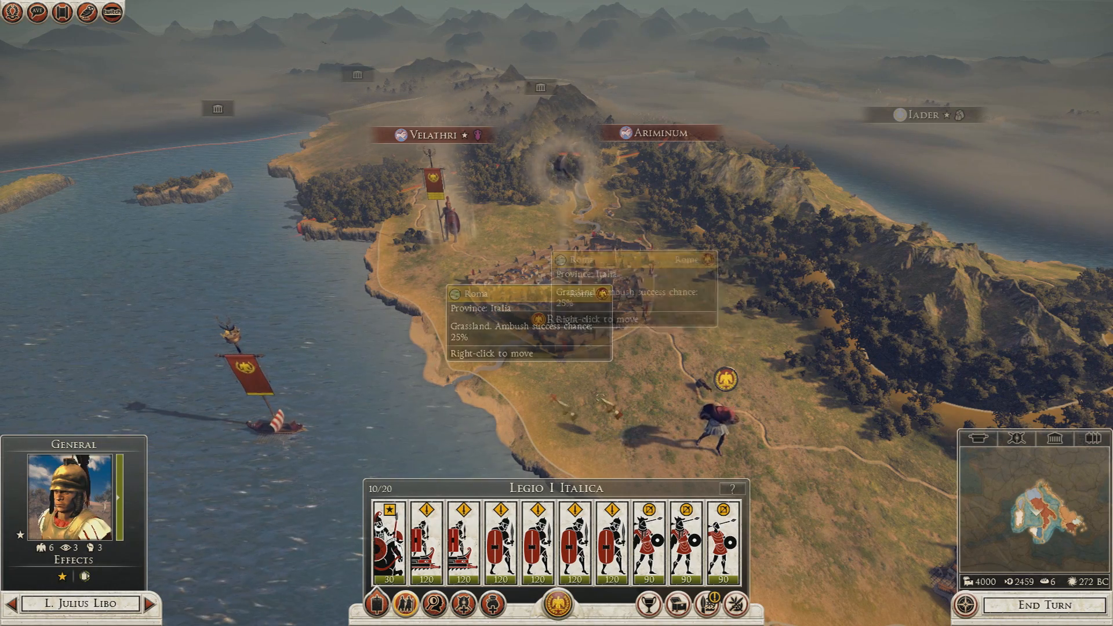
pyautogui.scroll(2, 464, 262)
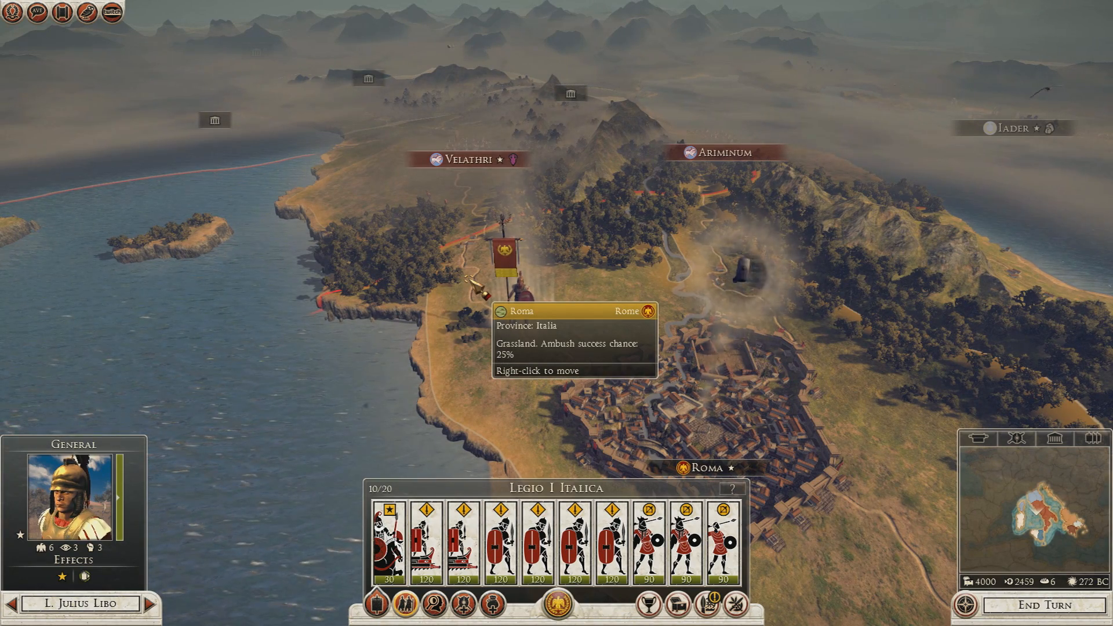
pyautogui.scroll(-2, 498, 292)
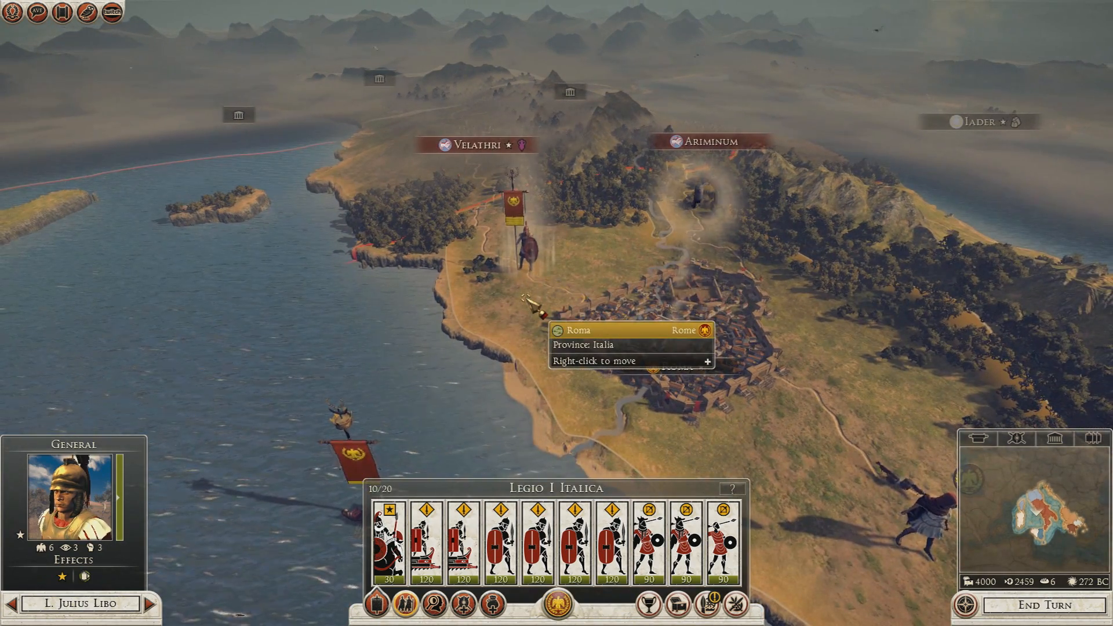
pyautogui.scroll(1, 525, 299)
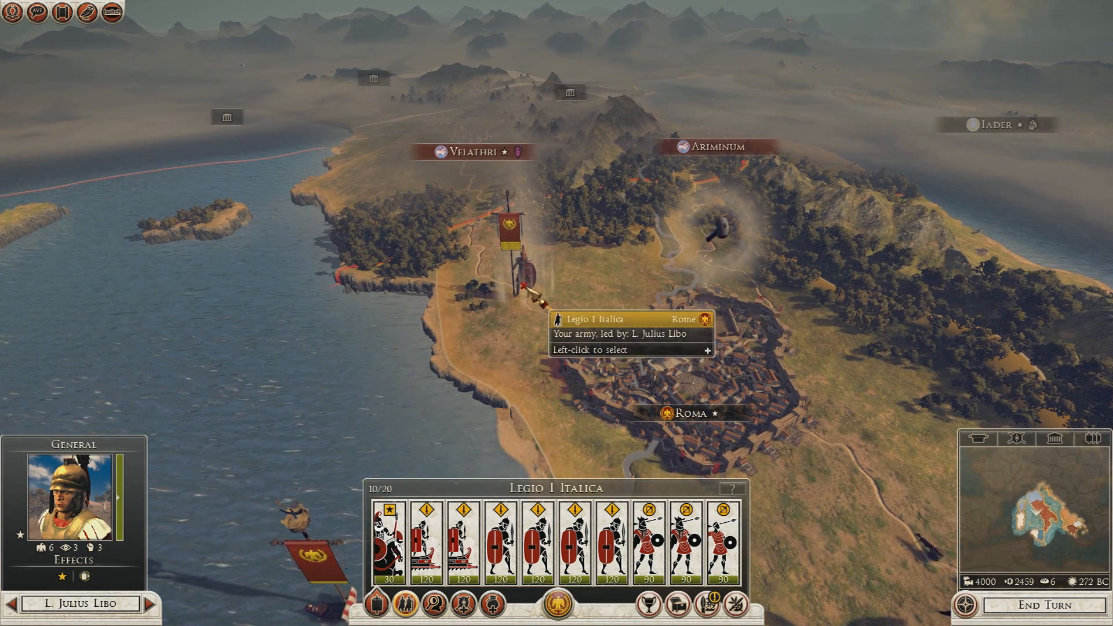
pyautogui.click(533, 296)
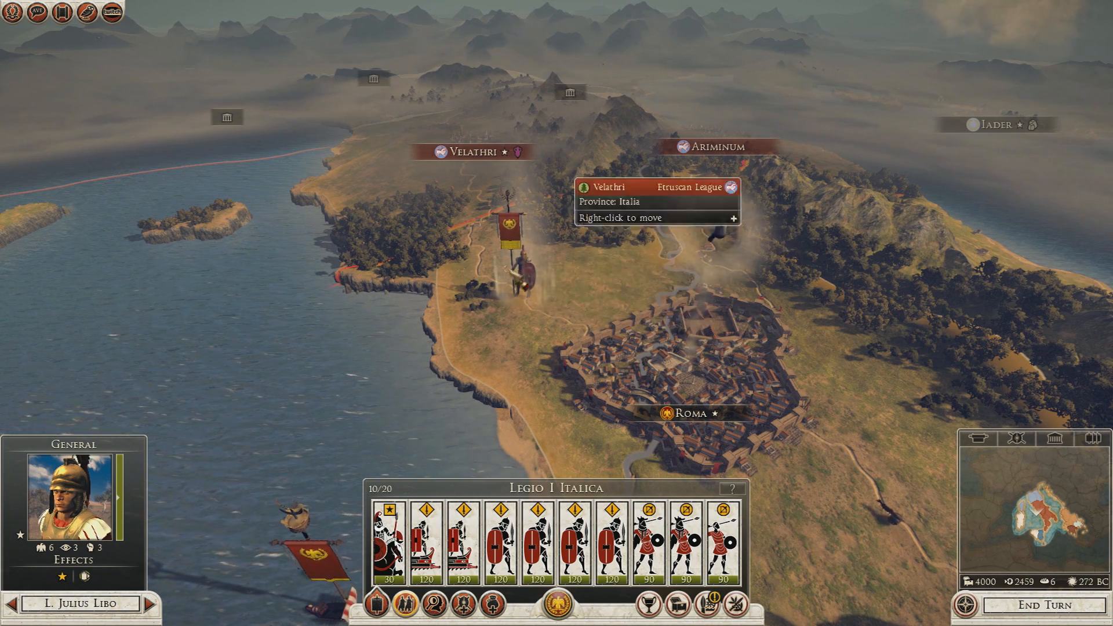
pyautogui.click(521, 255)
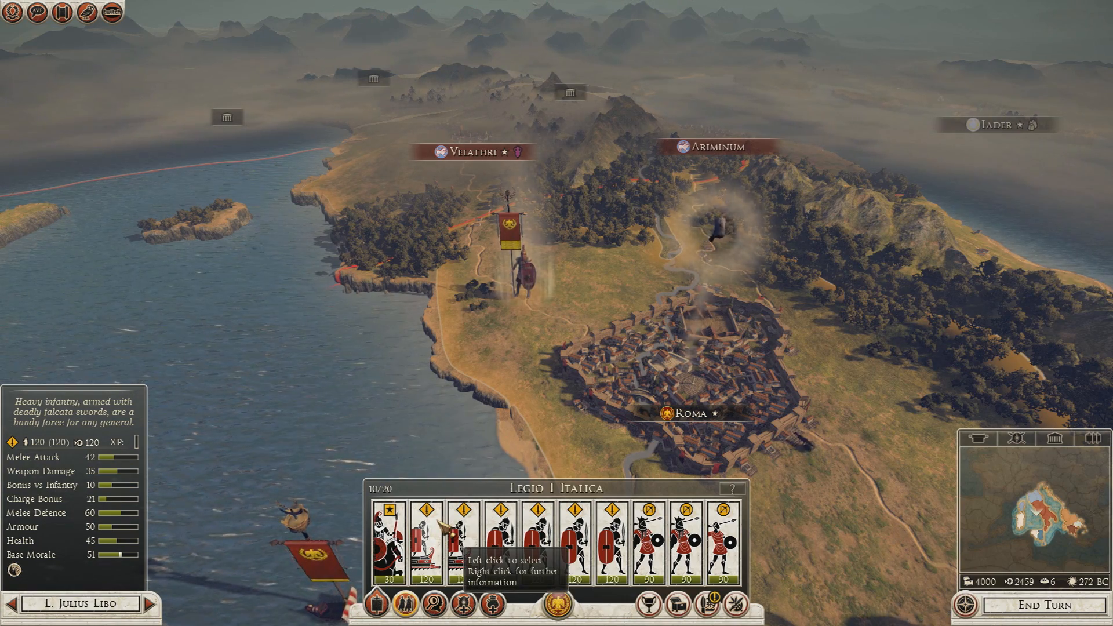
pyautogui.press('s')
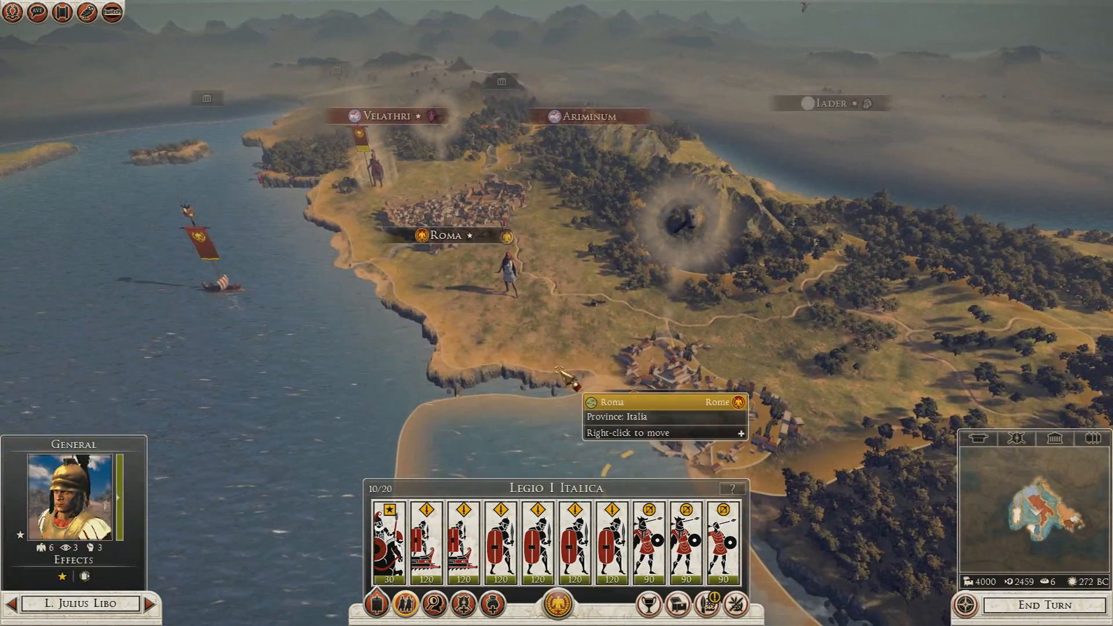
pyautogui.press('w')
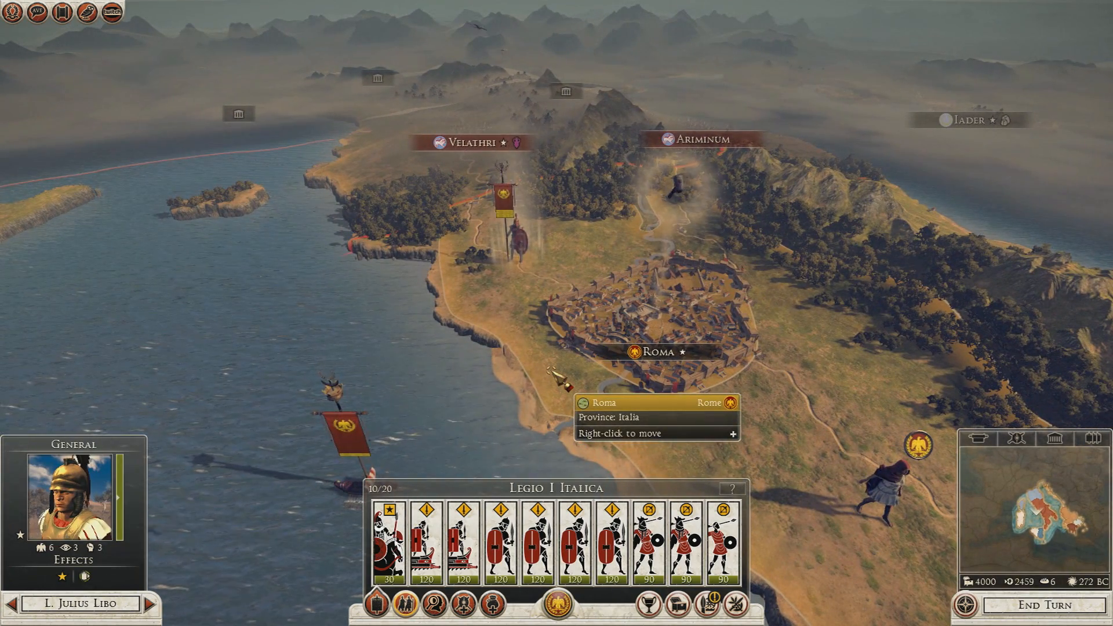